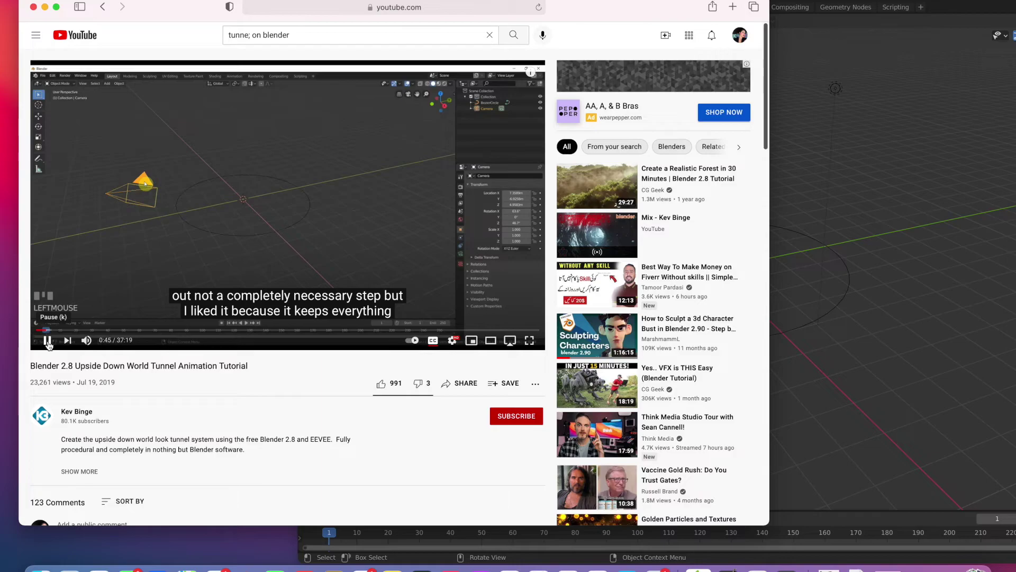
Resume playback of the YouTube upside-down tunnel tutorial video.
{"action": "left_click", "coordinate": [48, 341]}
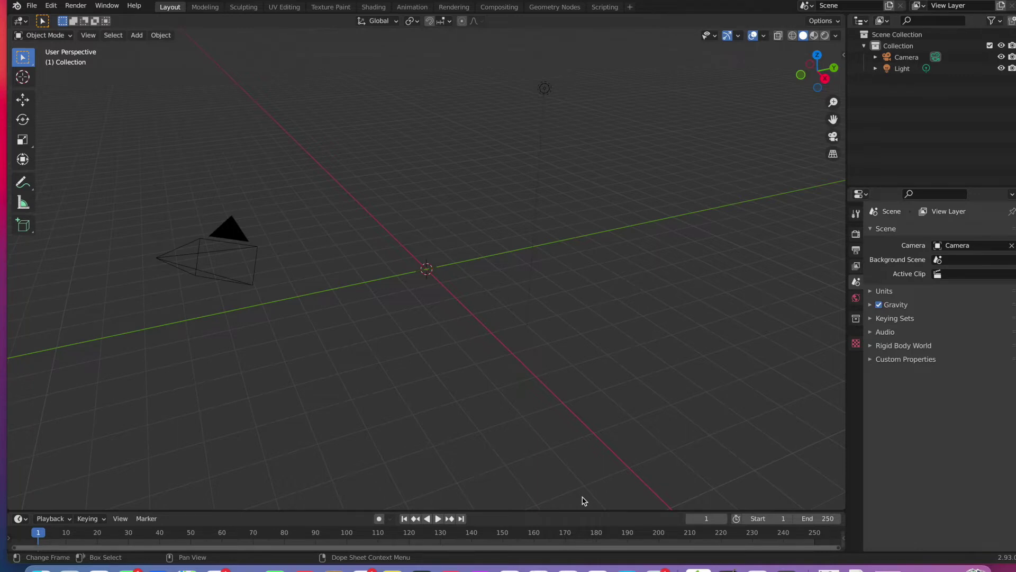
Add a Bezier circle at the origin and set its radius to 4 m.
{"action": "left_click", "coordinate": [139, 36]}
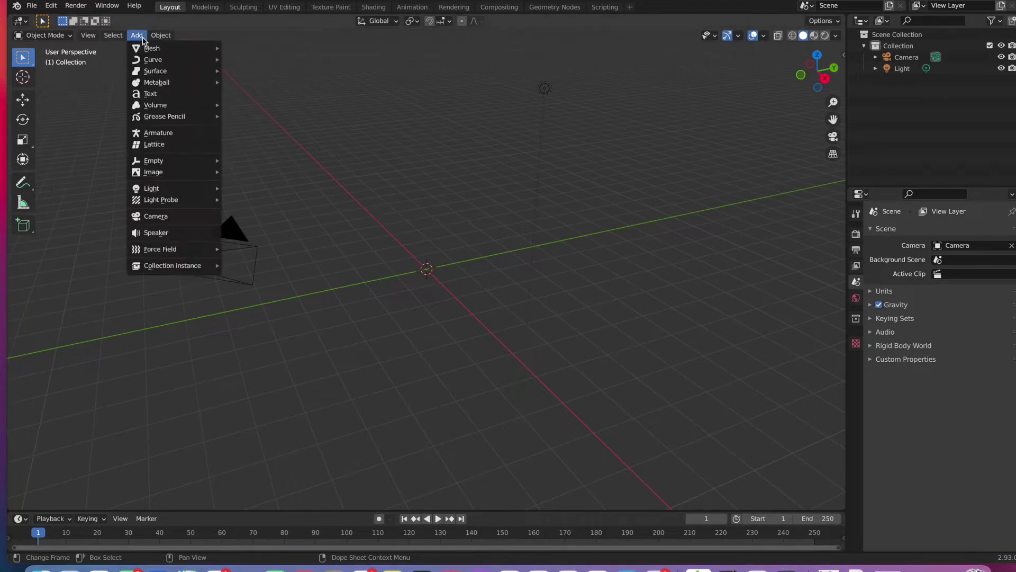
{"action": "mouse_move", "coordinate": [158, 61]}
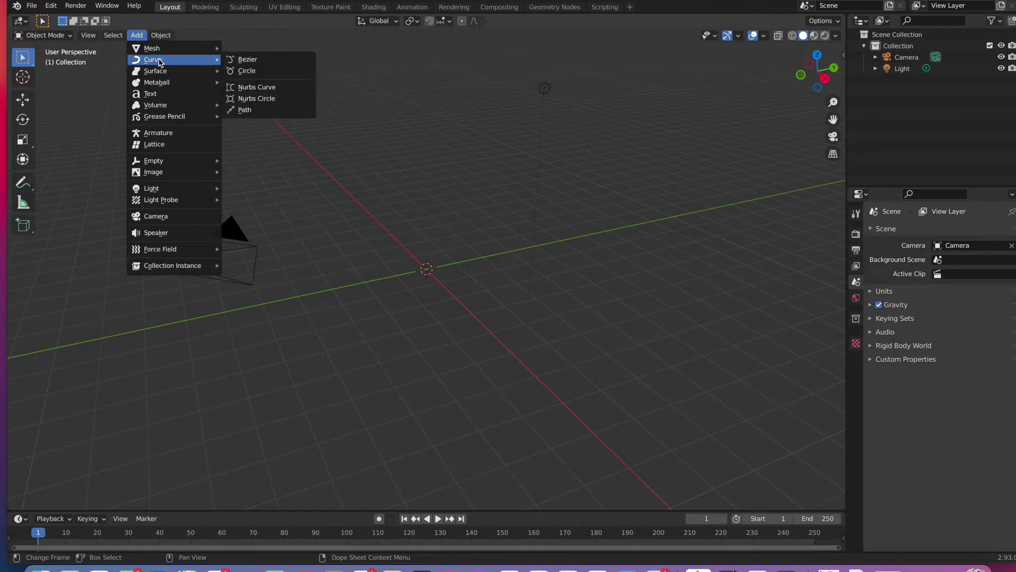
{"action": "left_click", "coordinate": [286, 72]}
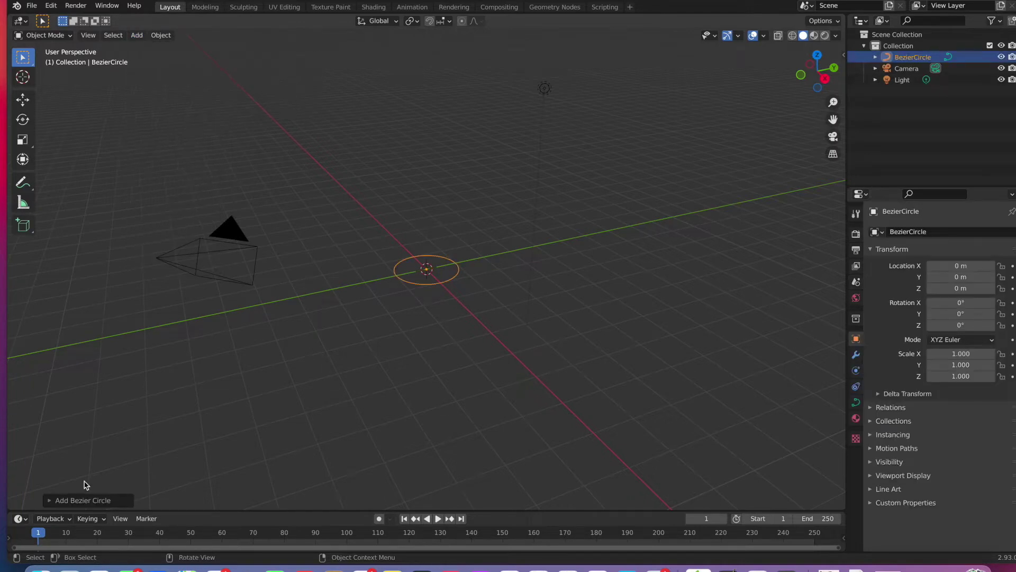
{"action": "left_click", "coordinate": [95, 500]}
{"action": "left_click", "coordinate": [154, 413]}
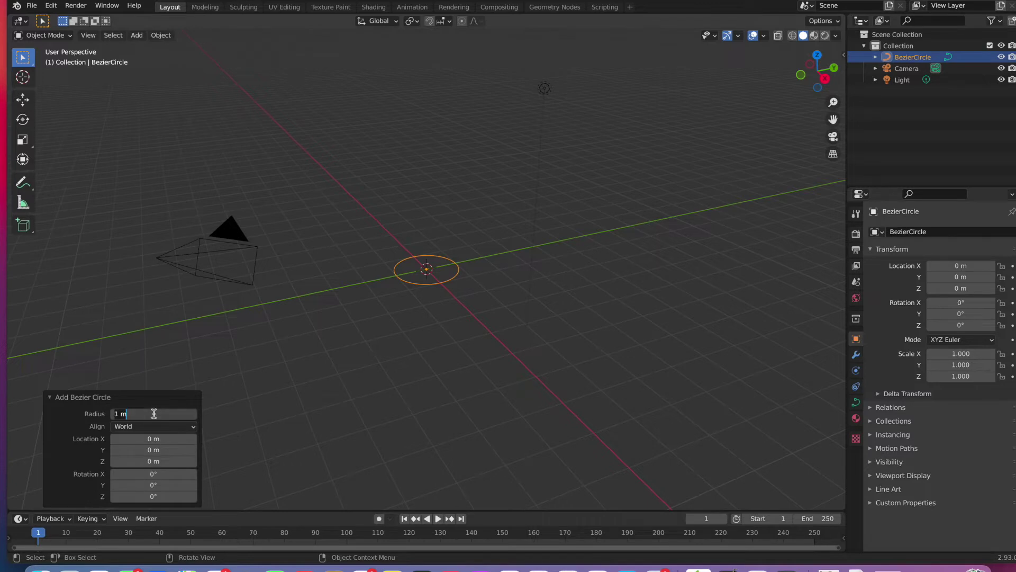
{"action": "key", "text": "BackSpace"}
{"action": "key", "text": "BackSpace"}
{"action": "key", "text": "BackSpace"}
{"action": "type", "text": "4"}
{"action": "key", "text": "Return"}
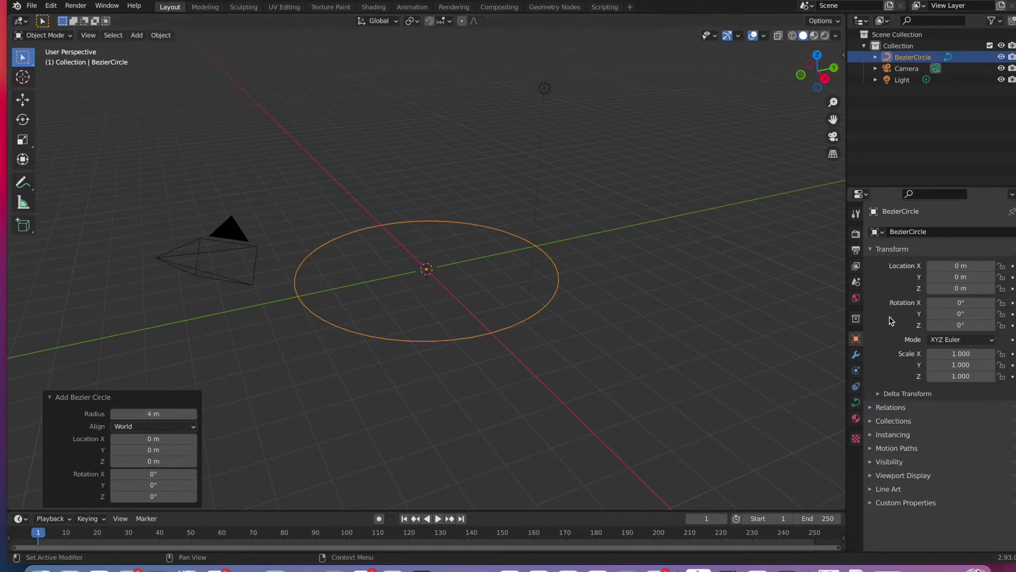
Give the camera a Follow Path constraint on BezierCircle with Animate Path, then preview playback.
{"action": "left_click", "coordinate": [915, 71]}
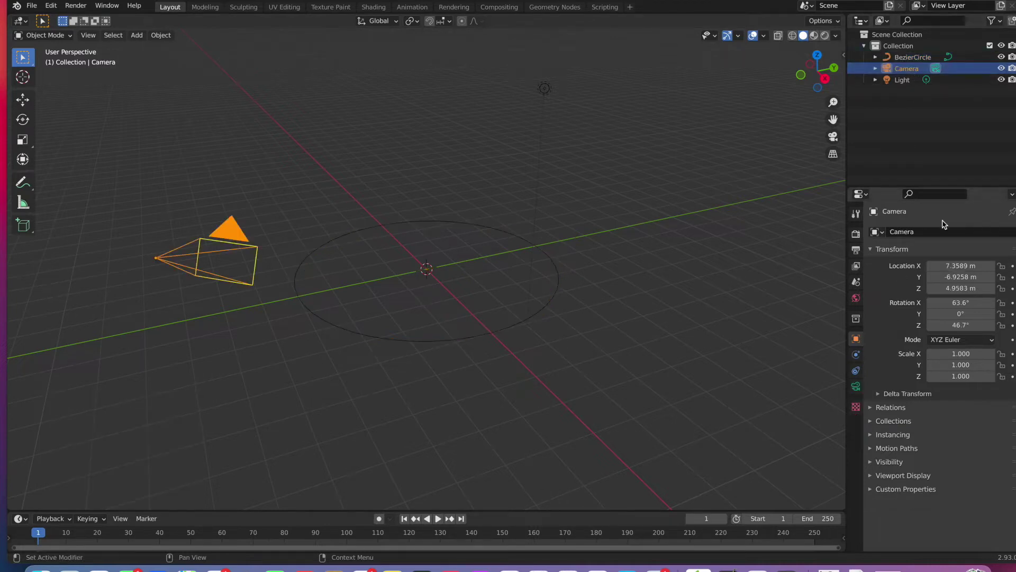
{"action": "left_click", "coordinate": [856, 371]}
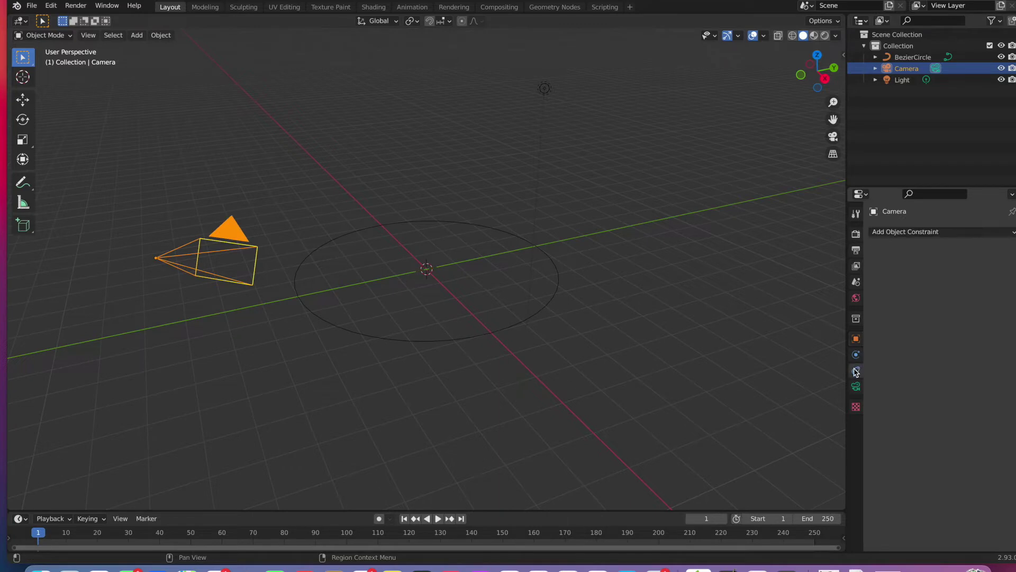
{"action": "left_click", "coordinate": [903, 233]}
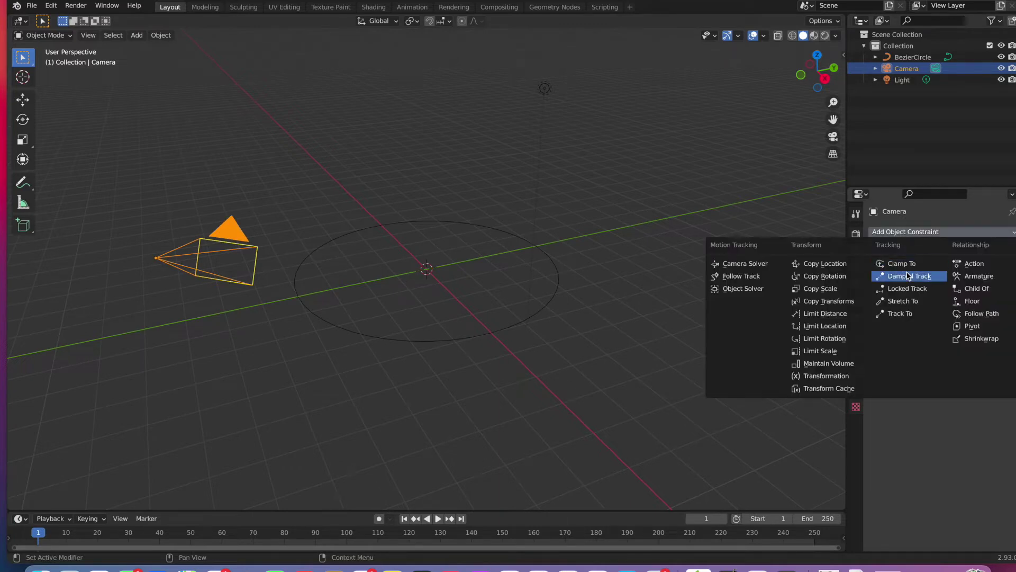
{"action": "left_click", "coordinate": [962, 315]}
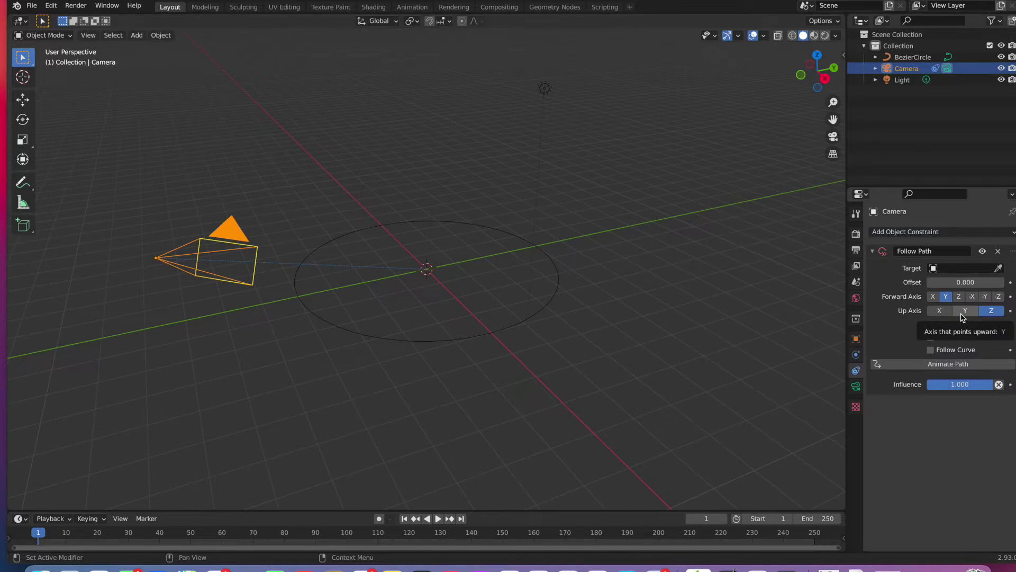
{"action": "left_click", "coordinate": [953, 269]}
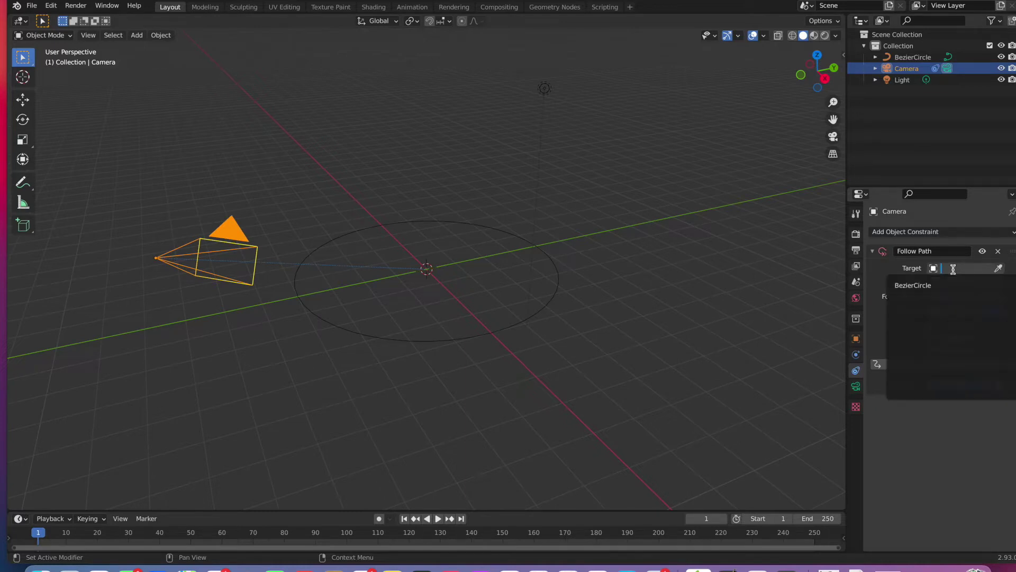
{"action": "left_click", "coordinate": [947, 285]}
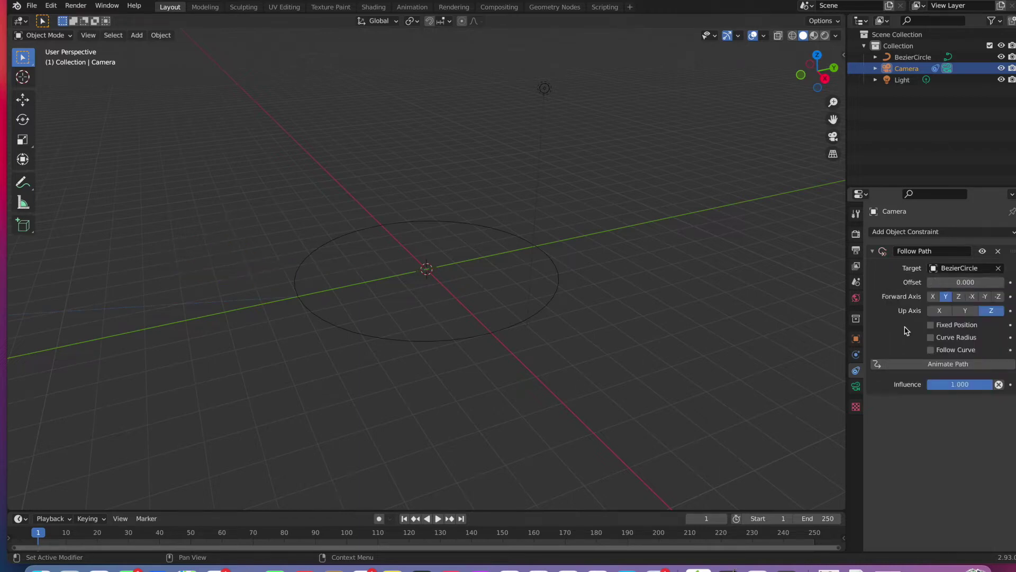
{"action": "left_click", "coordinate": [931, 366]}
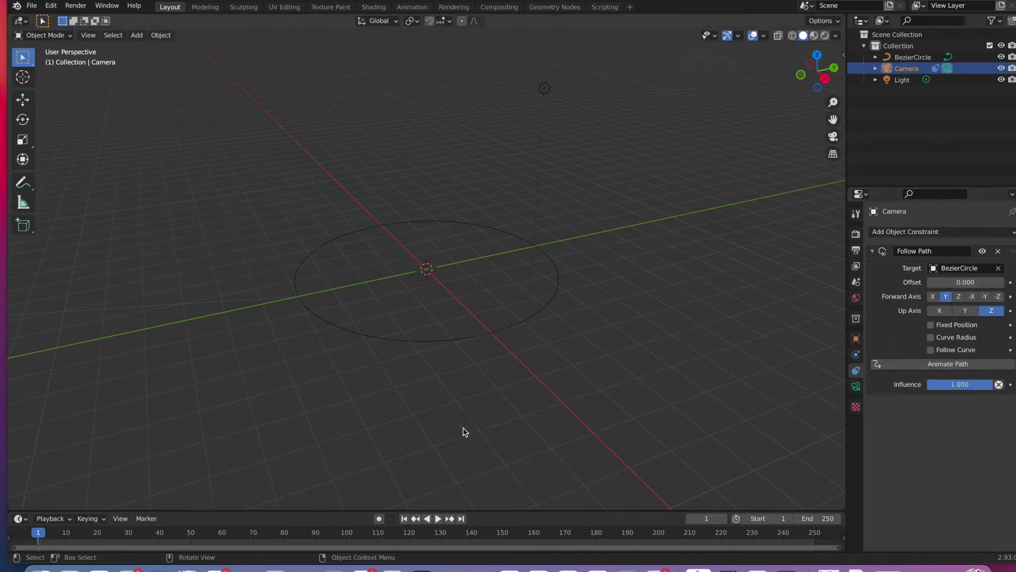
{"action": "left_click", "coordinate": [438, 519]}
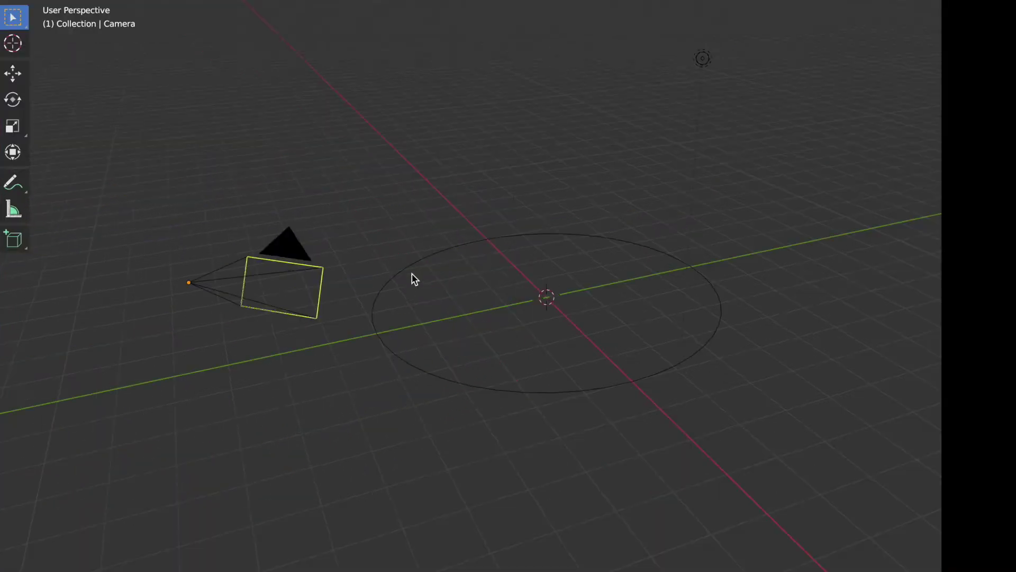
Select the camera and clear its rotation and location back to the origin.
{"action": "left_click", "coordinate": [267, 271]}
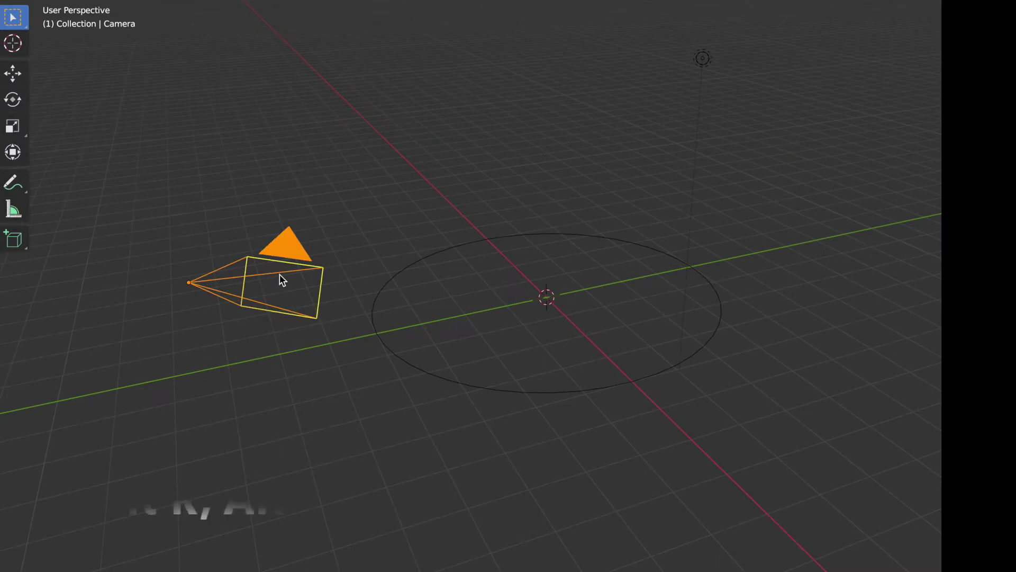
{"action": "key", "text": "alt+r"}
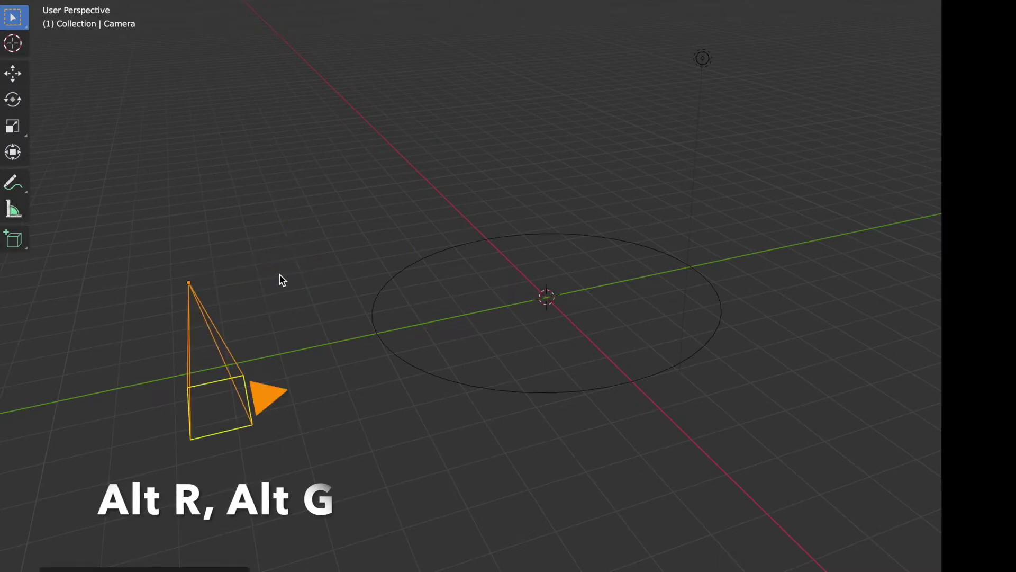
{"action": "key", "text": "alt+g"}
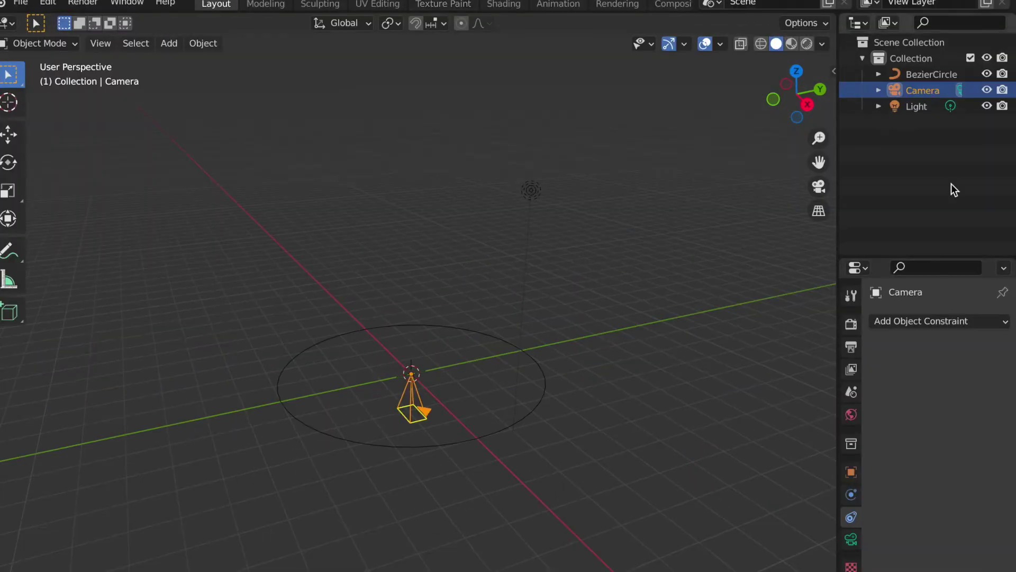
Re-add a Follow Path constraint to the camera targeting BezierCircle.
{"action": "left_click", "coordinate": [917, 320]}
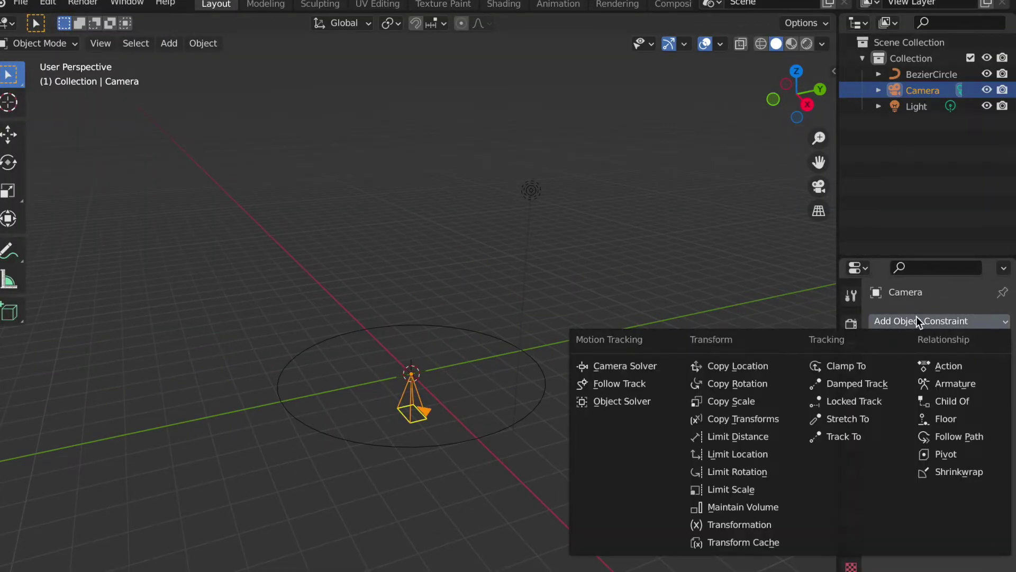
{"action": "left_click", "coordinate": [942, 433]}
{"action": "left_click", "coordinate": [935, 372]}
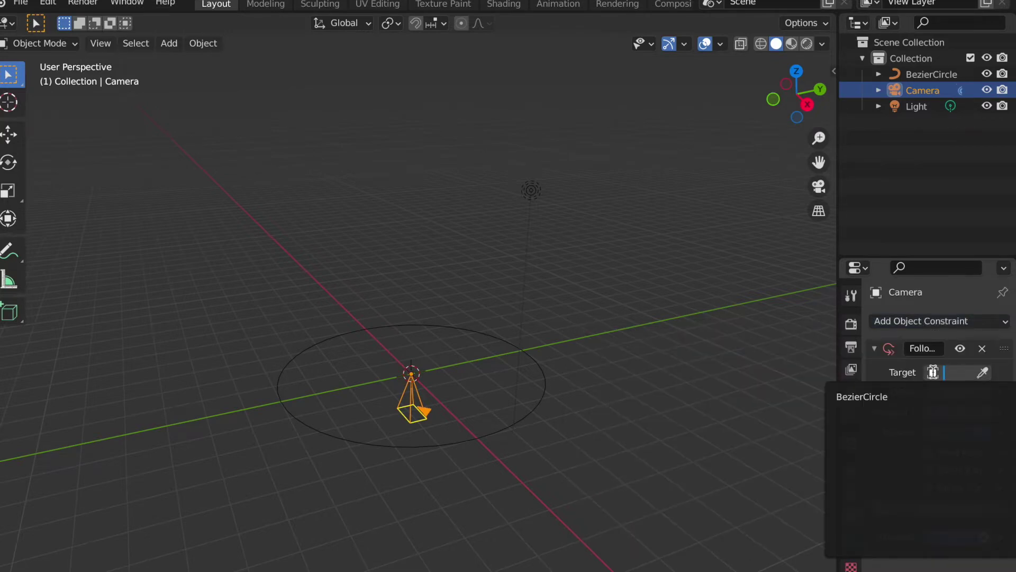
{"action": "left_click", "coordinate": [890, 397]}
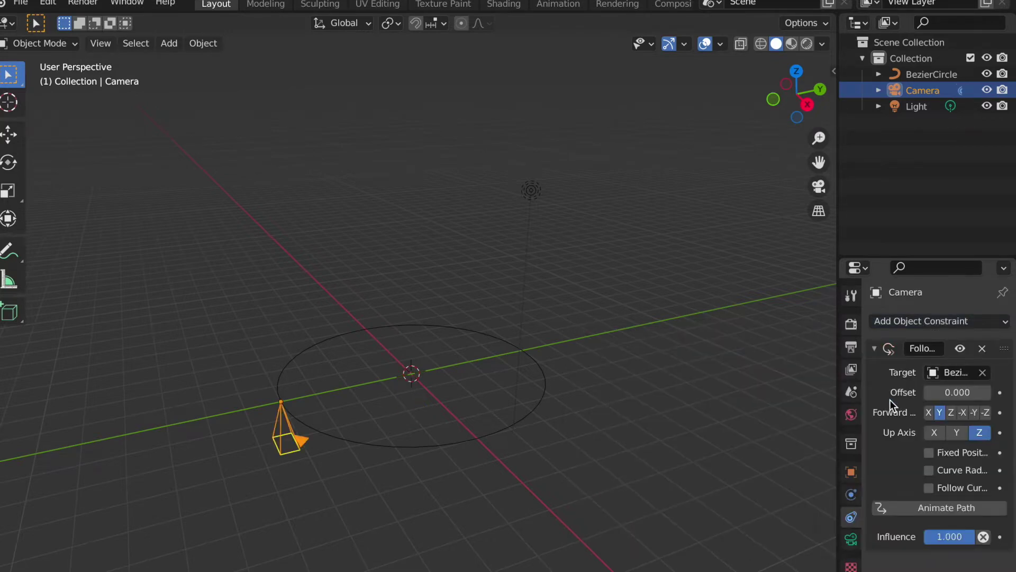
{"action": "left_click", "coordinate": [163, 45]}
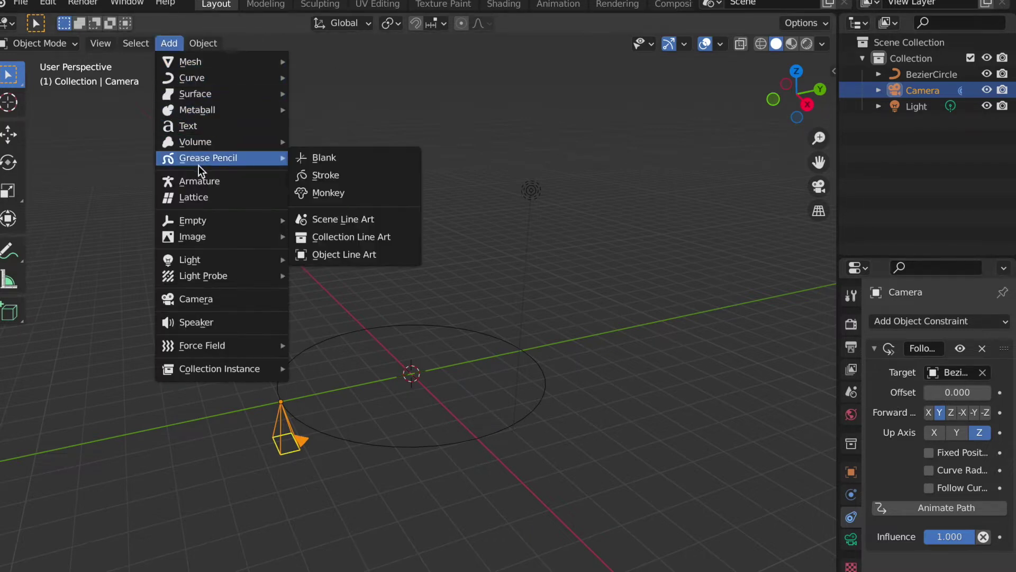
Add a Plain Axes empty at the origin and rename it 'target' in the Outliner.
{"action": "mouse_move", "coordinate": [214, 225]}
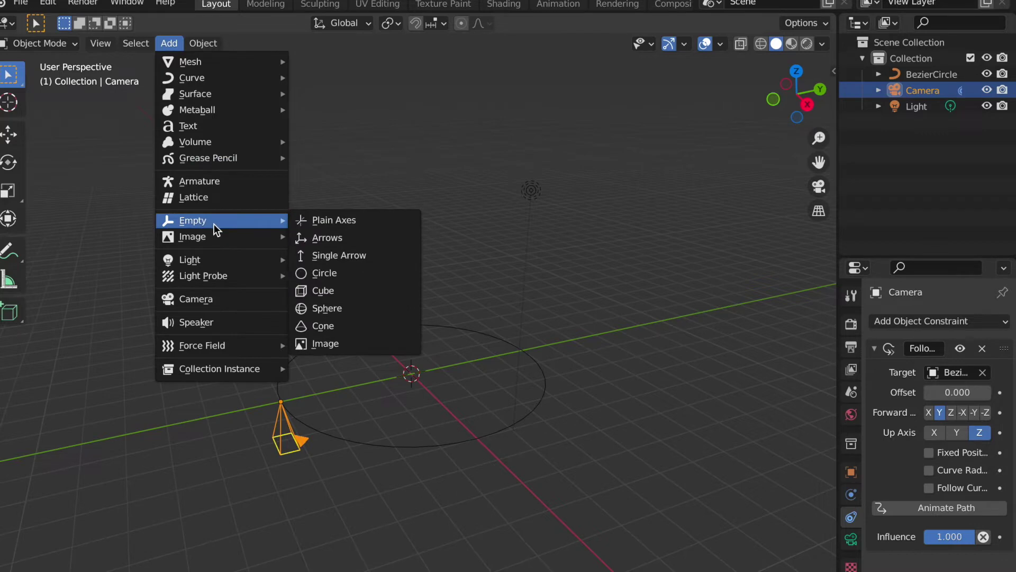
{"action": "left_click", "coordinate": [310, 218]}
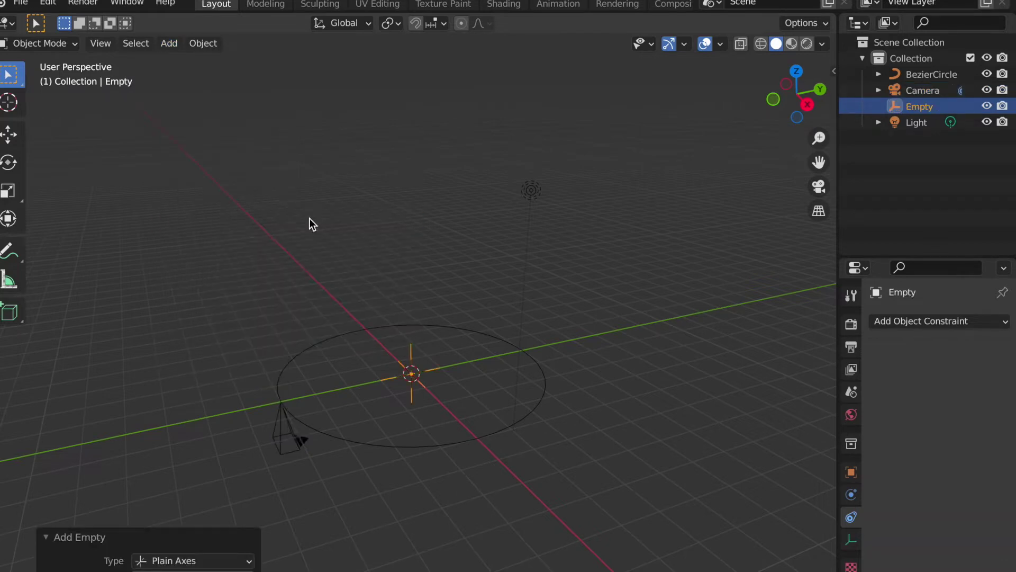
{"action": "double_click", "coordinate": [924, 107]}
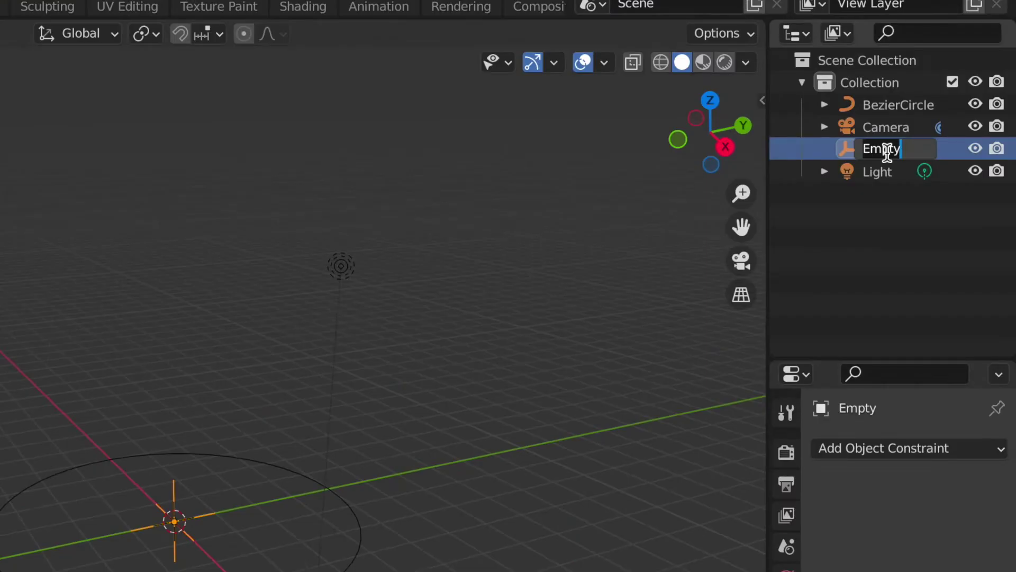
{"action": "type", "text": "target"}
{"action": "key", "text": "Return"}
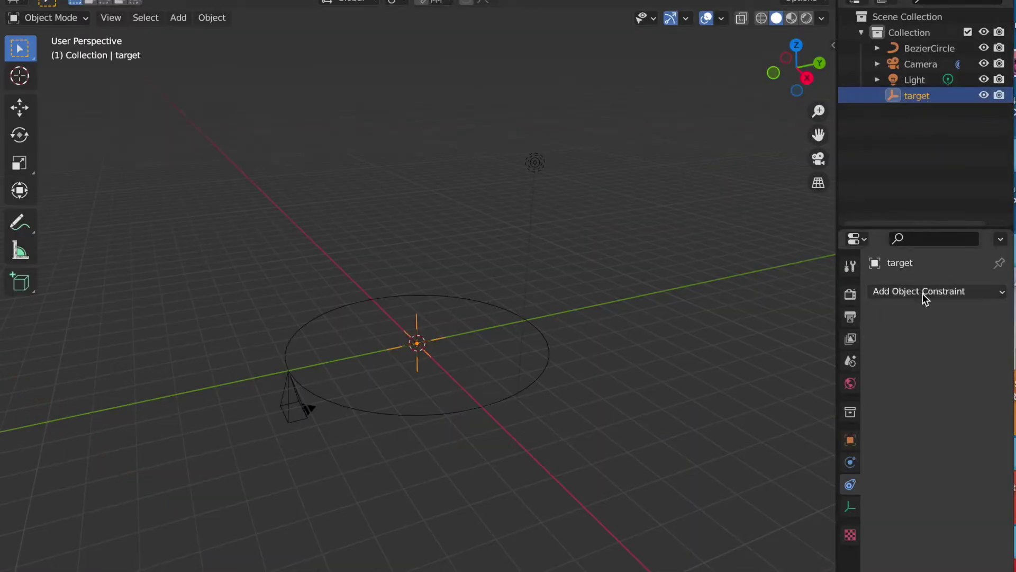
Give the target empty a Follow Path constraint on BezierCircle.
{"action": "left_click", "coordinate": [922, 294]}
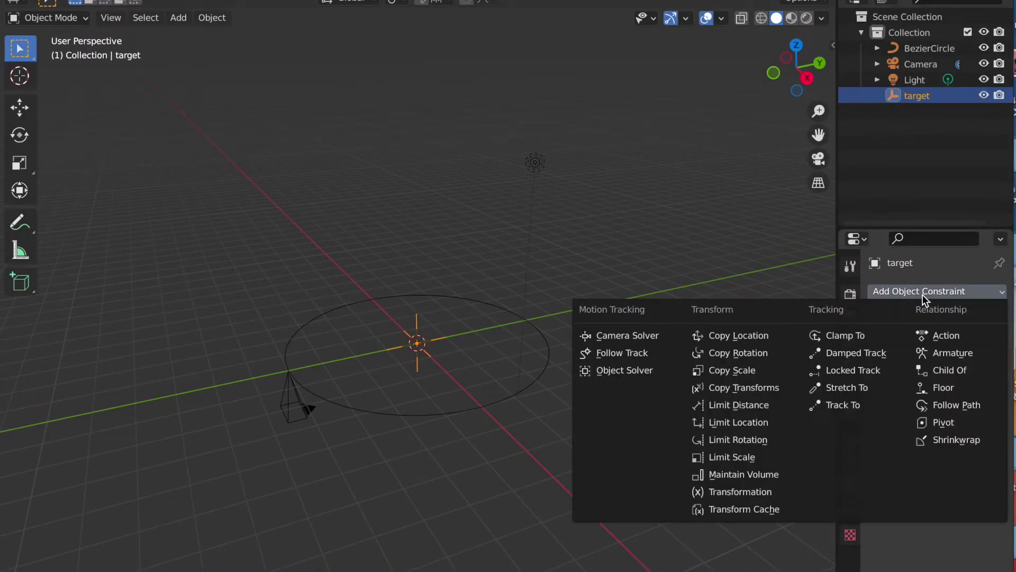
{"action": "left_click", "coordinate": [945, 407]}
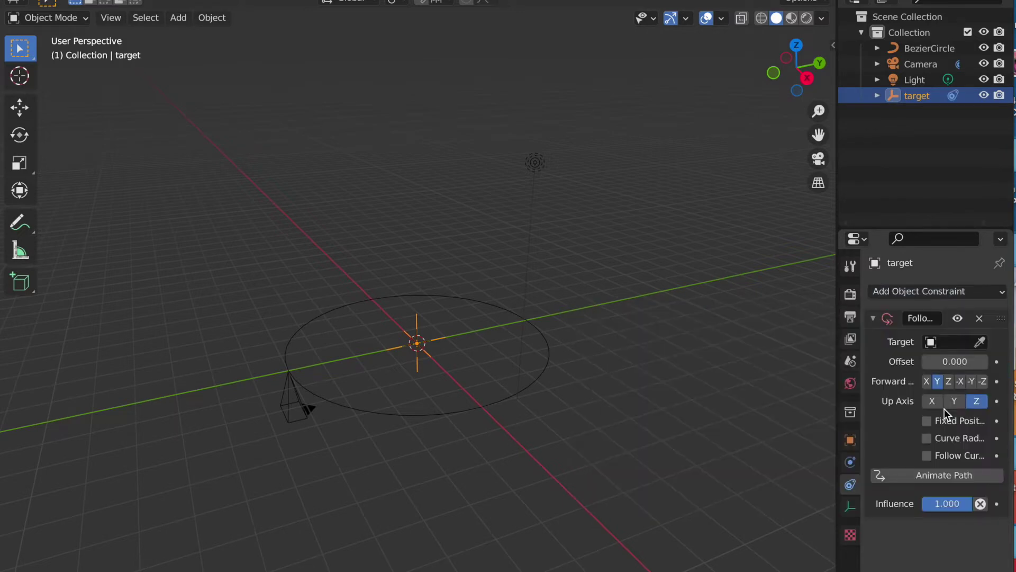
{"action": "left_click", "coordinate": [940, 338]}
{"action": "left_click", "coordinate": [929, 363]}
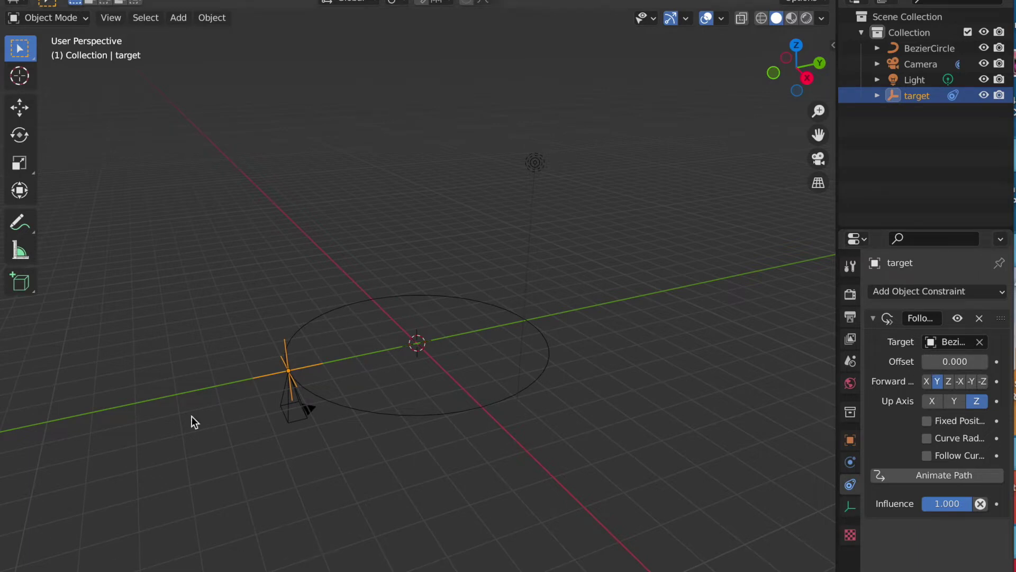
Keyframe the target's Follow Path offset and set it to -12.
{"action": "left_click", "coordinate": [306, 411]}
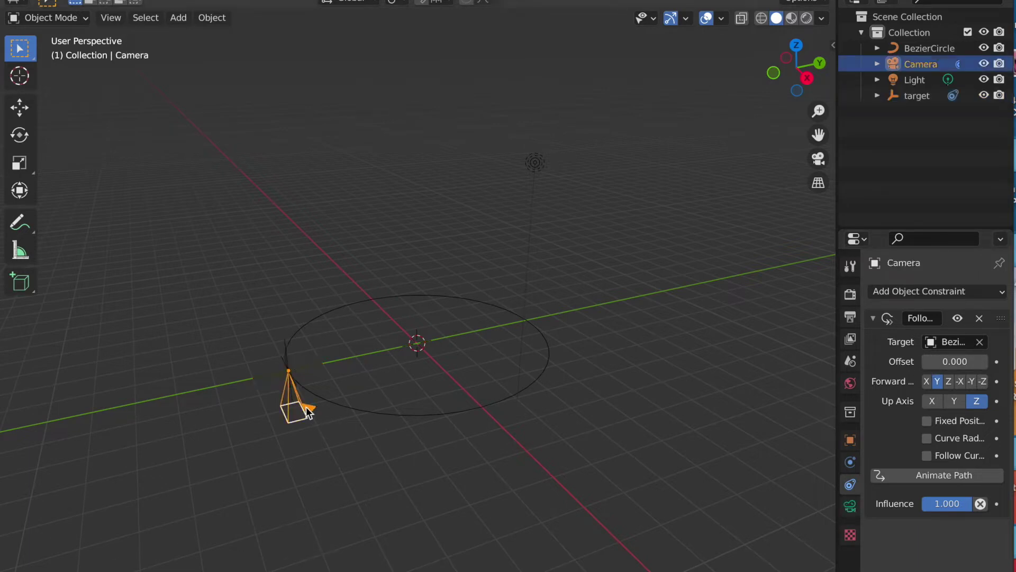
{"action": "left_click", "coordinate": [289, 368]}
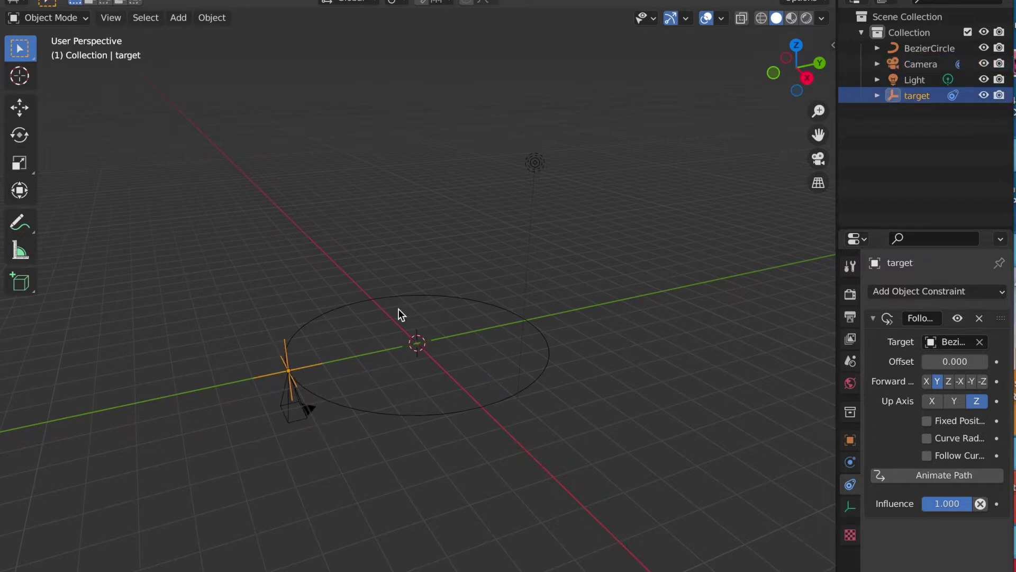
{"action": "key", "text": "i"}
{"action": "left_click_drag", "start_coordinate": [939, 368], "coordinate": [936, 363]}
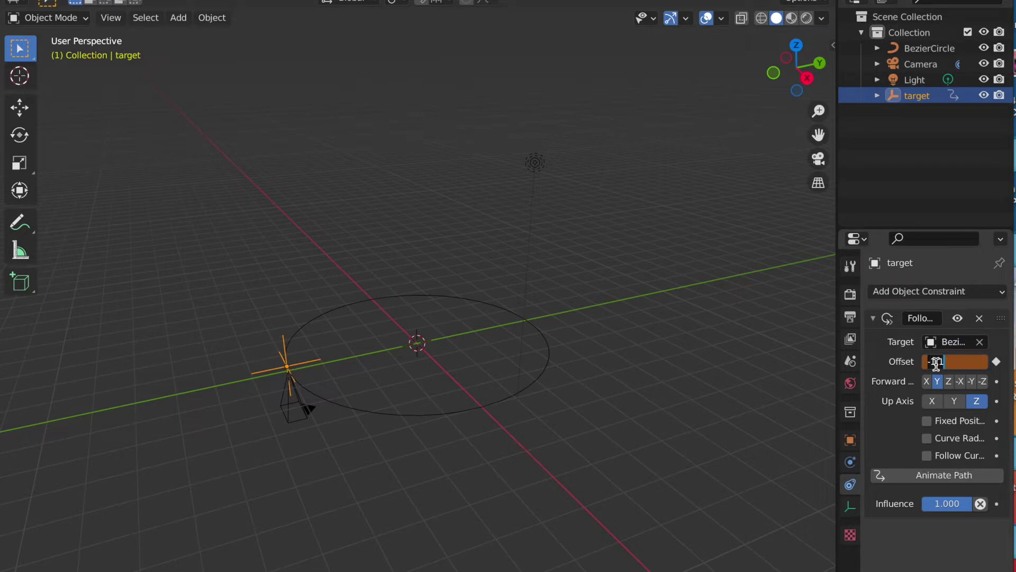
{"action": "type", "text": "2"}
{"action": "key", "text": "Return"}
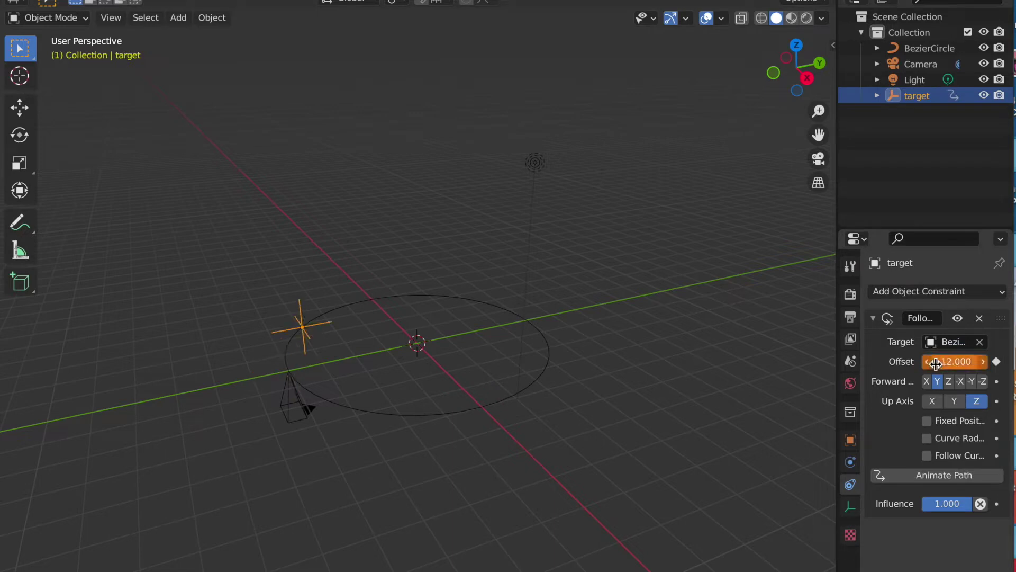
{"action": "left_click", "coordinate": [922, 64]}
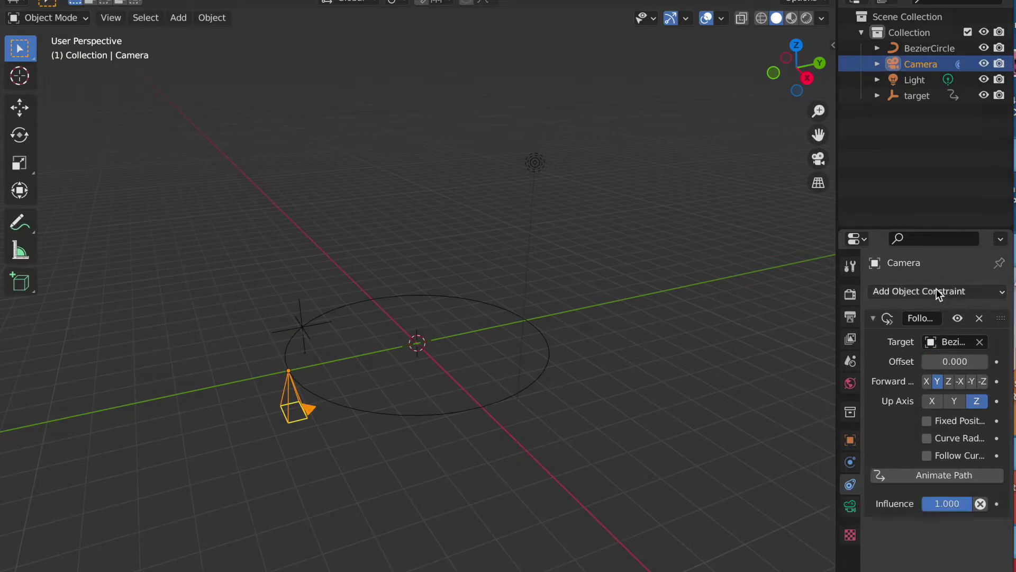
Add a Track To constraint on the camera aimed at the target empty.
{"action": "left_click", "coordinate": [906, 287]}
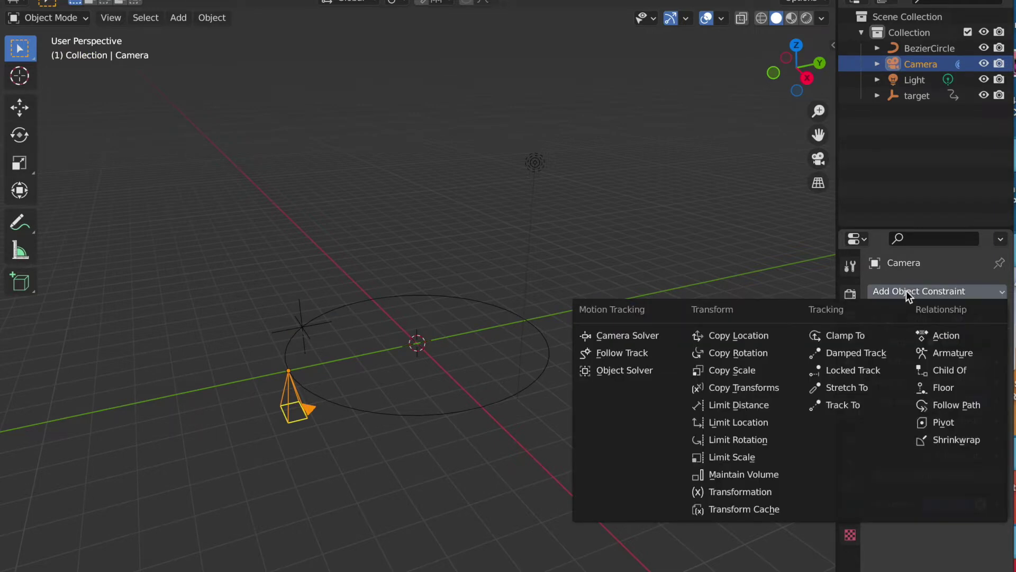
{"action": "left_click", "coordinate": [842, 406]}
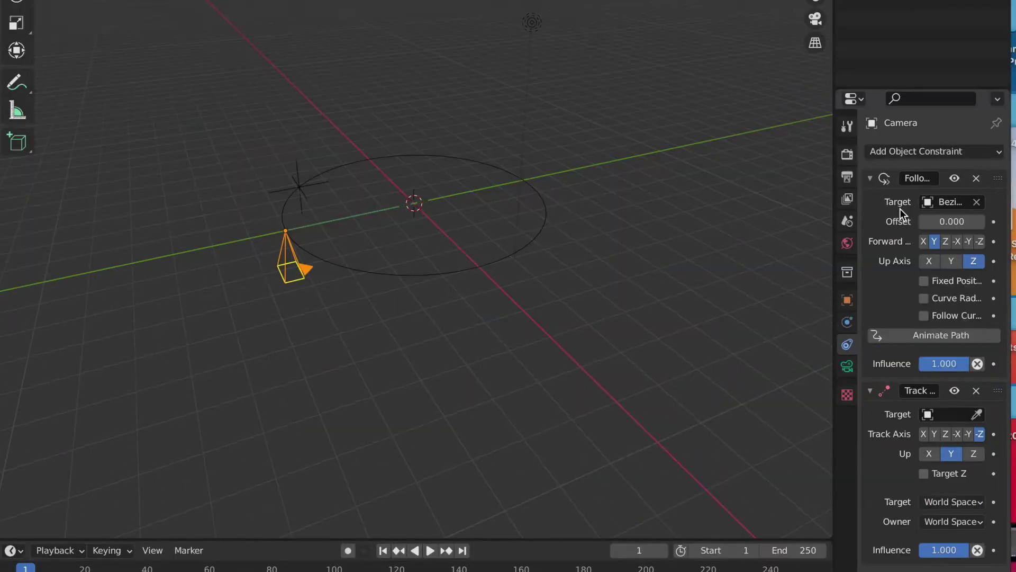
{"action": "left_click", "coordinate": [935, 413]}
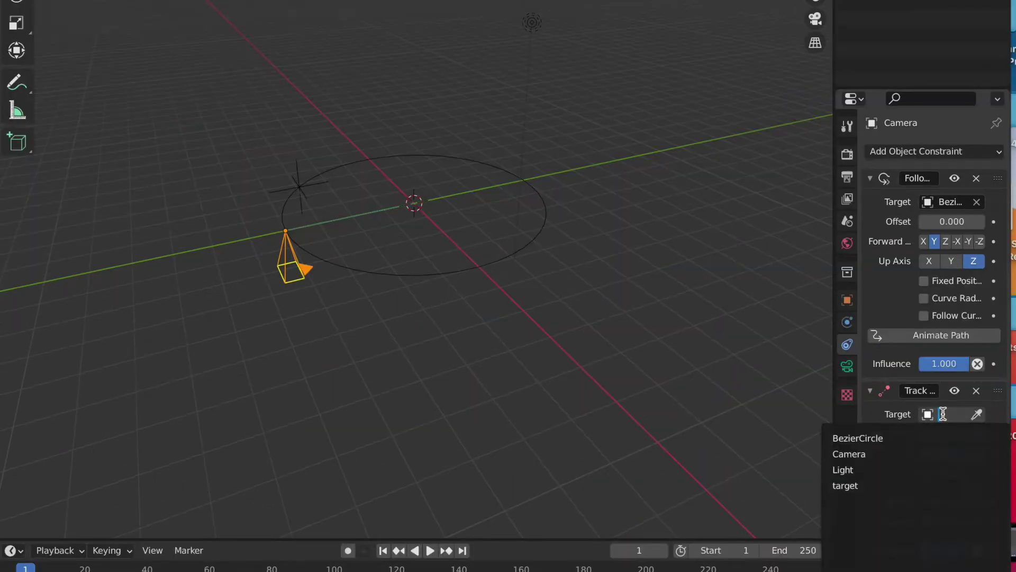
{"action": "left_click", "coordinate": [889, 481]}
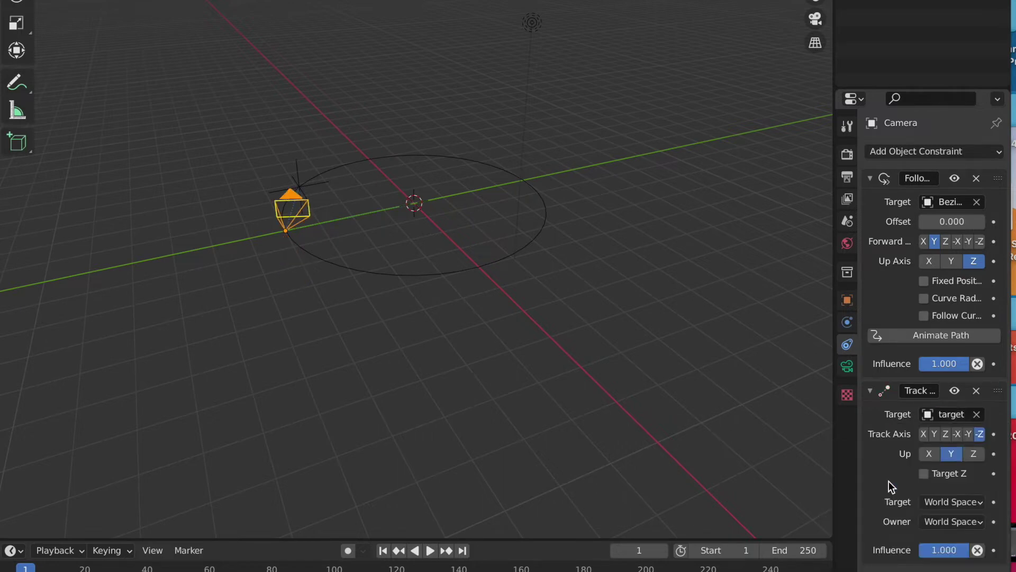
Preview the animation, then rewind the timeline to frame 0.
{"action": "left_click", "coordinate": [430, 550]}
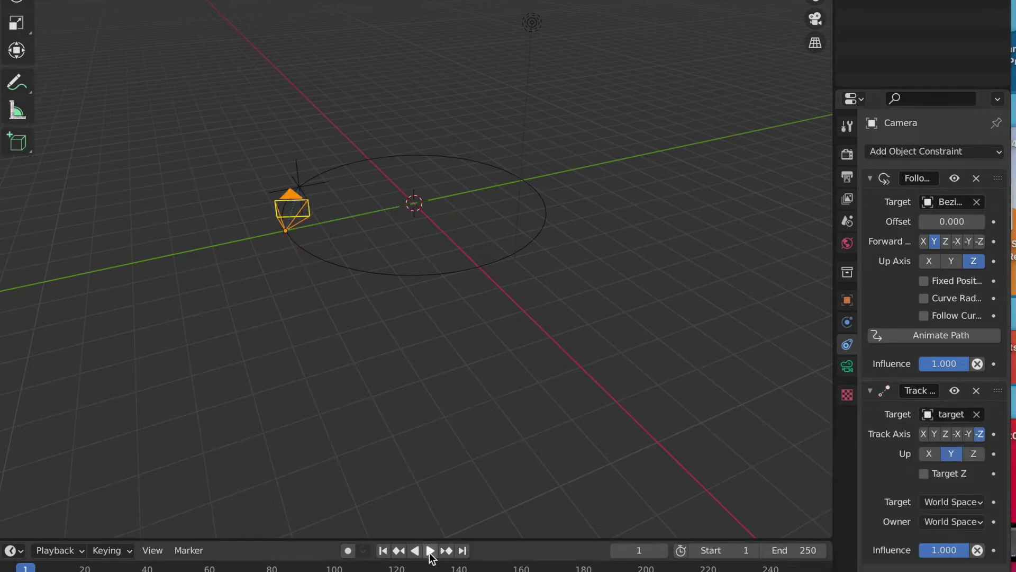
{"action": "left_click", "coordinate": [426, 550]}
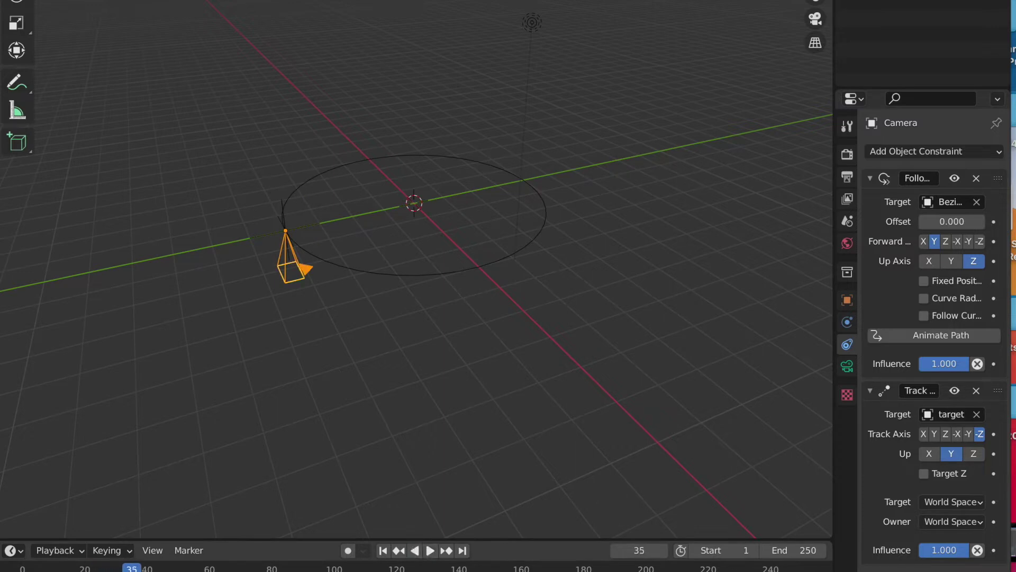
{"action": "left_click_drag", "start_coordinate": [132, 568], "coordinate": [23, 568]}
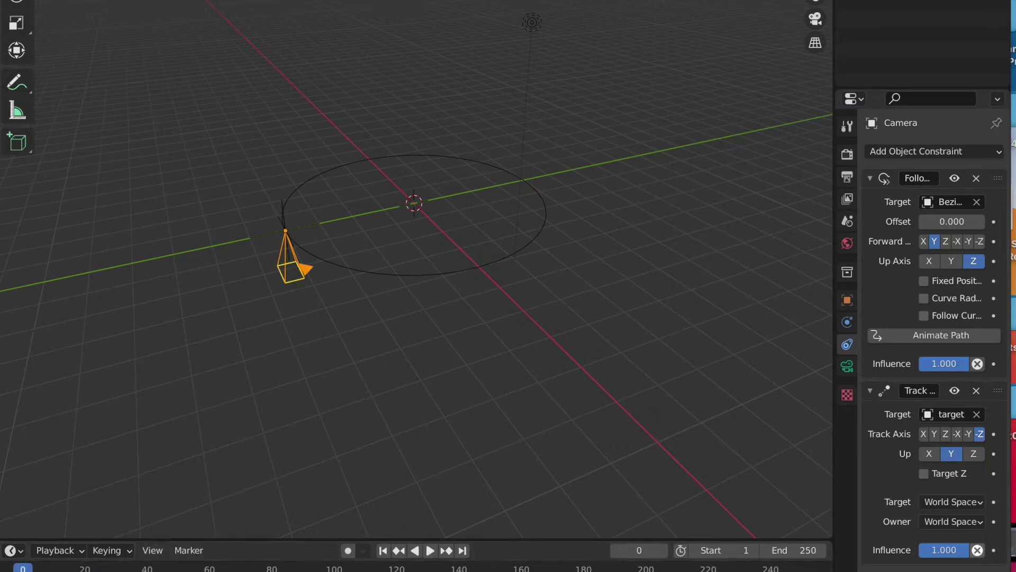
Enable Animate Path on the camera's Follow Path constraint and preview the motion.
{"action": "left_click", "coordinate": [943, 339]}
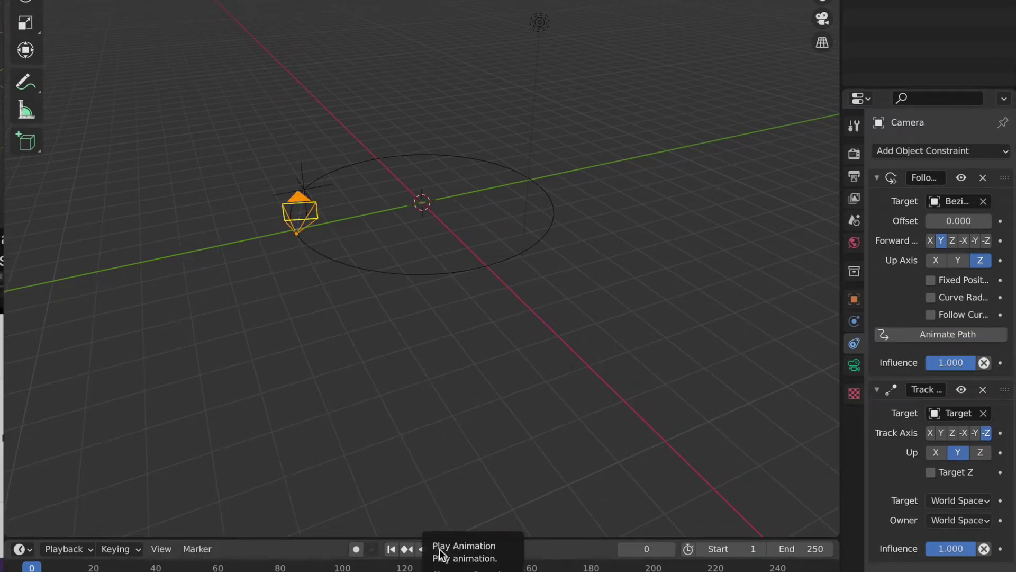
{"action": "left_click", "coordinate": [440, 551]}
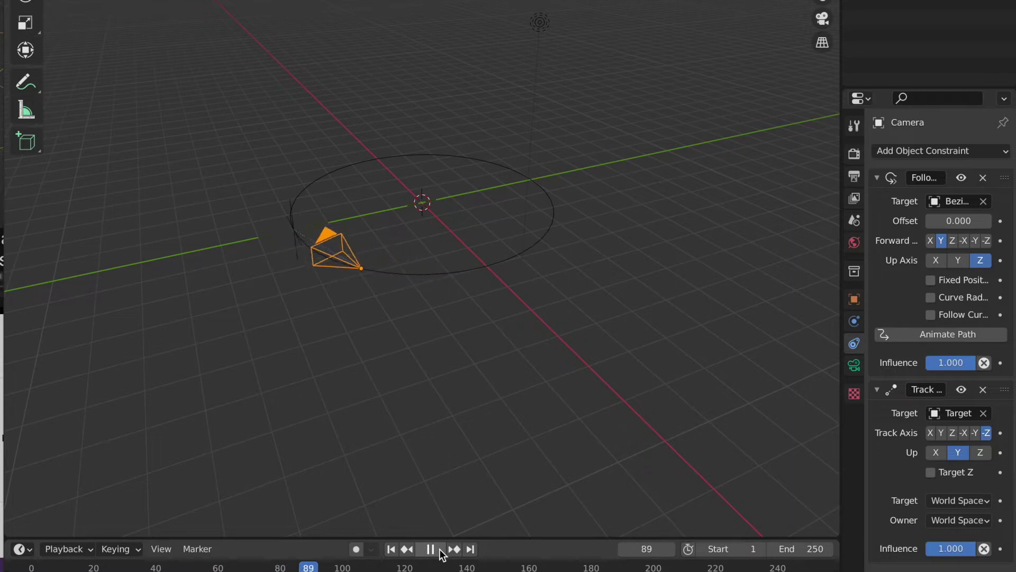
{"action": "key", "text": "Escape"}
Set the scene's end frame to 500.
{"action": "left_click", "coordinate": [815, 550]}
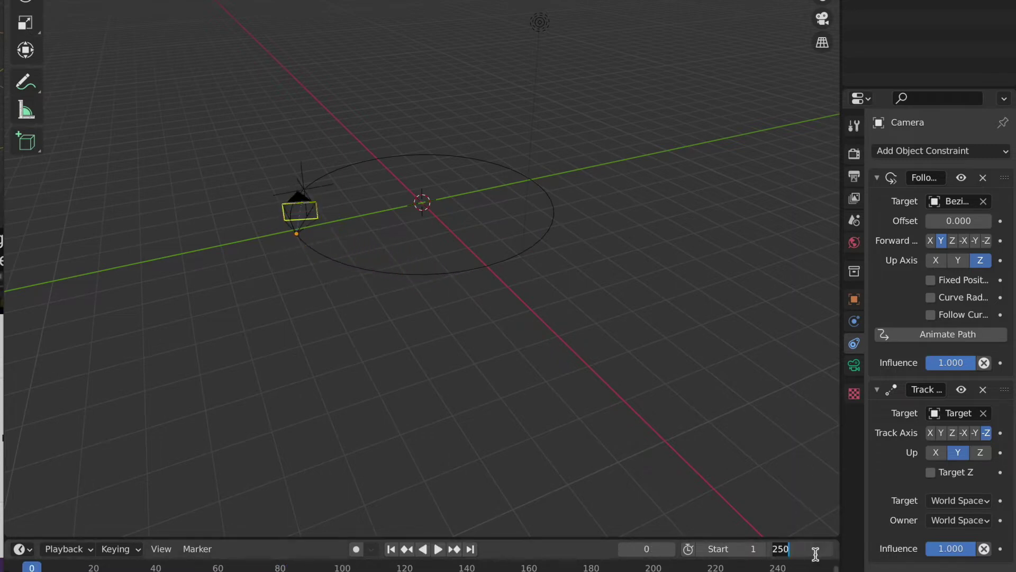
{"action": "type", "text": "500"}
{"action": "key", "text": "Return"}
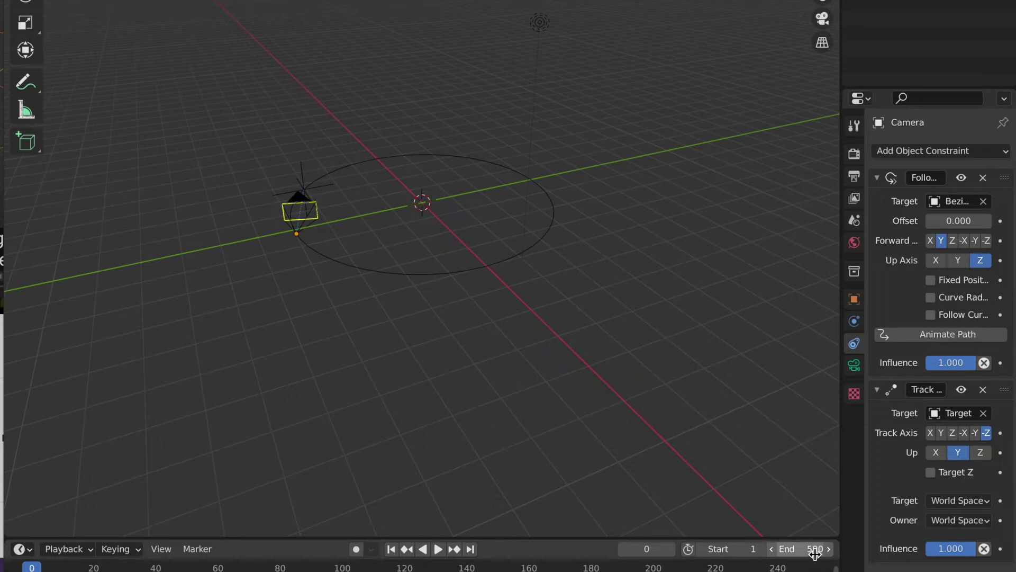
Set the Bezier circle's Path Animation frames to 500 and play back to check timing.
{"action": "left_click", "coordinate": [424, 276]}
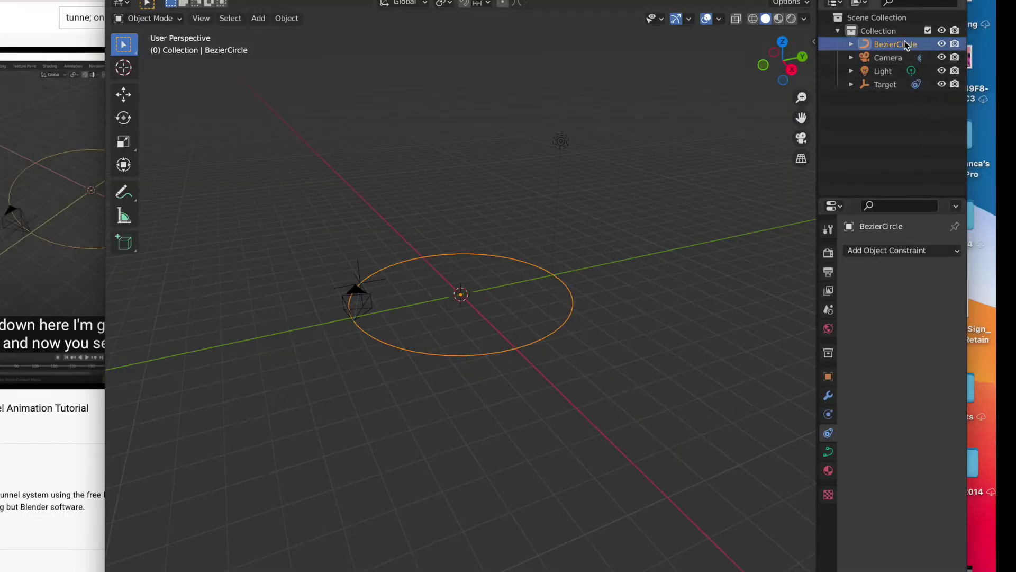
{"action": "double_click", "coordinate": [906, 46]}
{"action": "left_click", "coordinate": [835, 48]}
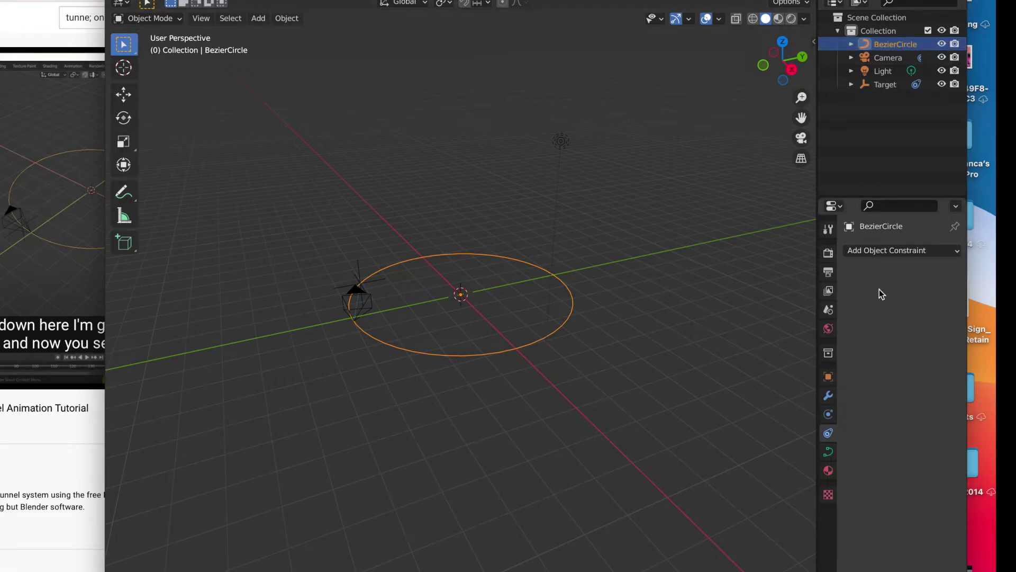
{"action": "left_click", "coordinate": [829, 452]}
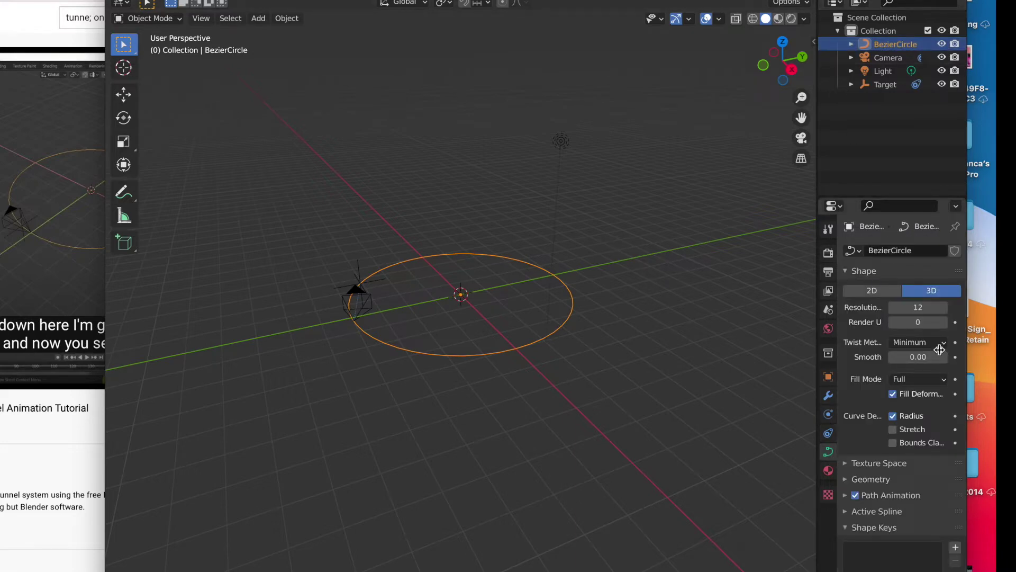
{"action": "left_click", "coordinate": [905, 498]}
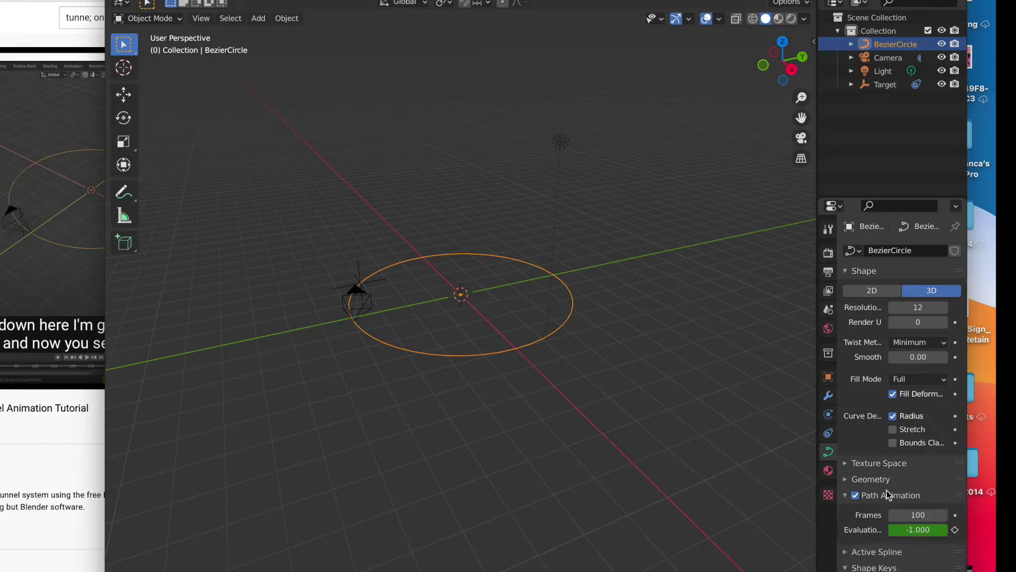
{"action": "left_click", "coordinate": [918, 515]}
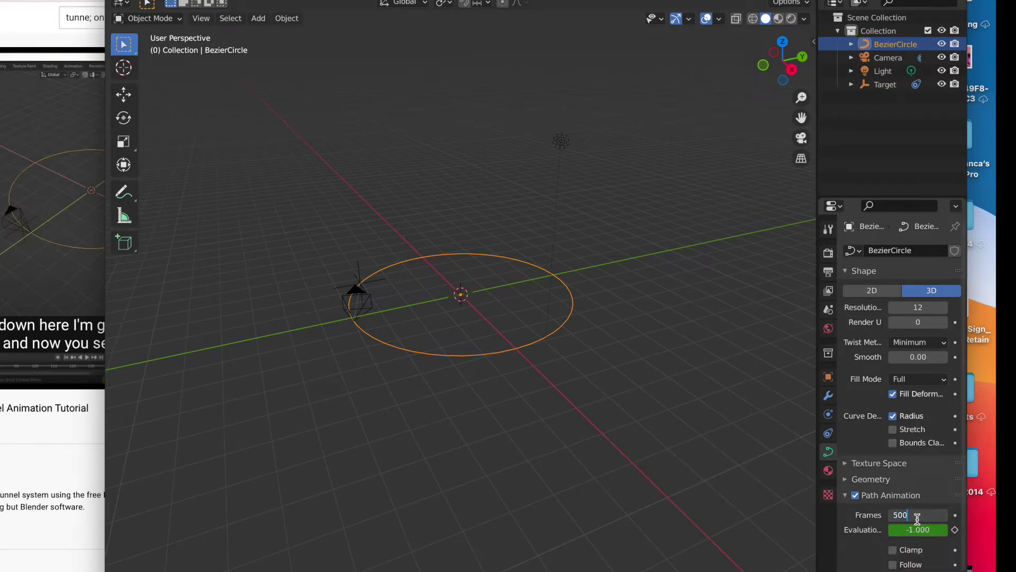
{"action": "type", "text": "500"}
{"action": "key", "text": "Return"}
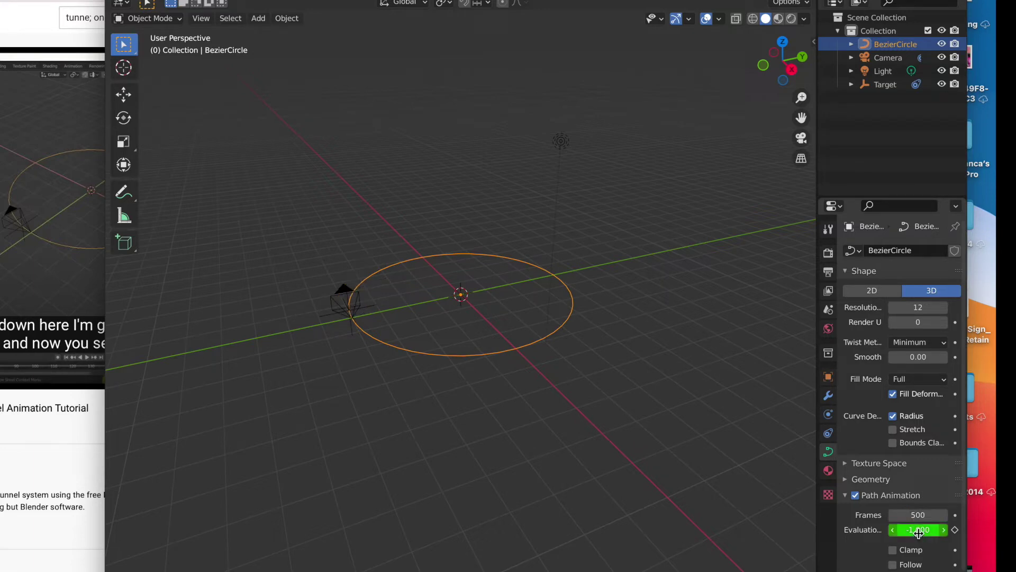
{"action": "key", "text": "space"}
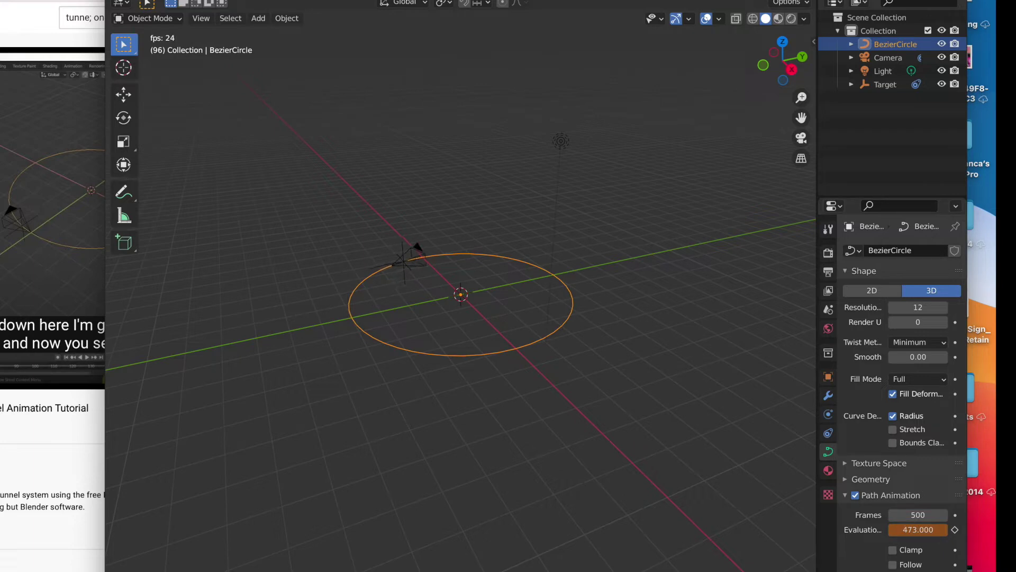
{"action": "key", "text": "space"}
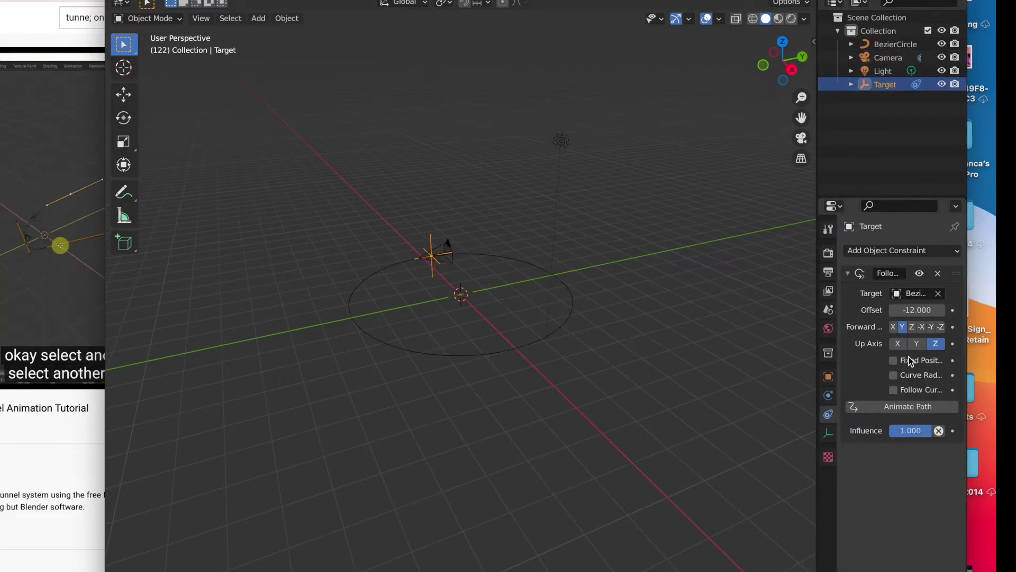
Change the target's Follow Path offset to -20, then to -40.
{"action": "left_click", "coordinate": [920, 311]}
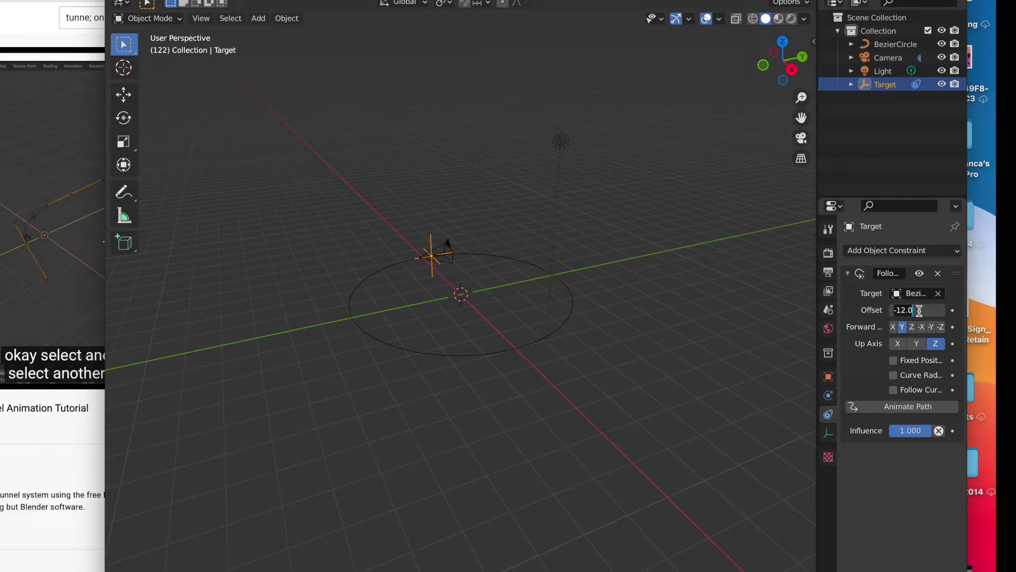
{"action": "key", "text": "ctrl+a"}
{"action": "type", "text": "-20"}
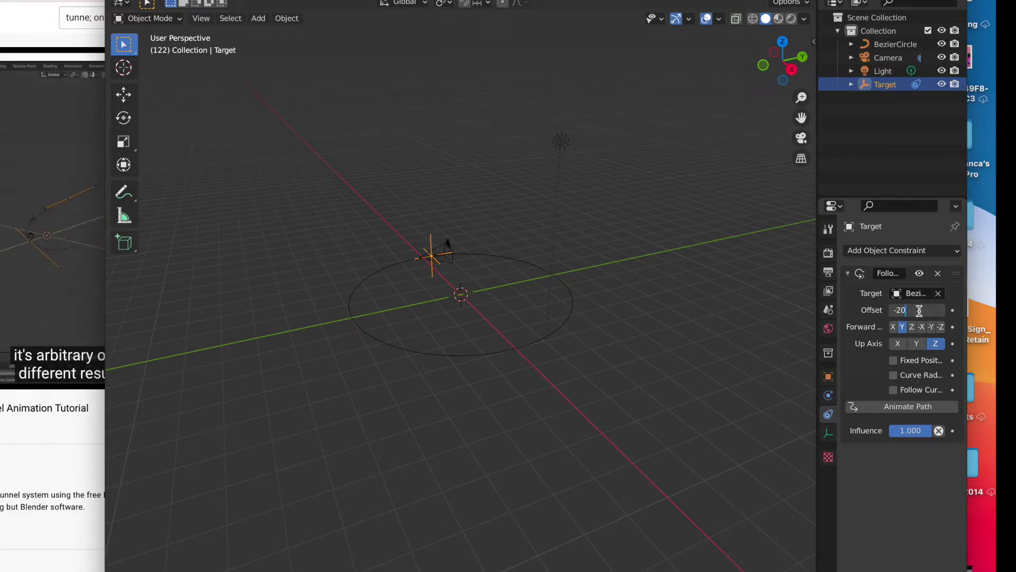
{"action": "key", "text": "Return"}
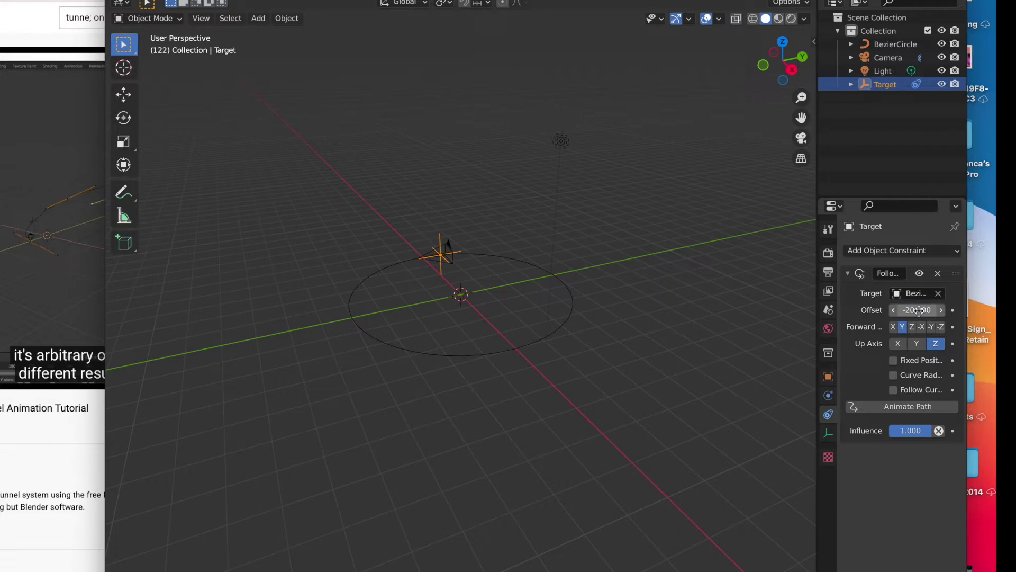
{"action": "left_click", "coordinate": [919, 311]}
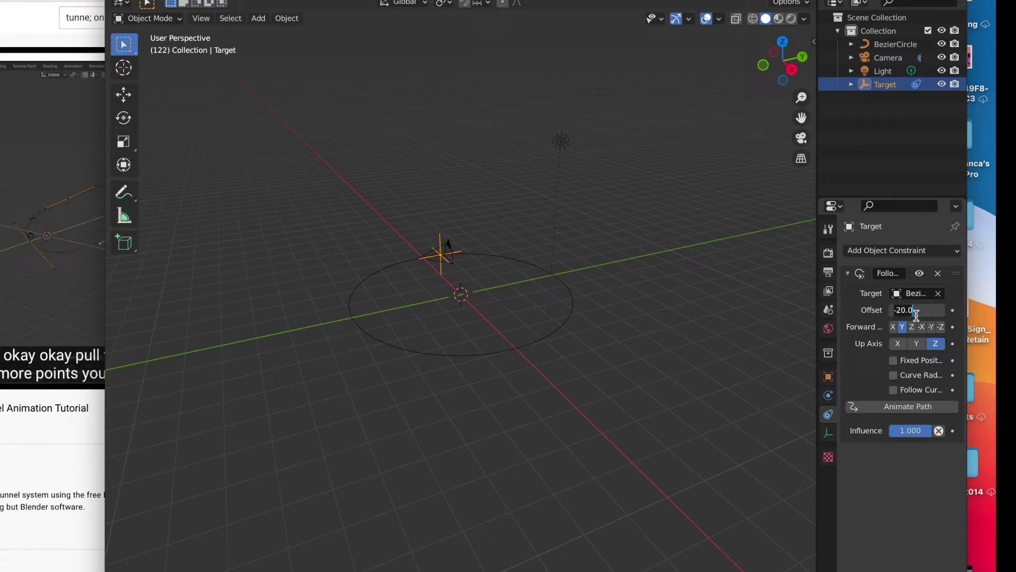
{"action": "key", "text": "BackSpace"}
{"action": "key", "text": "BackSpace"}
{"action": "key", "text": "BackSpace"}
{"action": "key", "text": "BackSpace"}
{"action": "key", "text": "BackSpace"}
{"action": "type", "text": "-40"}
{"action": "key", "text": "Return"}
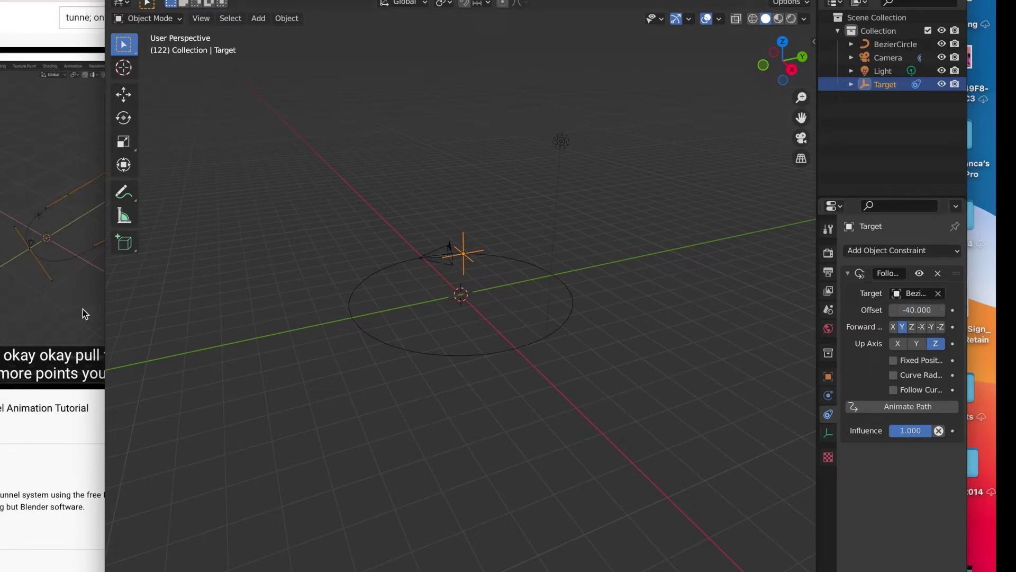
Deselect the target, play the animation to check it, and select the Bezier circle.
{"action": "left_click", "coordinate": [747, 261]}
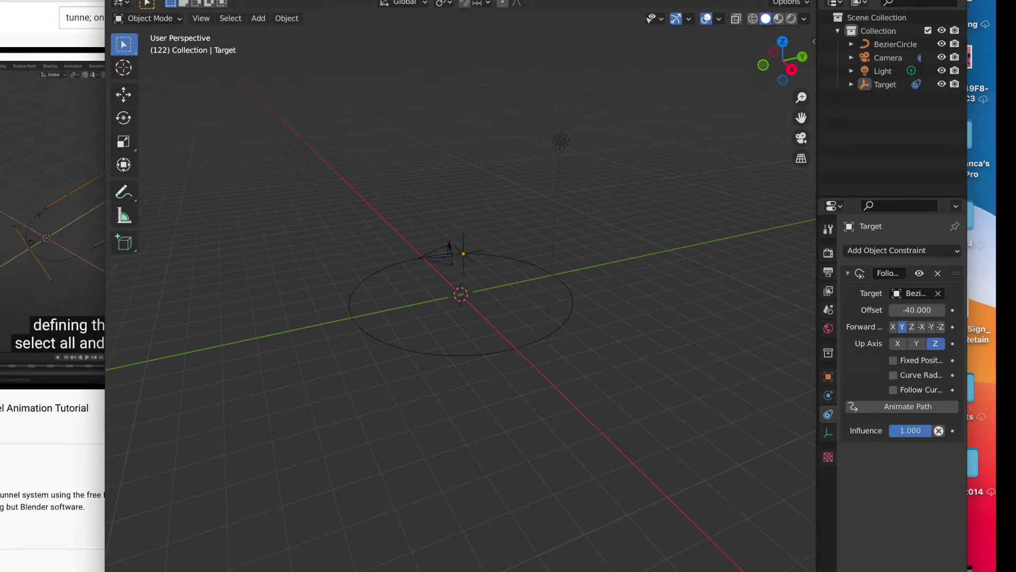
{"action": "key", "text": "space"}
{"action": "key", "text": "space"}
{"action": "left_click", "coordinate": [573, 291]}
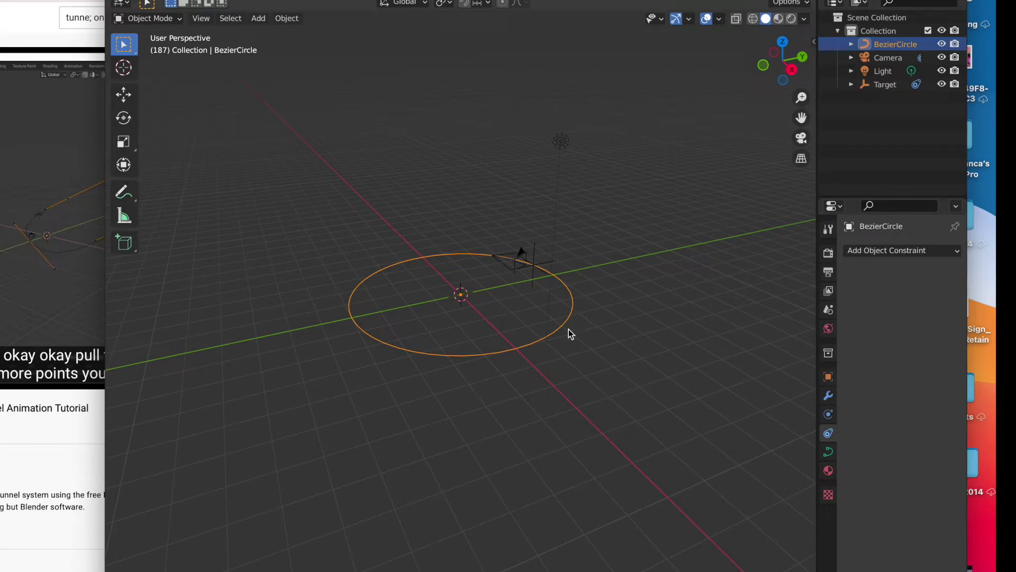
Shift the circle slightly, enter Edit Mode, and nudge one control point.
{"action": "key", "text": "g"}
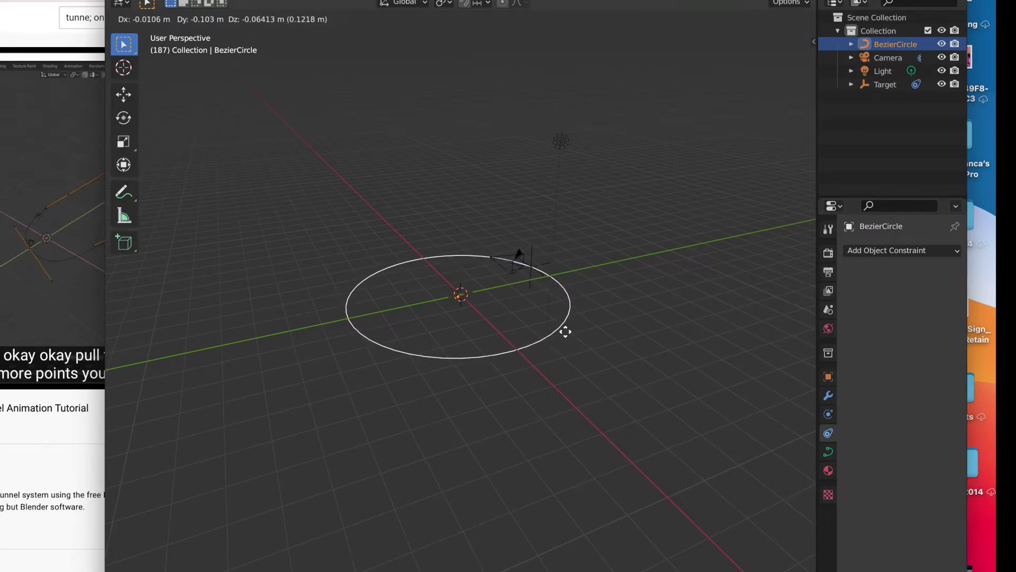
{"action": "left_click", "coordinate": [566, 331]}
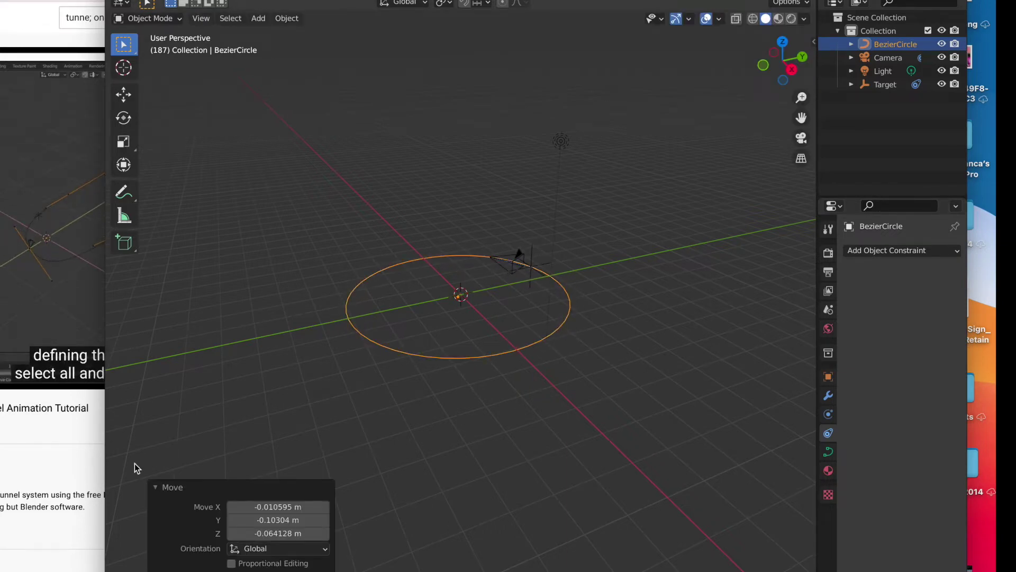
{"action": "left_click", "coordinate": [159, 18]}
{"action": "left_click", "coordinate": [162, 45]}
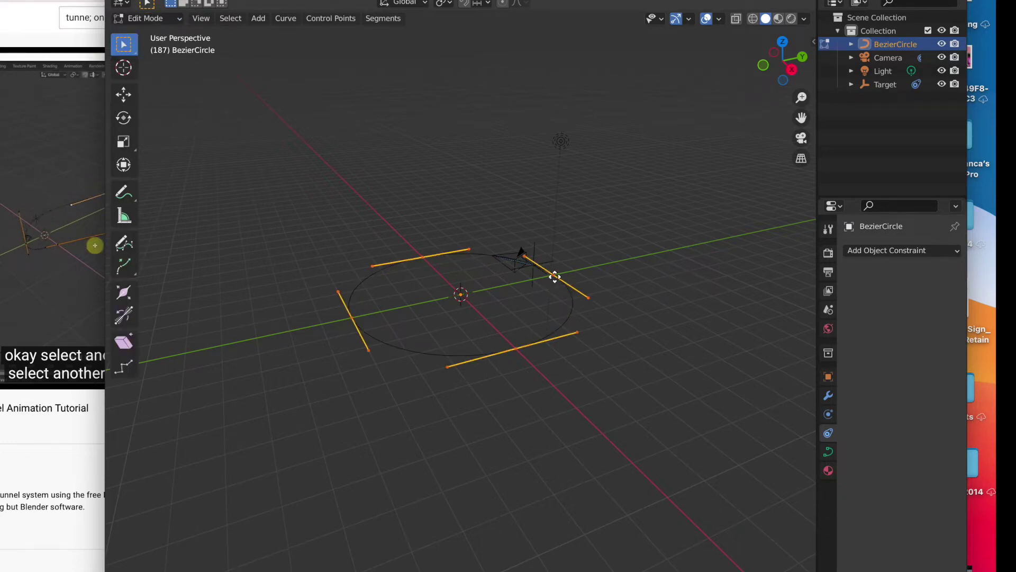
{"action": "left_click_drag", "start_coordinate": [552, 274], "coordinate": [553, 276]}
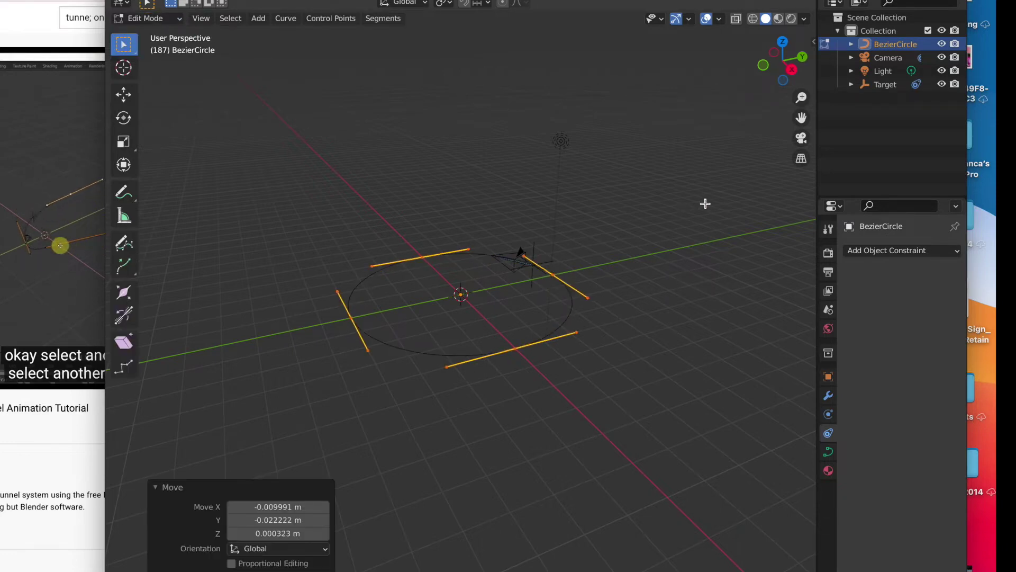
{"action": "left_click", "coordinate": [551, 272]}
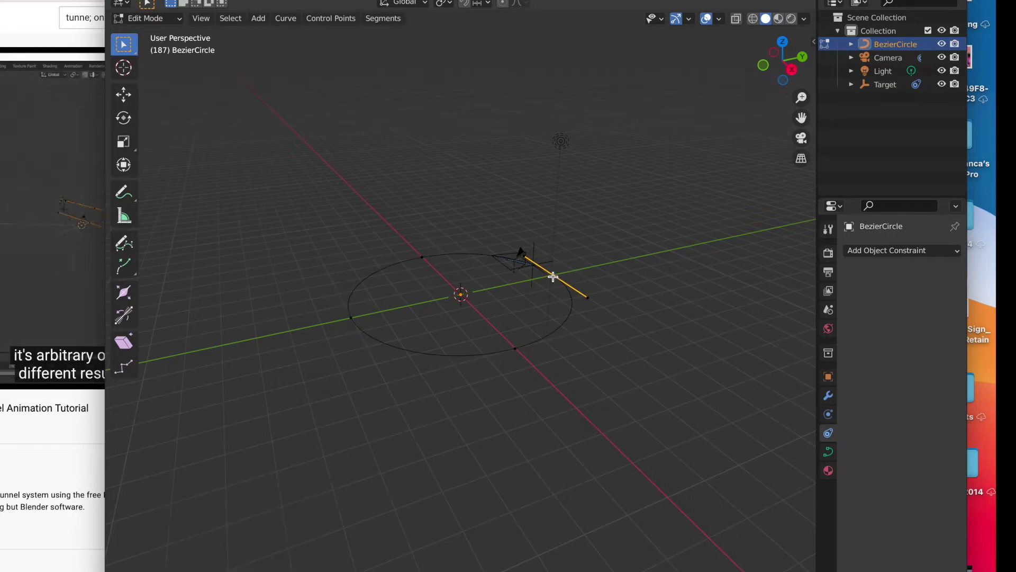
{"action": "left_click_drag", "start_coordinate": [551, 274], "coordinate": [554, 273]}
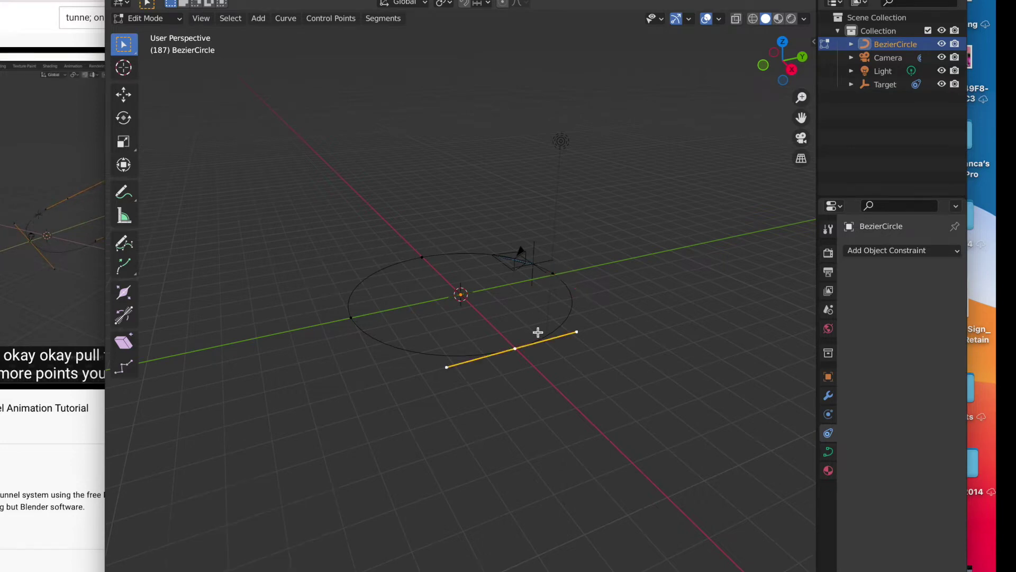
Pull the right control point out past the camera and the left point down-left.
{"action": "key", "text": "g"}
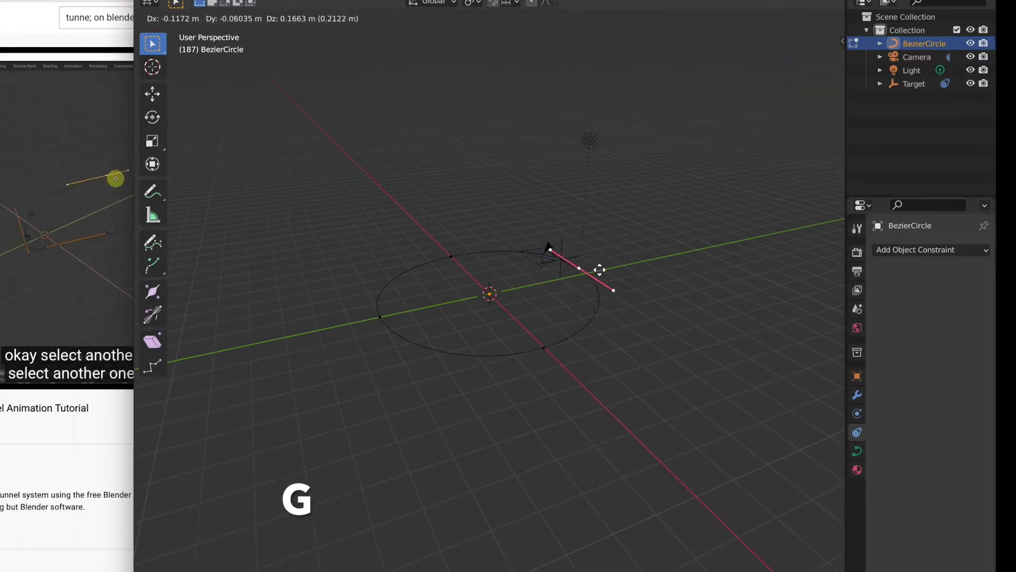
{"action": "left_click", "coordinate": [720, 255]}
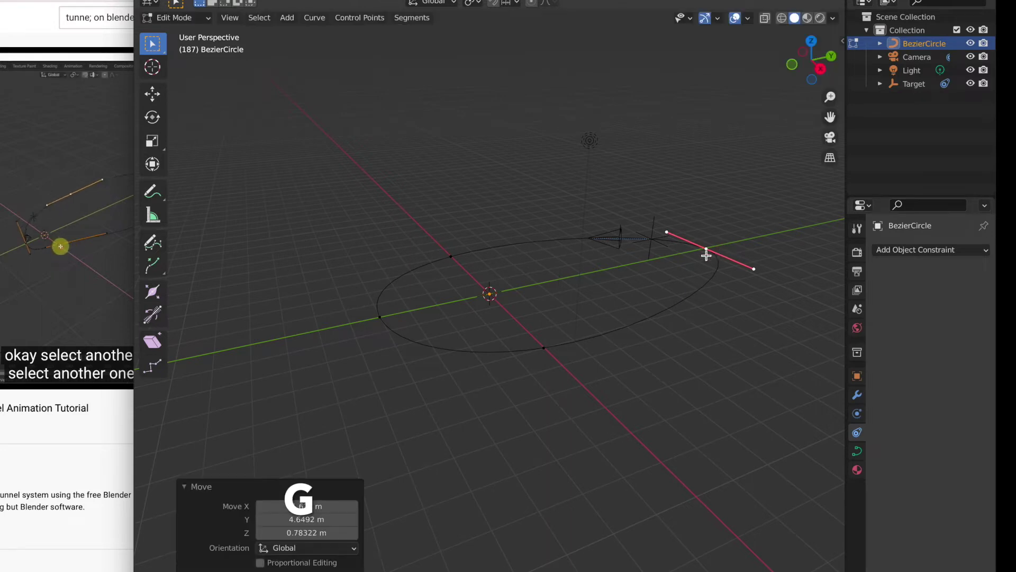
{"action": "left_click", "coordinate": [380, 318]}
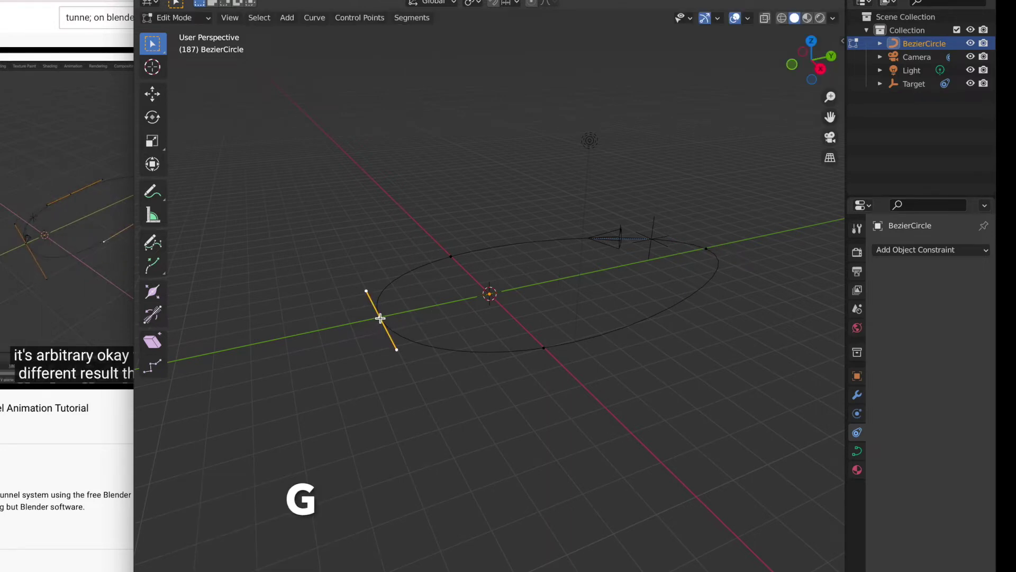
{"action": "key", "text": "g"}
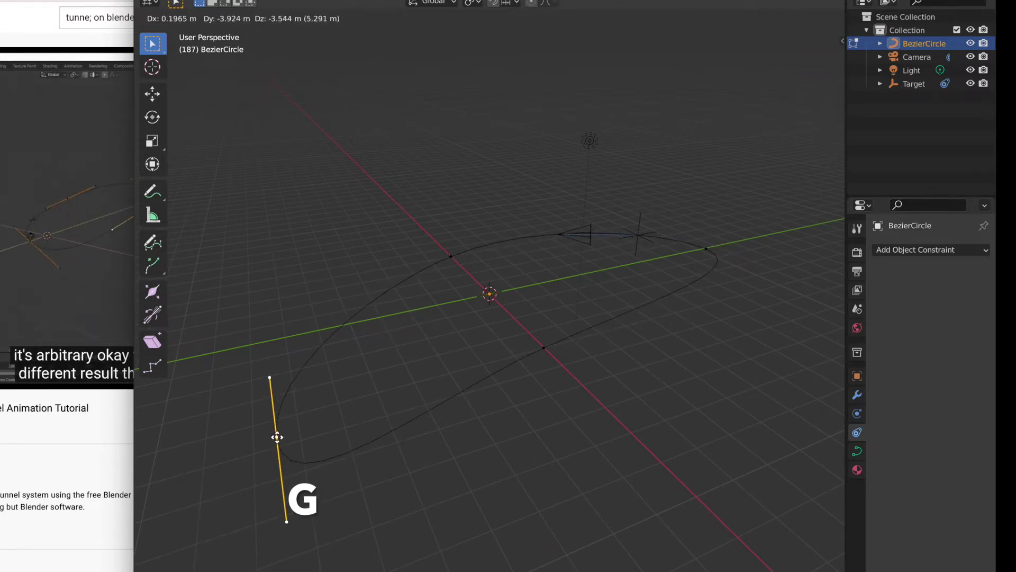
{"action": "left_click", "coordinate": [282, 395]}
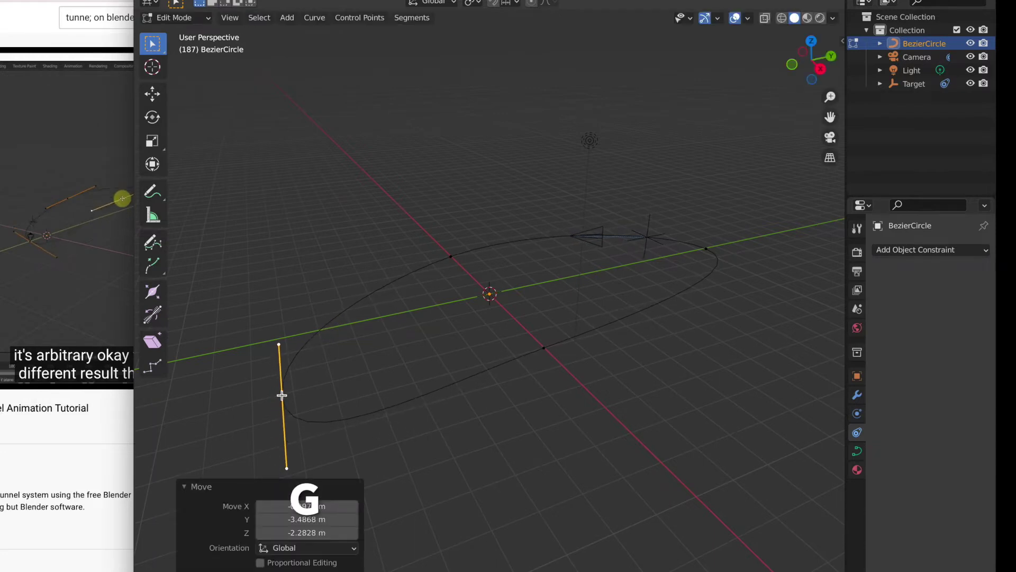
Move the far control point up-left, then select the near control point.
{"action": "left_click", "coordinate": [452, 254]}
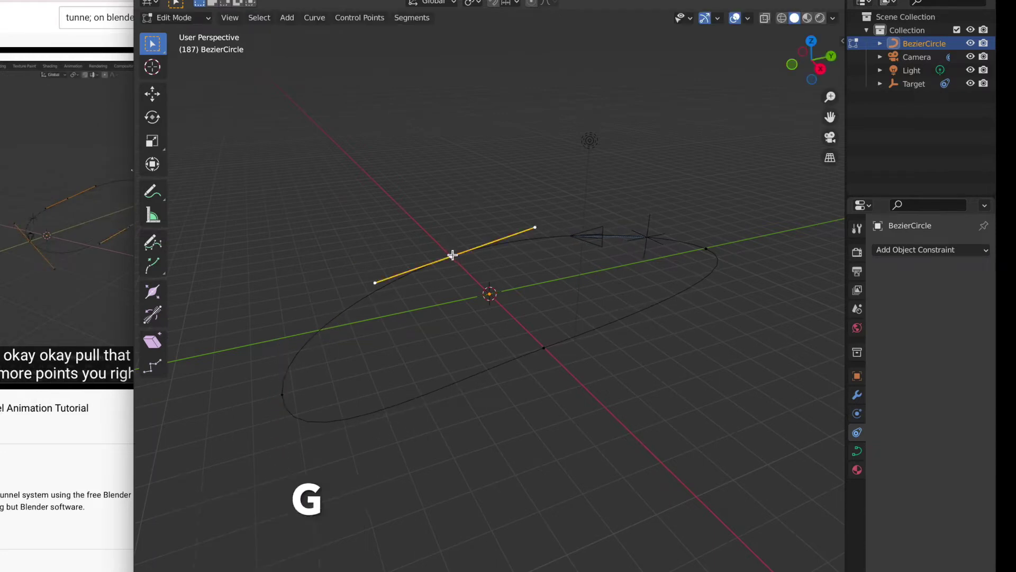
{"action": "key", "text": "g"}
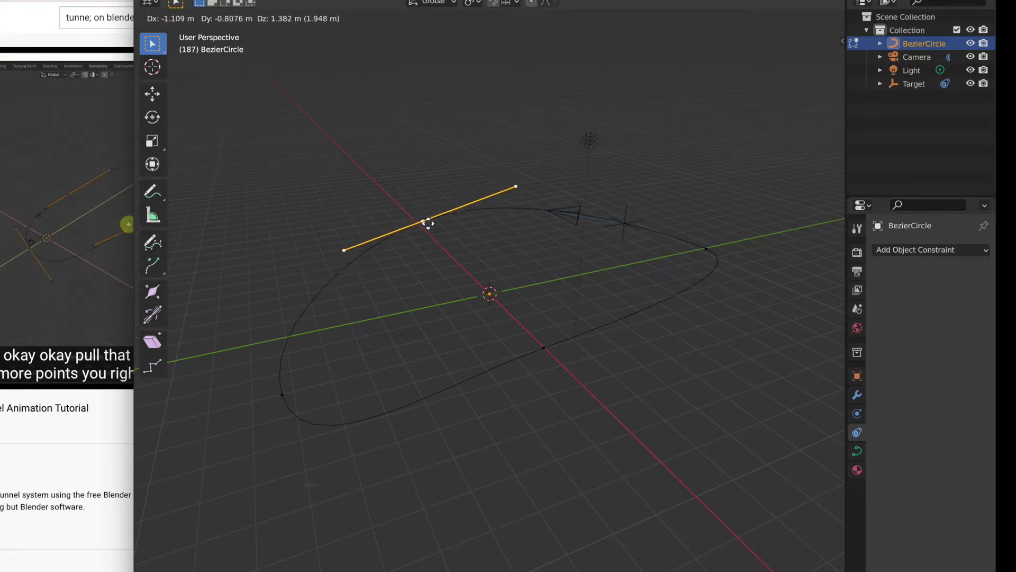
{"action": "left_click", "coordinate": [424, 224]}
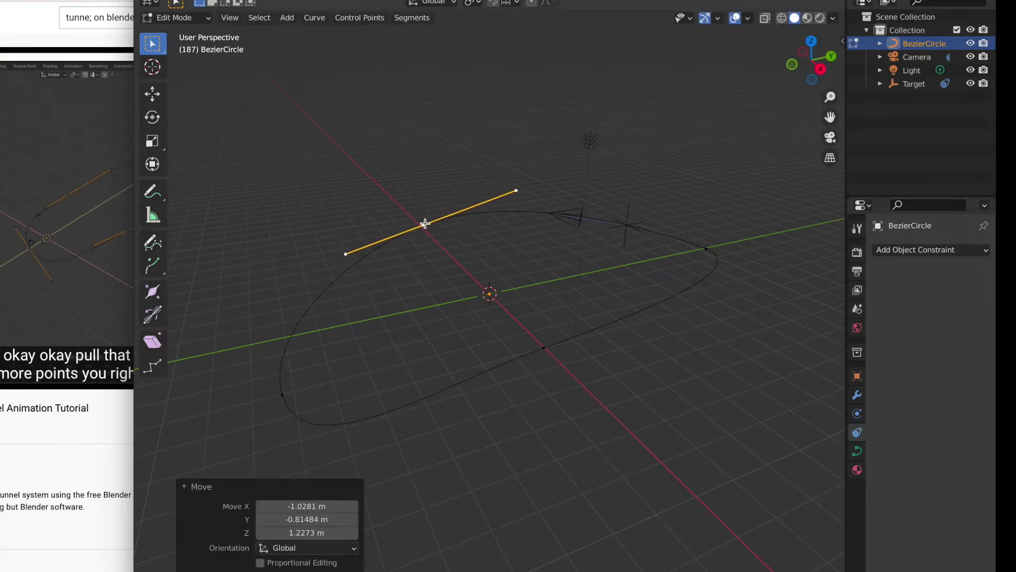
{"action": "key", "text": "g"}
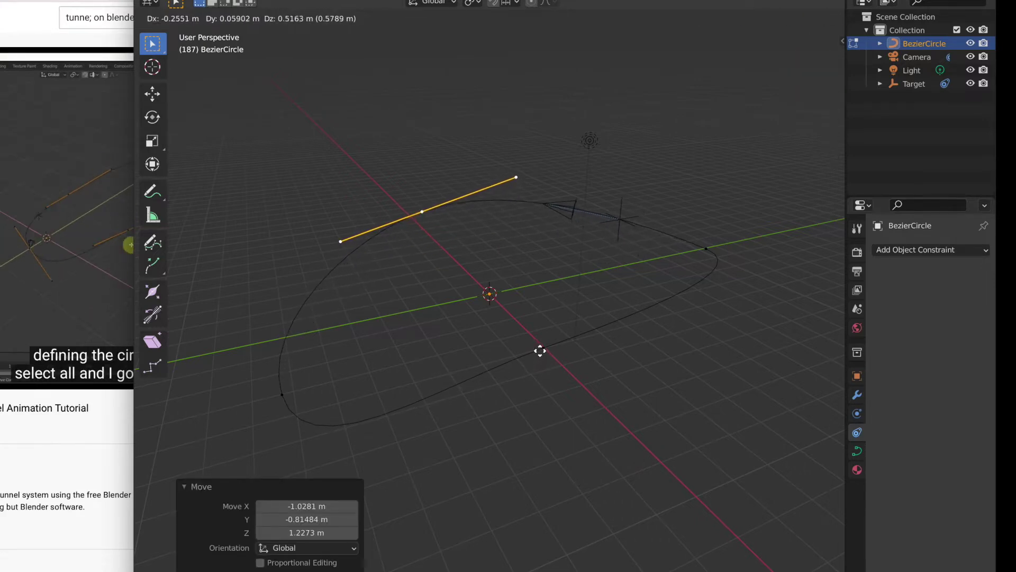
{"action": "left_click", "coordinate": [552, 373]}
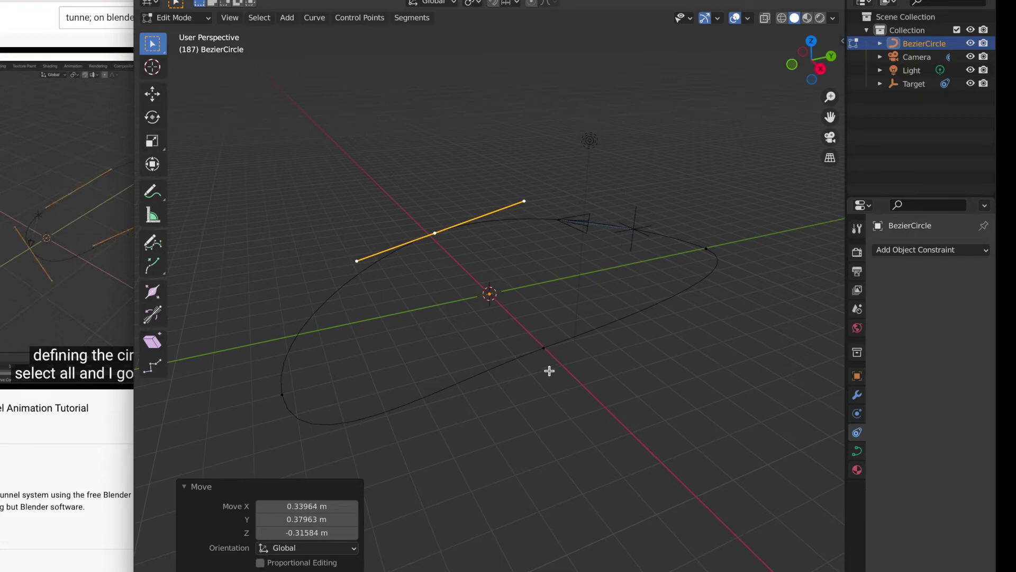
{"action": "left_click", "coordinate": [545, 351]}
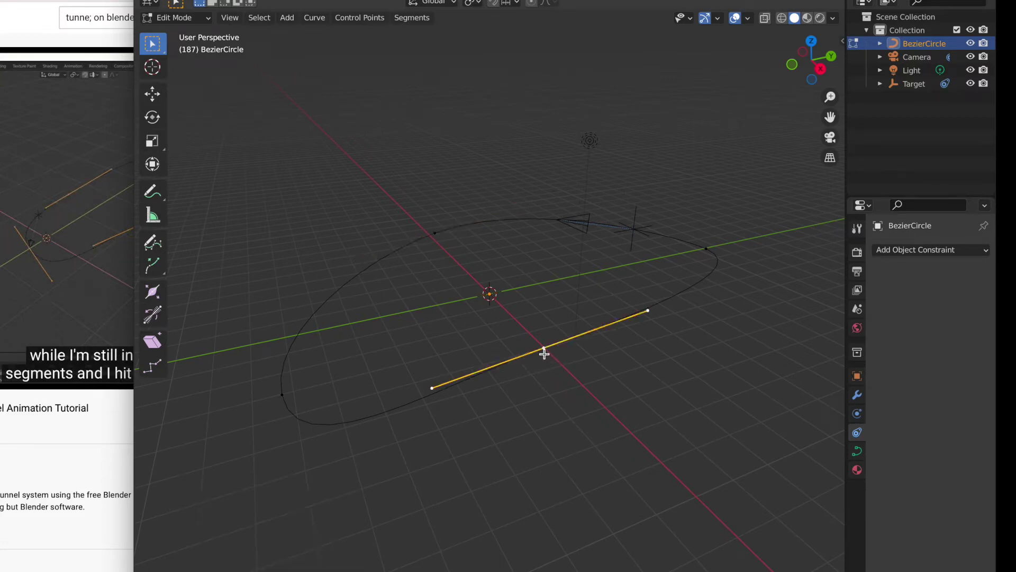
{"action": "left_click", "coordinate": [561, 401]}
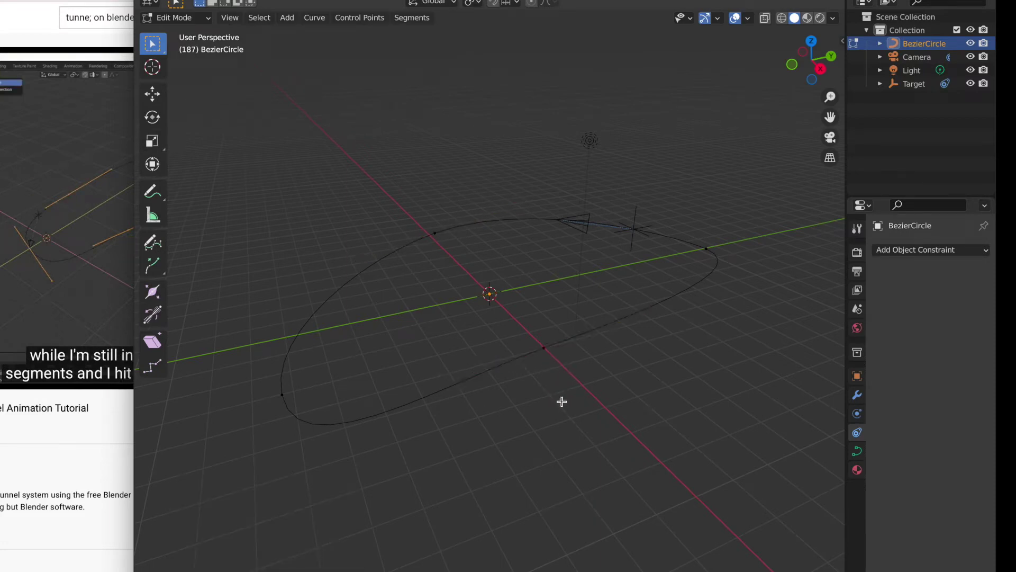
{"action": "left_click", "coordinate": [543, 349]}
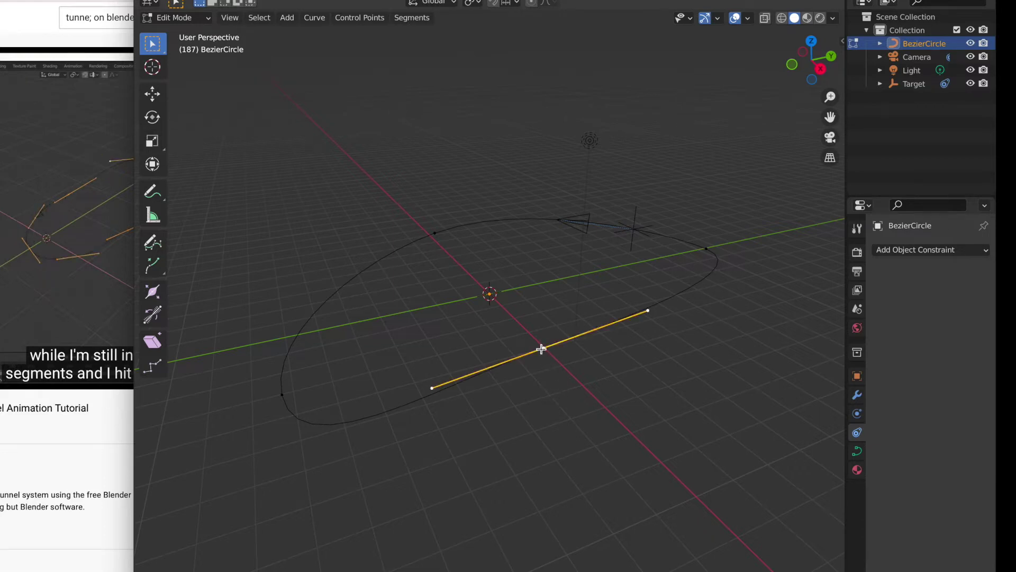
Reposition the near point and subdivide the whole curve to add control points.
{"action": "key", "text": "g"}
{"action": "left_click", "coordinate": [565, 413]}
{"action": "key", "text": "a"}
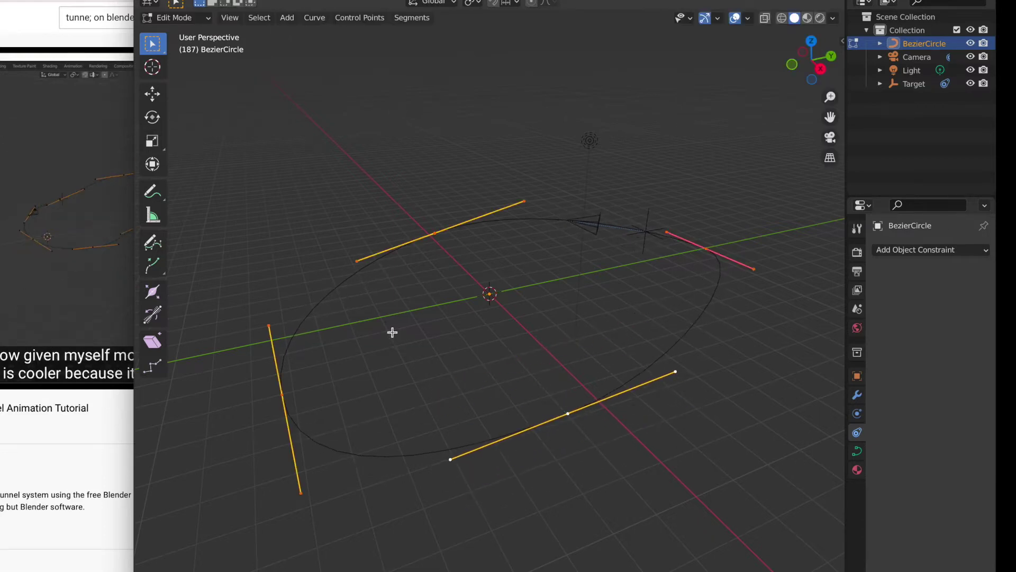
{"action": "left_click", "coordinate": [426, 18]}
{"action": "left_click", "coordinate": [427, 33]}
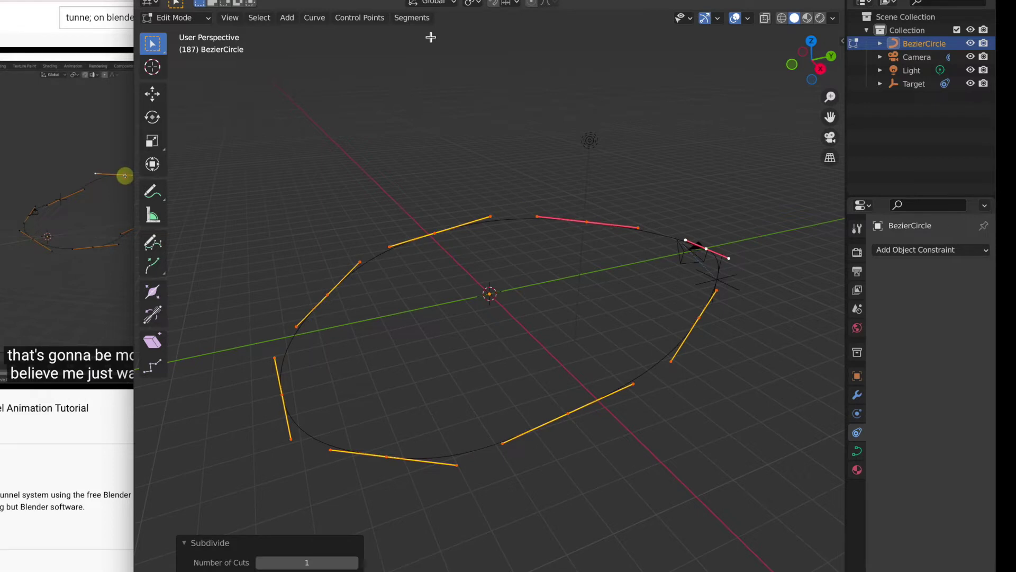
Make small adjustments to a single control point, then deselect all points.
{"action": "key", "text": "g"}
{"action": "left_click", "coordinate": [569, 414]}
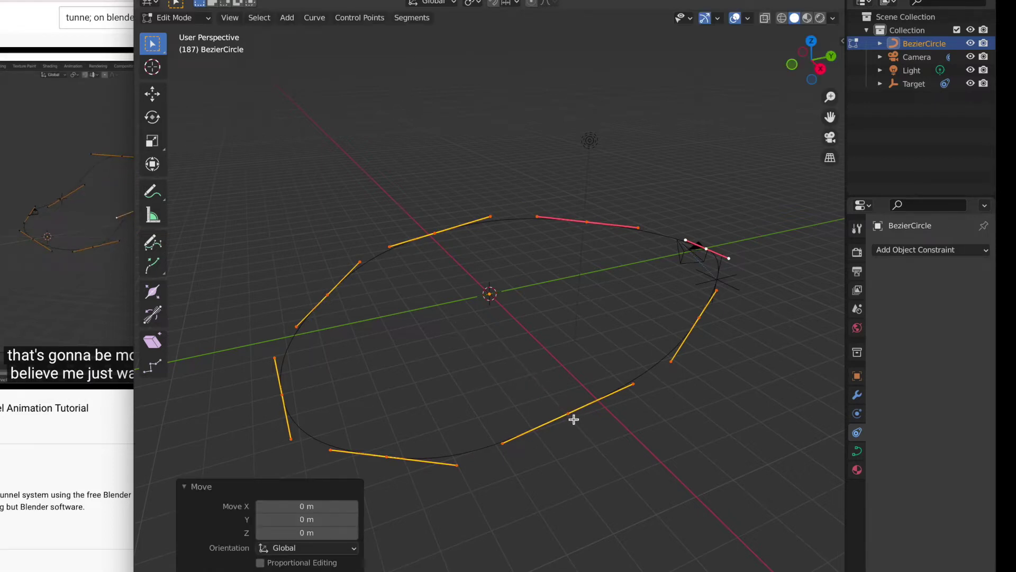
{"action": "left_click", "coordinate": [569, 415]}
{"action": "key", "text": "g"}
{"action": "left_click", "coordinate": [565, 415]}
{"action": "key", "text": "alt+a"}
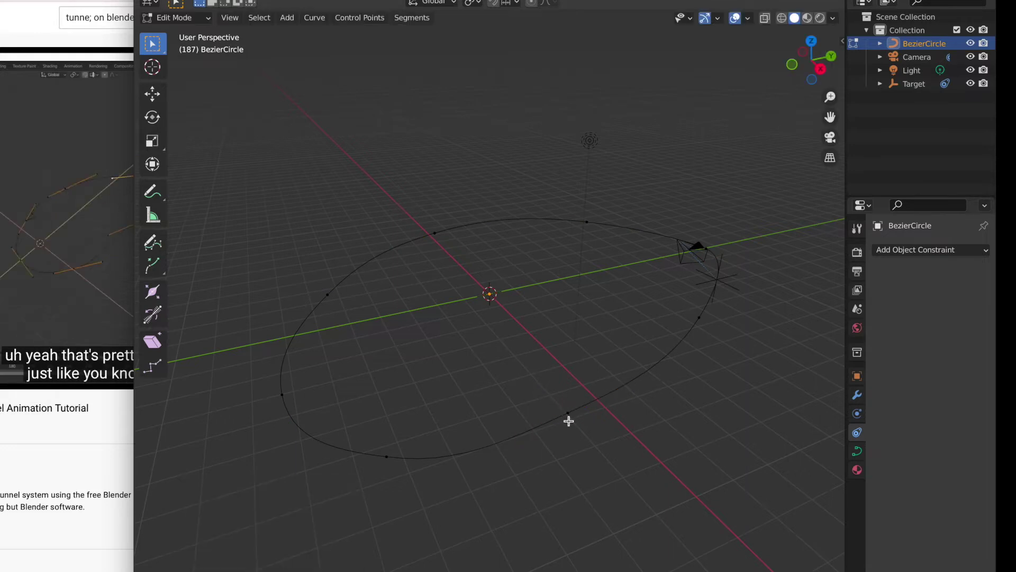
Pull the control point near the red axis inward to bend the loop.
{"action": "left_click", "coordinate": [564, 420]}
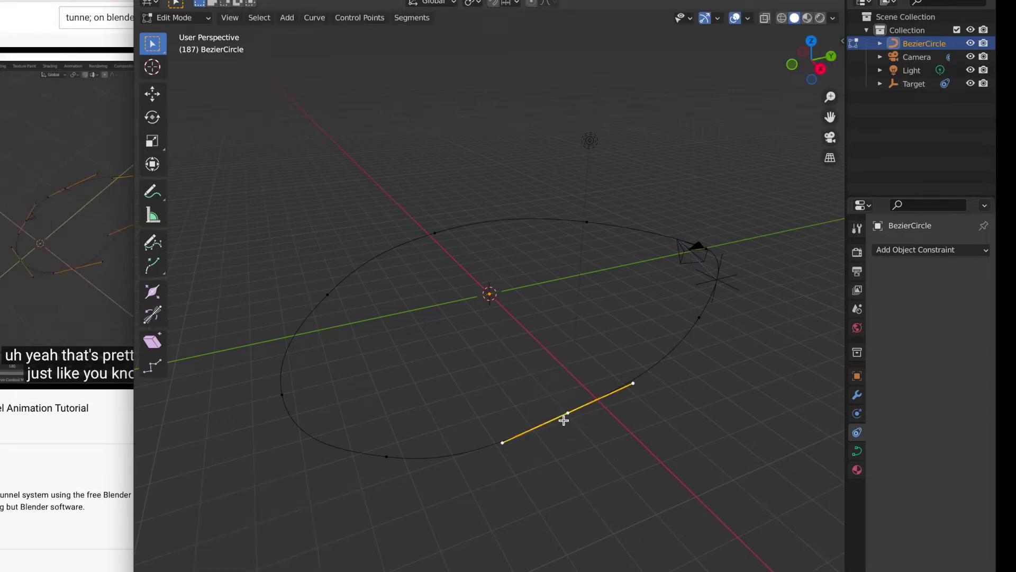
{"action": "key", "text": "g"}
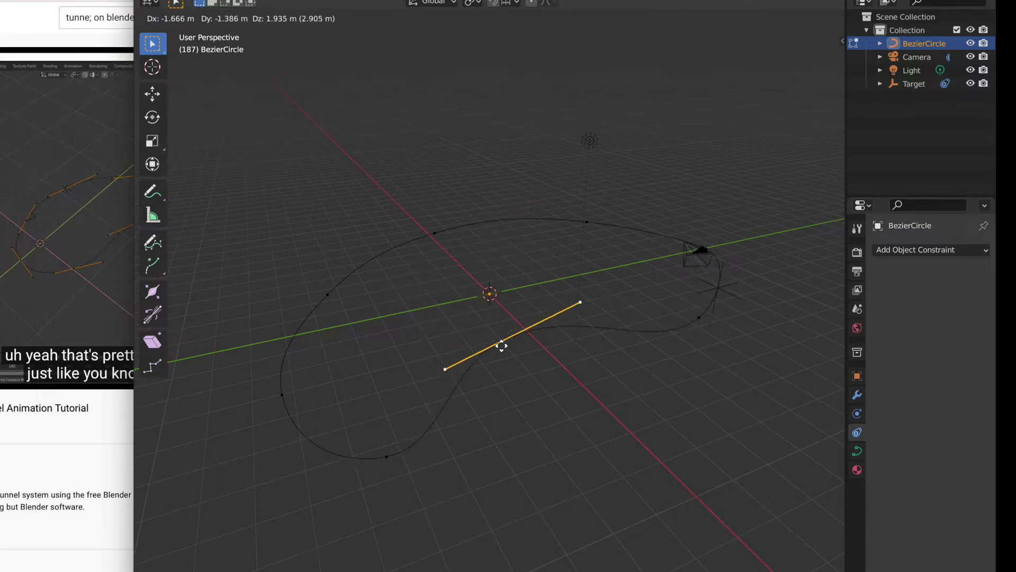
{"action": "left_click", "coordinate": [504, 346]}
{"action": "key", "text": "g"}
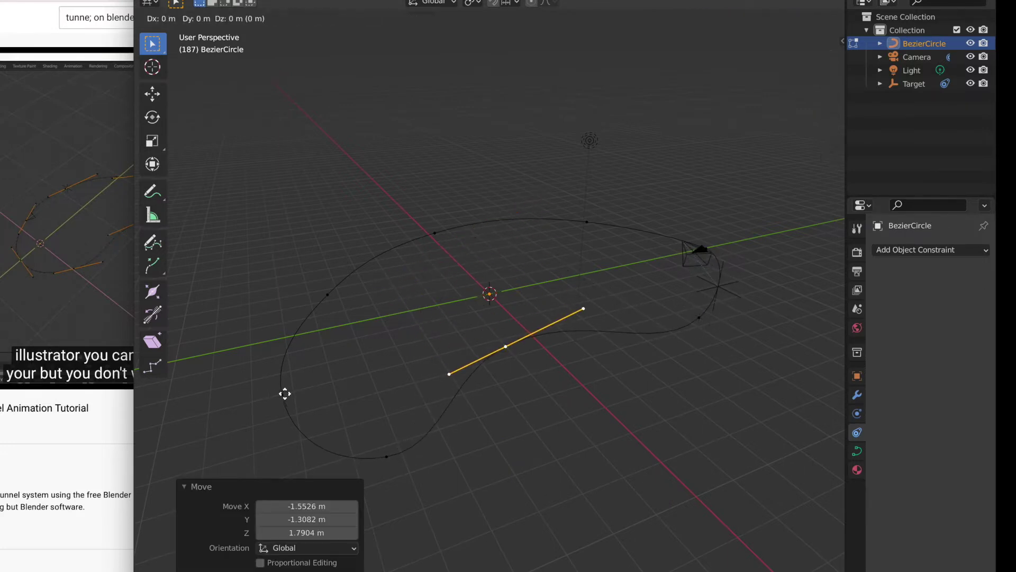
{"action": "left_click", "coordinate": [302, 395]}
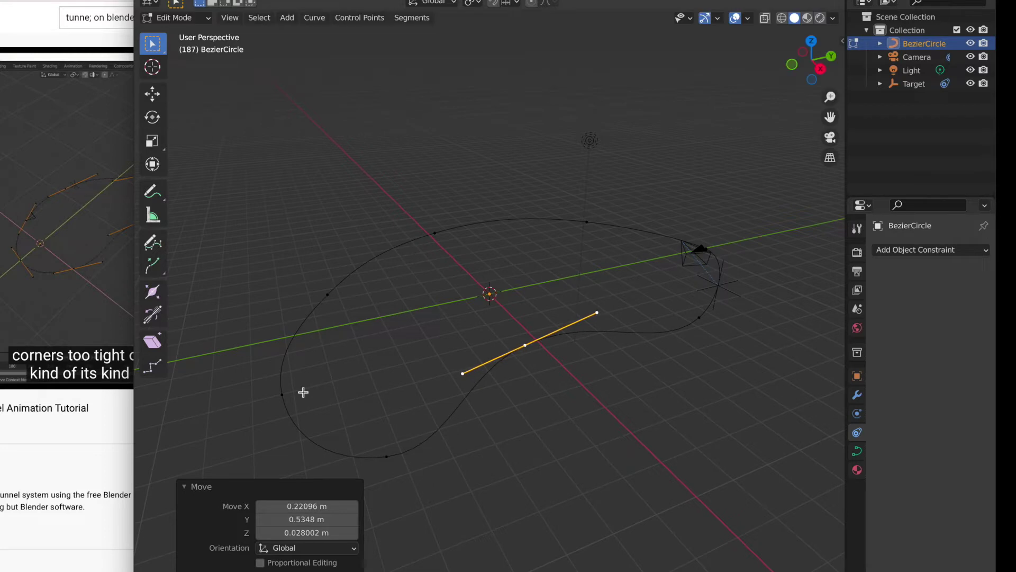
{"action": "left_click", "coordinate": [282, 361]}
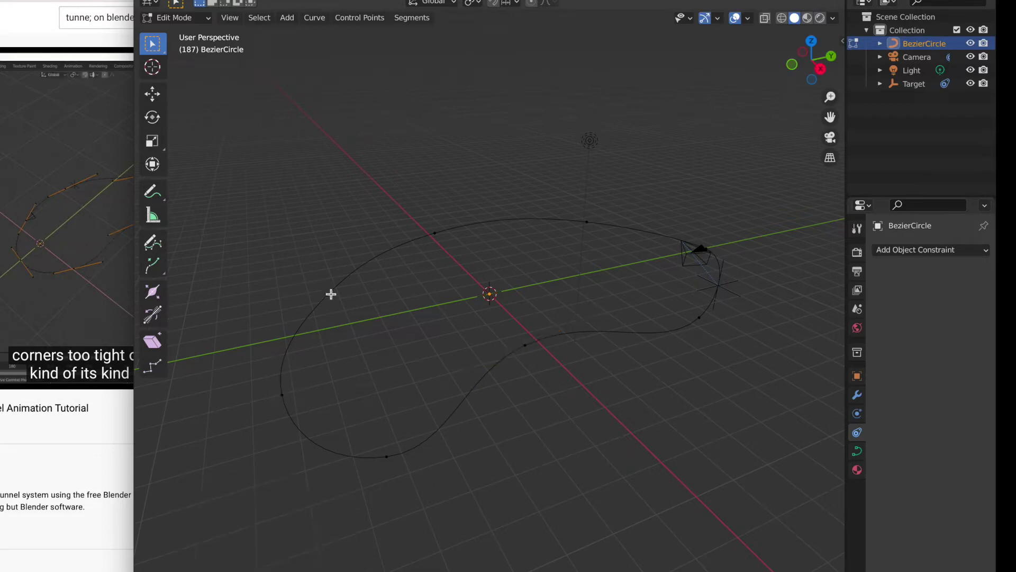
Raise the upper-left control point about 2 m and shift the point beside the camera.
{"action": "left_click", "coordinate": [437, 235]}
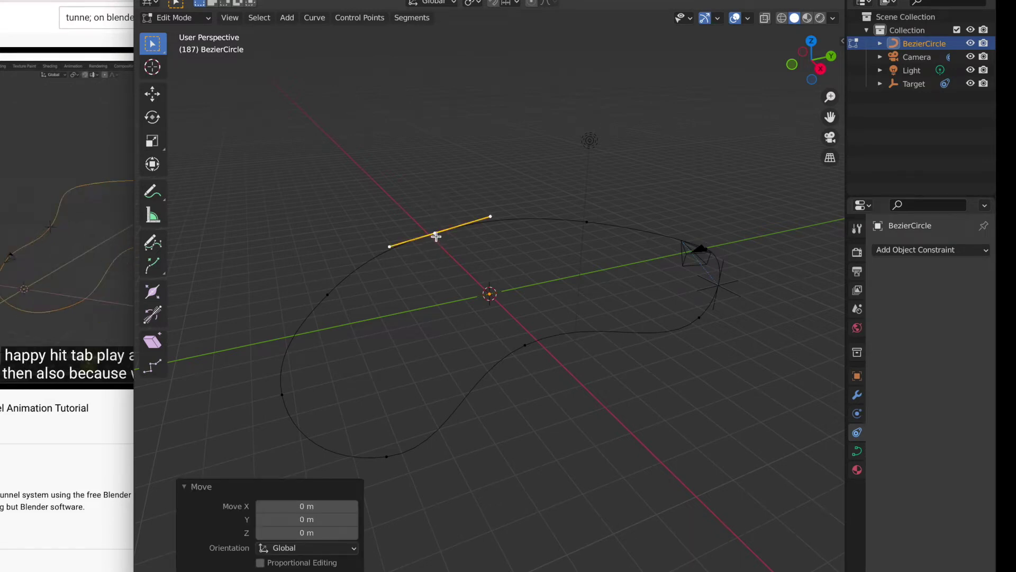
{"action": "left_click_drag", "start_coordinate": [436, 236], "coordinate": [450, 177]}
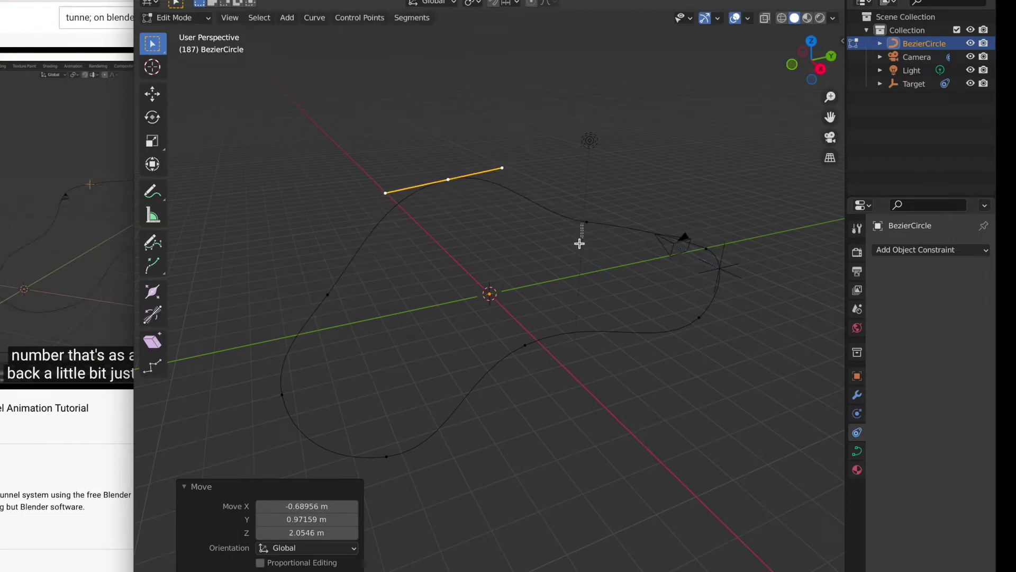
{"action": "left_click", "coordinate": [587, 227]}
{"action": "left_click", "coordinate": [589, 221]}
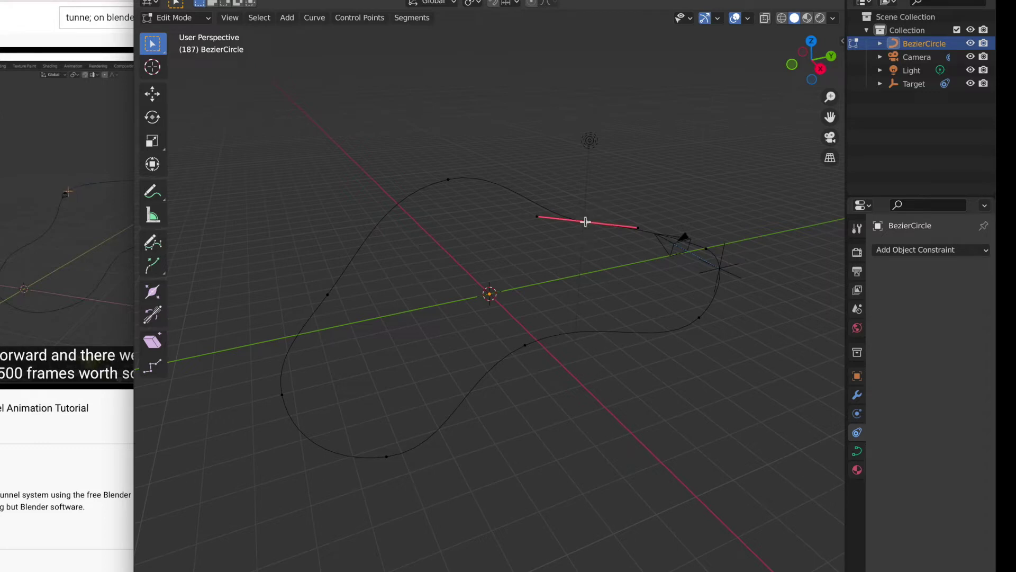
{"action": "left_click", "coordinate": [585, 222]}
{"action": "left_click_drag", "start_coordinate": [590, 220], "coordinate": [580, 222]}
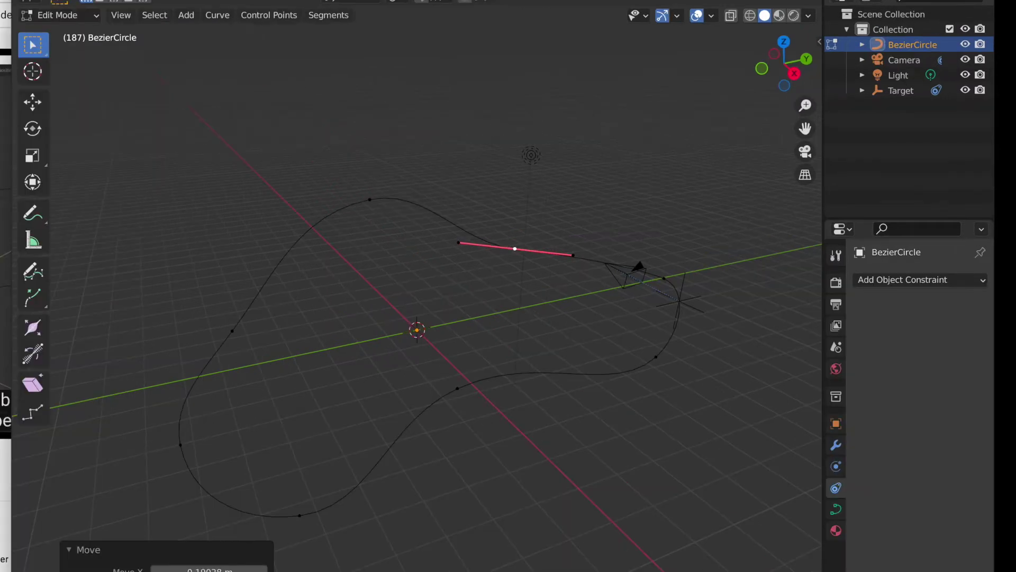
Preview the animation and rename BezierCircle to 'camera path'.
{"action": "key", "text": "space"}
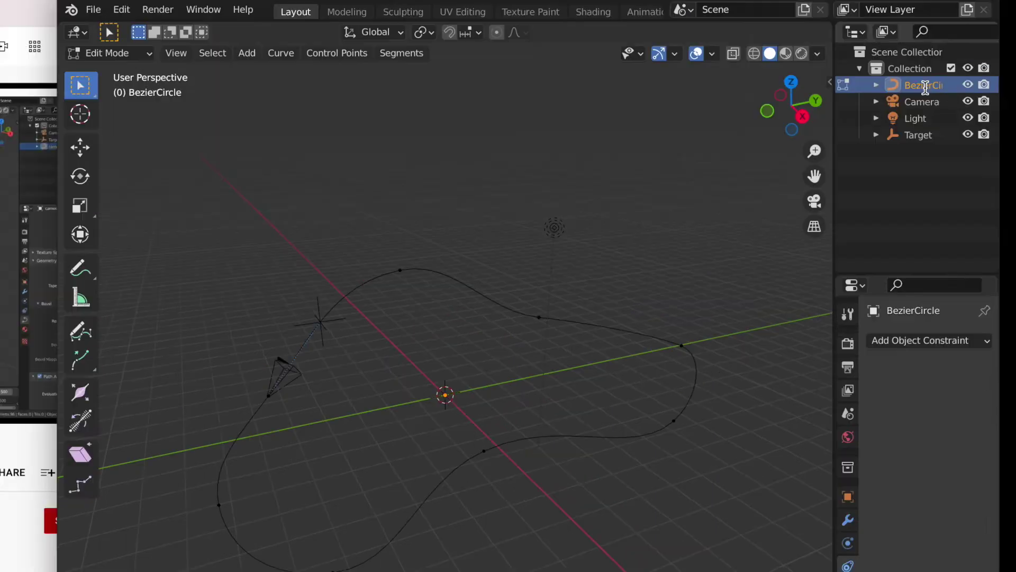
{"action": "double_click", "coordinate": [908, 47]}
{"action": "type", "text": "cam"}
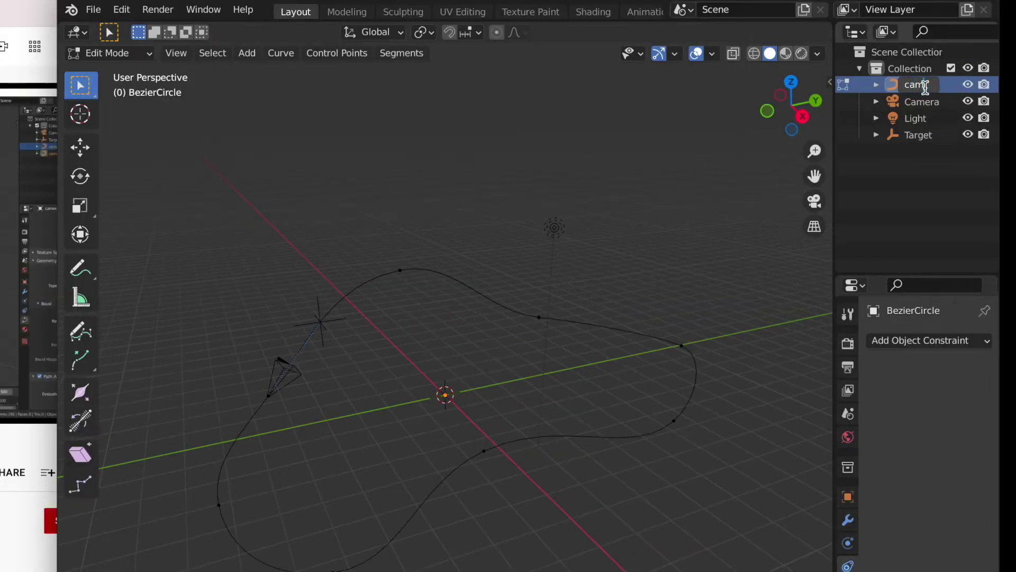
{"action": "type", "text": "era path"}
{"action": "key", "text": "Return"}
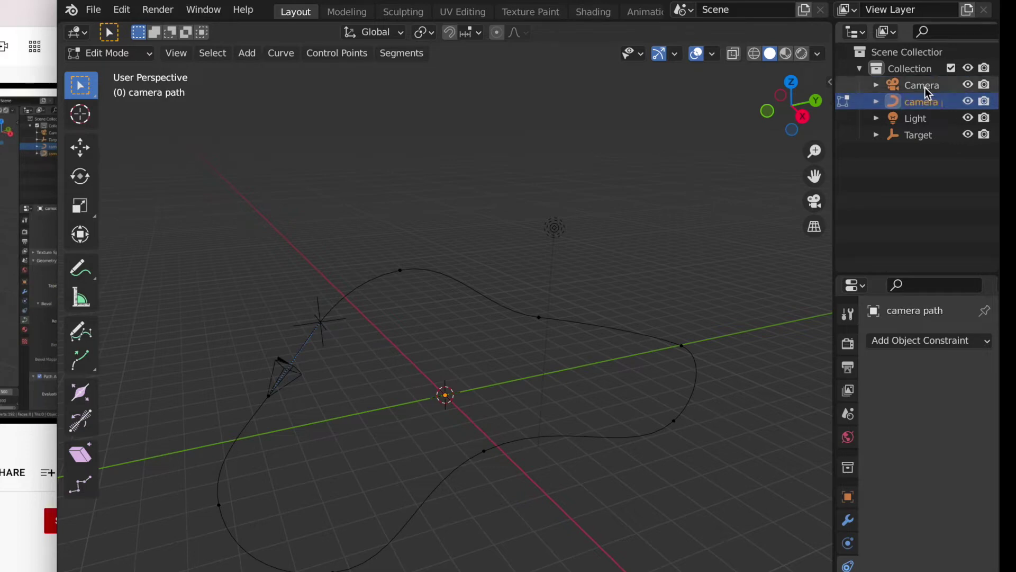
Copy and paste the camera path curve, naming the duplicate 'Tunnel'.
{"action": "left_click", "coordinate": [893, 102]}
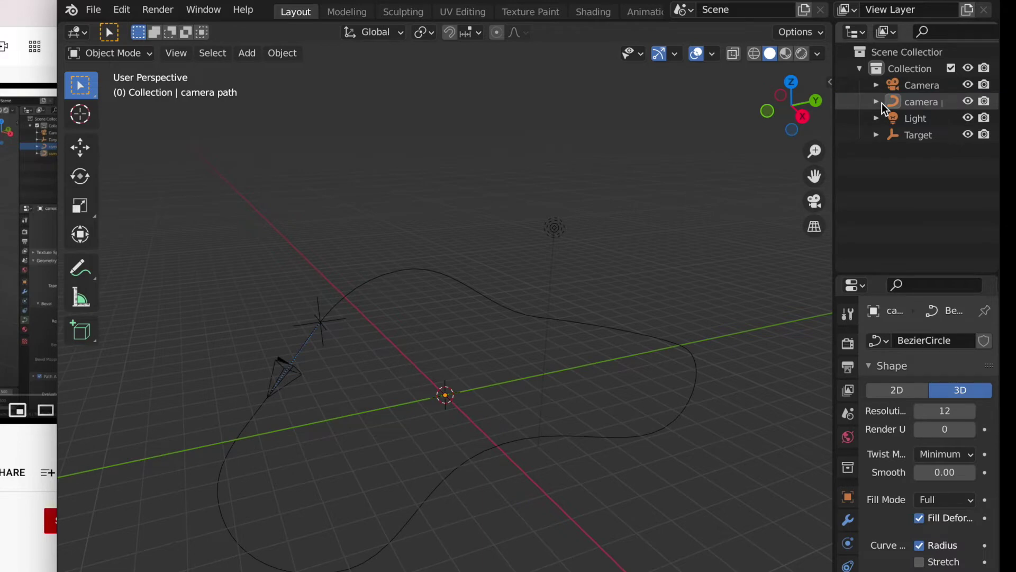
{"action": "left_click", "coordinate": [878, 102]}
{"action": "right_click", "coordinate": [882, 103]}
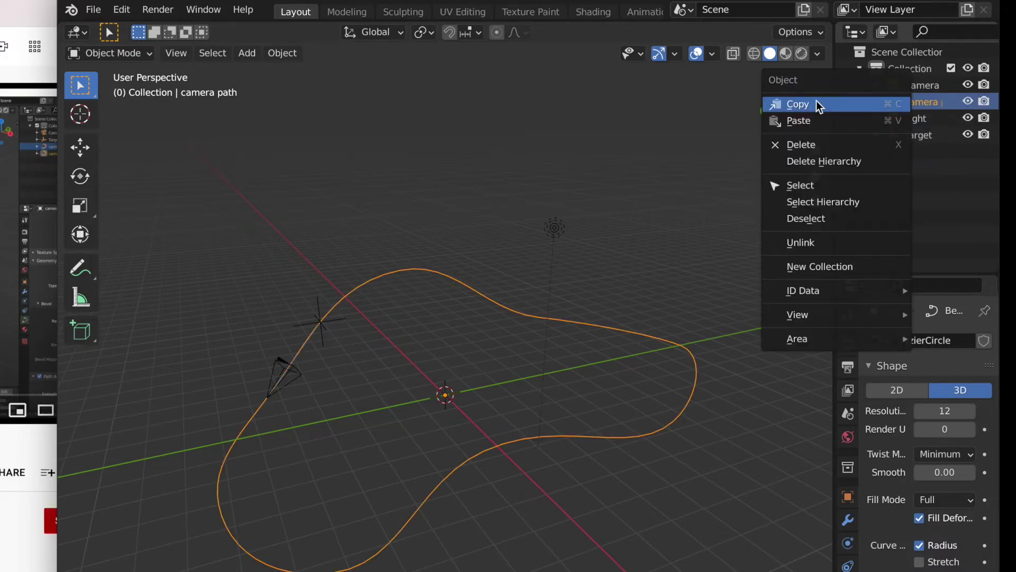
{"action": "left_click", "coordinate": [816, 104]}
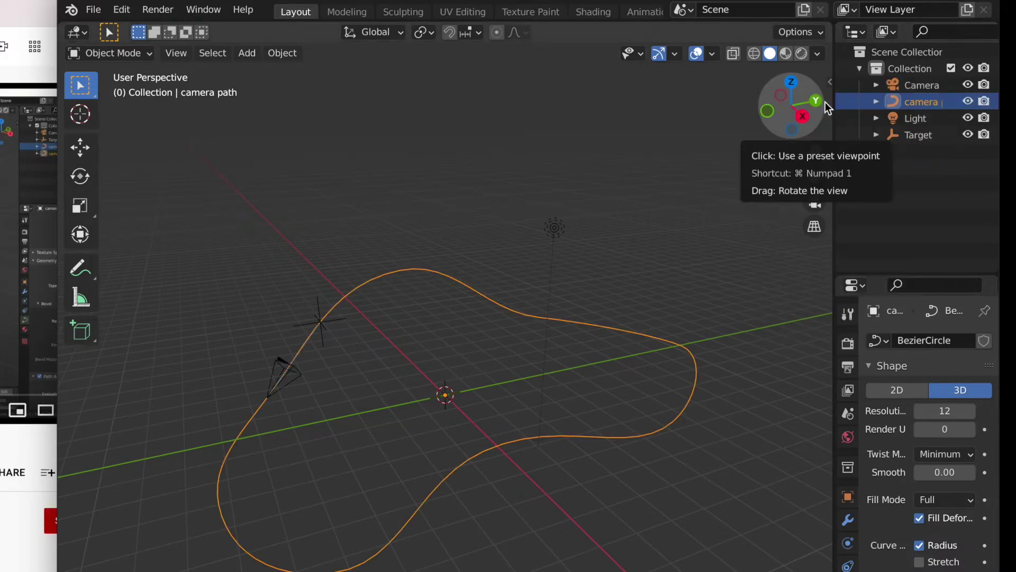
{"action": "left_click", "coordinate": [847, 137], "text": "ctrl"}
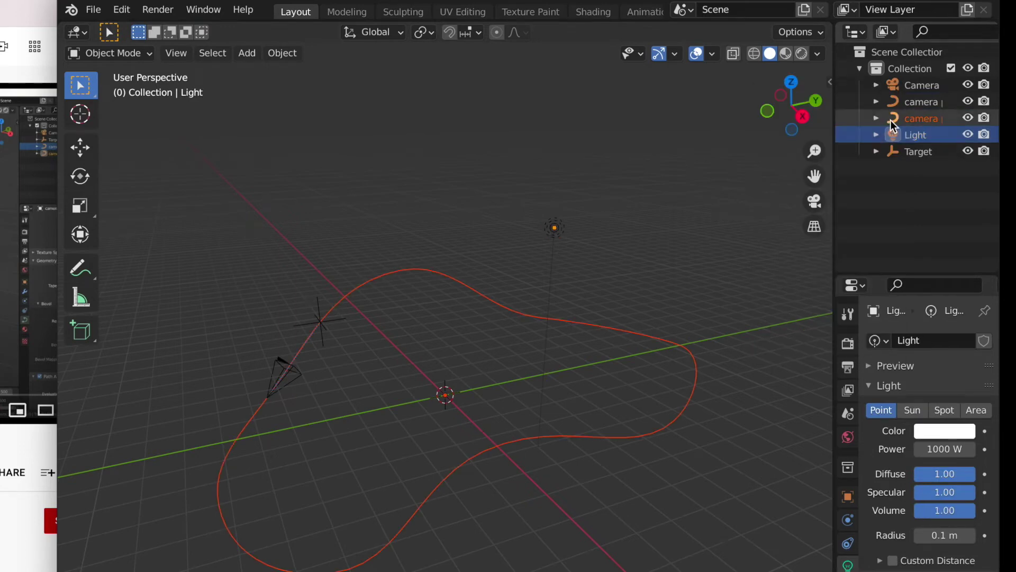
{"action": "left_click", "coordinate": [922, 118]}
{"action": "double_click", "coordinate": [922, 117]}
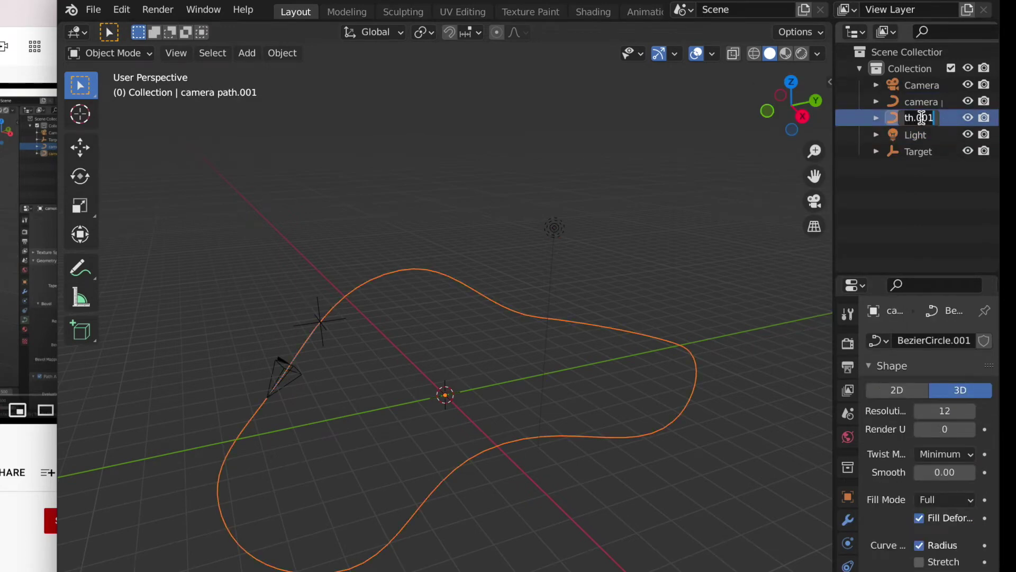
{"action": "type", "text": "T"}
{"action": "type", "text": "unnel"}
Confirm the 'Tunnel' name and give it a 0.56 m bevel depth, forming a thick tube.
{"action": "key", "text": "Return"}
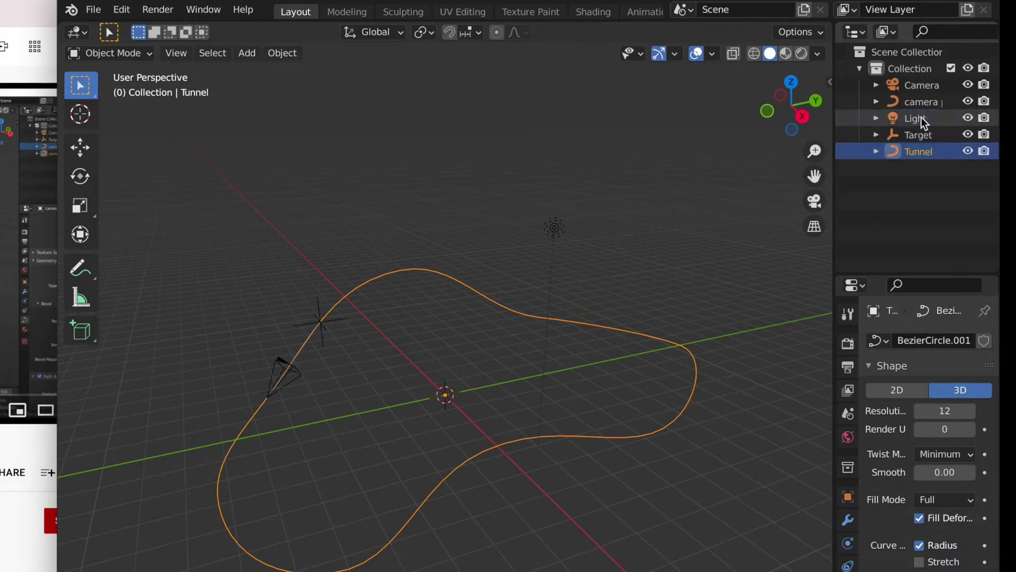
{"action": "scroll", "coordinate": [889, 455], "scroll_direction": "down", "scroll_amount": 8}
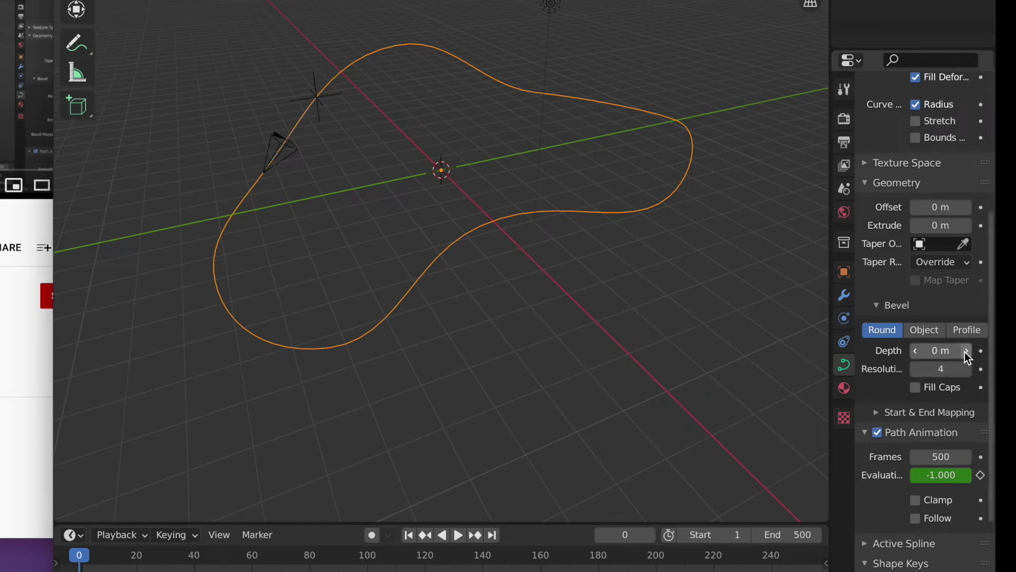
{"action": "left_click_drag", "start_coordinate": [941, 350], "coordinate": [965, 353]}
{"action": "scroll", "coordinate": [965, 353], "scroll_direction": "down", "scroll_amount": 2}
{"action": "scroll", "coordinate": [964, 352], "scroll_direction": "up", "scroll_amount": 2}
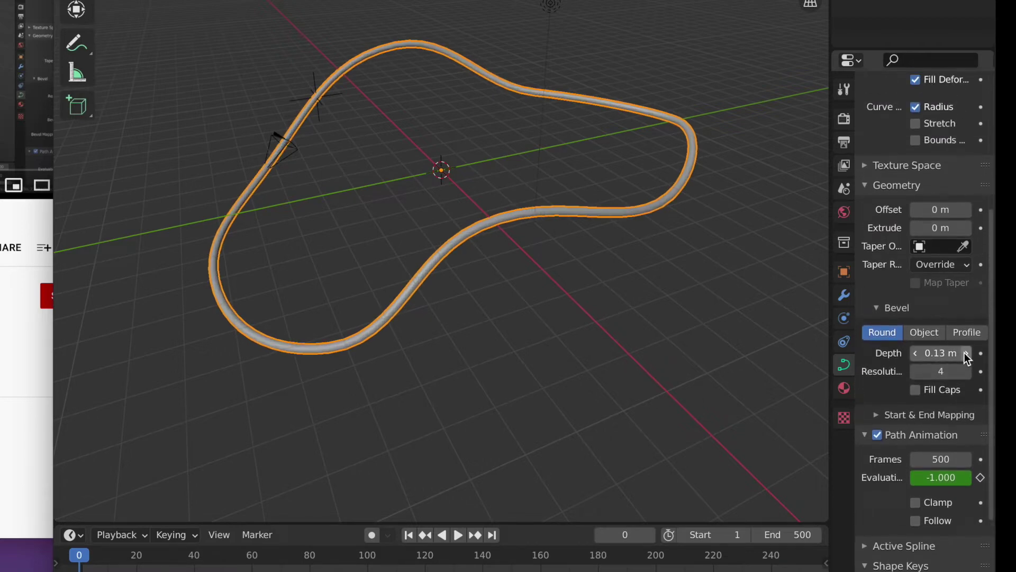
{"action": "left_click", "coordinate": [947, 354]}
{"action": "mouse_move", "coordinate": [946, 353]}
{"action": "left_mouse_down"}
{"action": "mouse_move", "coordinate": [927, 354]}
{"action": "mouse_move", "coordinate": [969, 353]}
{"action": "mouse_move", "coordinate": [943, 354]}
{"action": "left_mouse_up"}
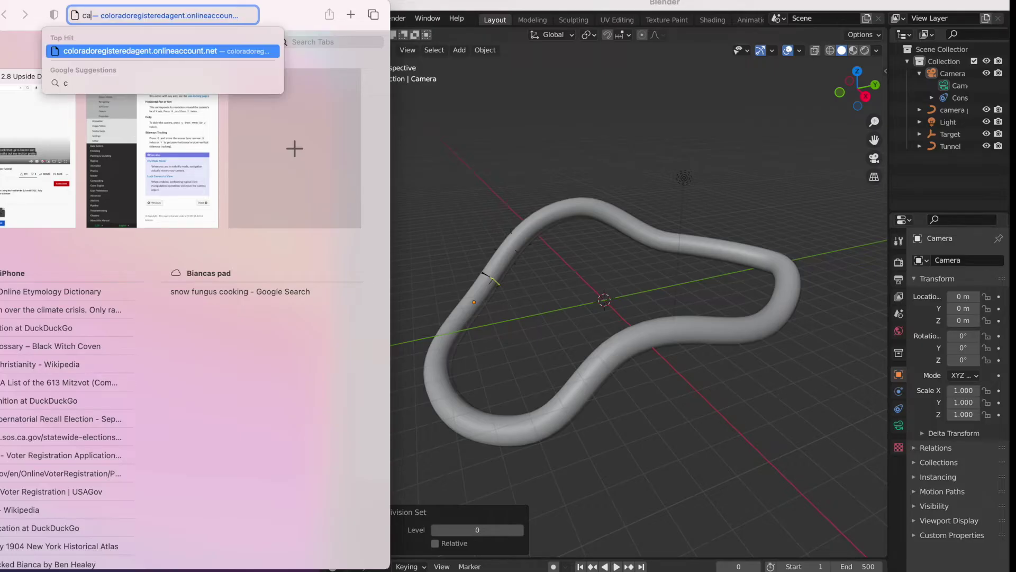
Search Safari for 'camera view blender without numb'.
{"action": "type", "text": "camer"}
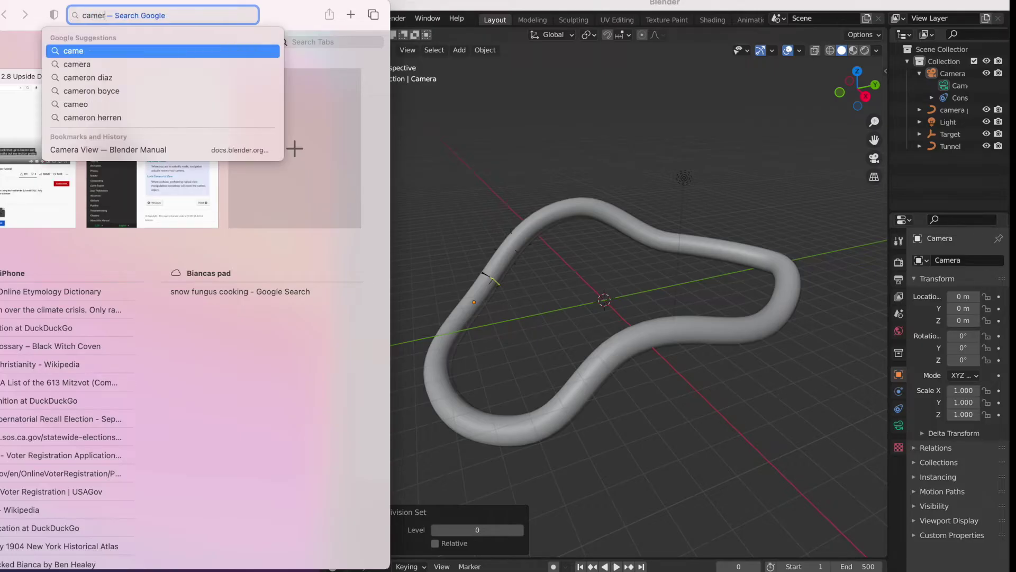
{"action": "type", "text": "a view bl"}
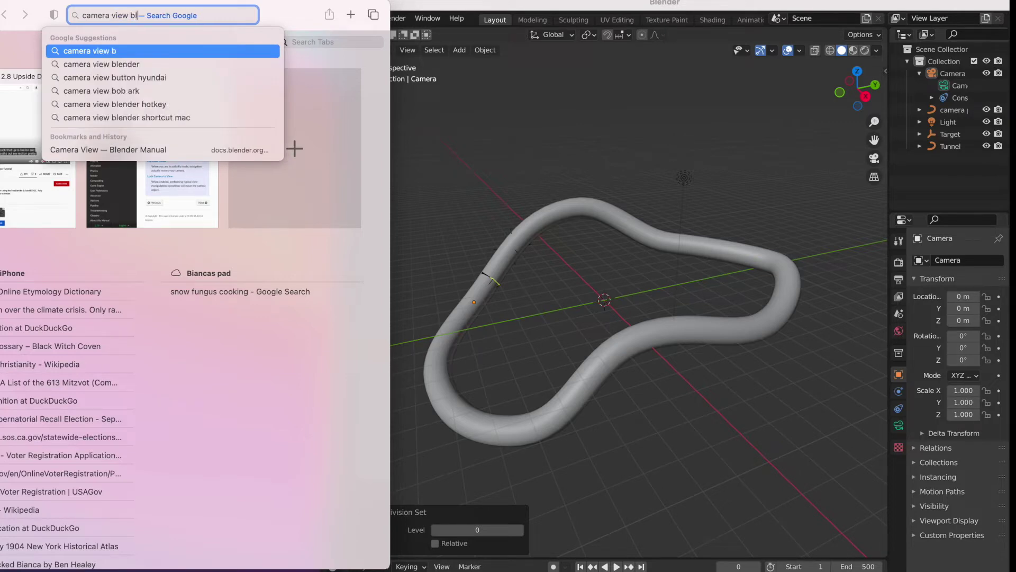
{"action": "type", "text": "ender without "}
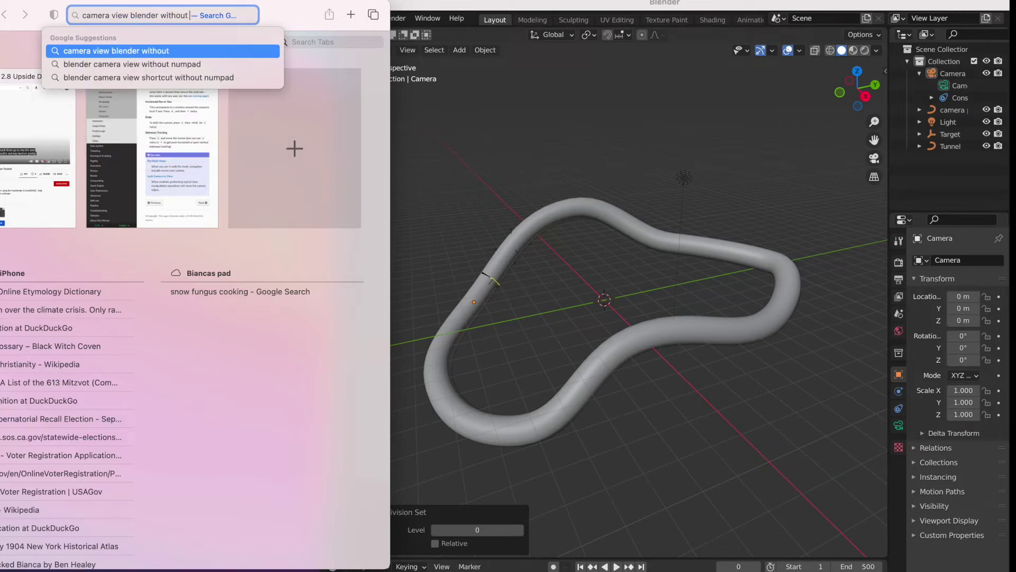
{"action": "type", "text": "numbpad"}
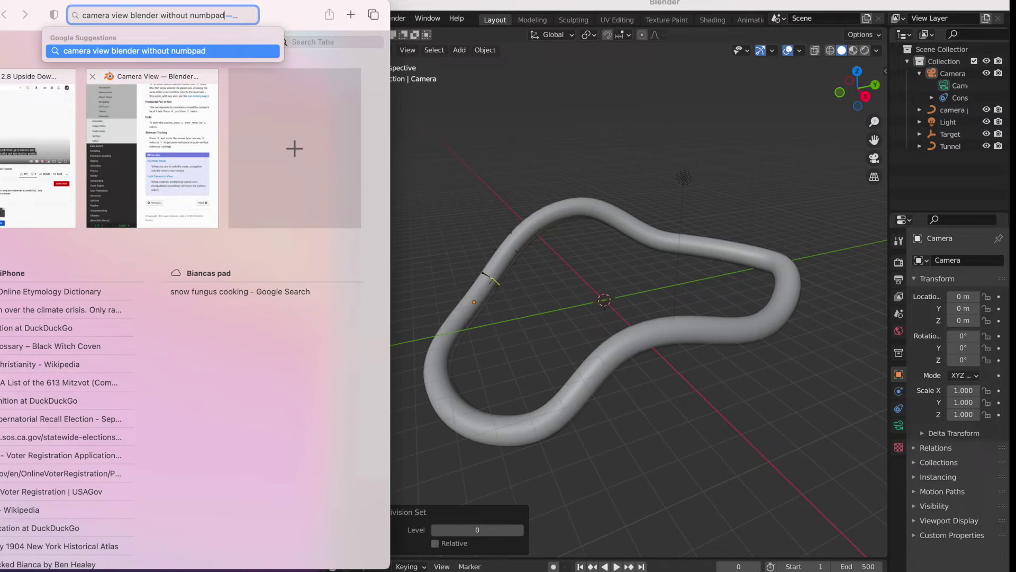
{"action": "key", "text": "Return"}
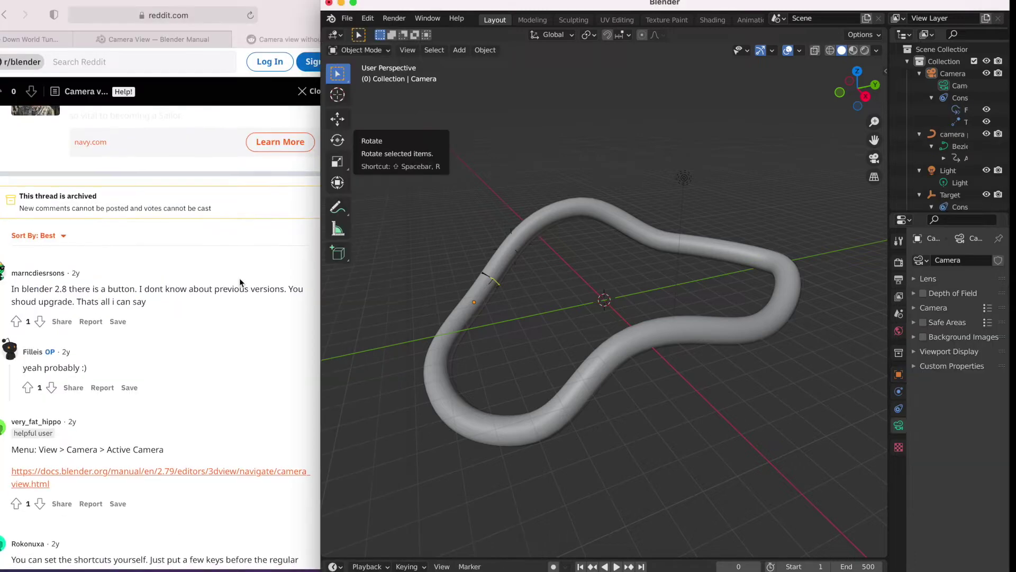
View through the active camera and play the animation inside the tunnel.
{"action": "left_click", "coordinate": [408, 51]}
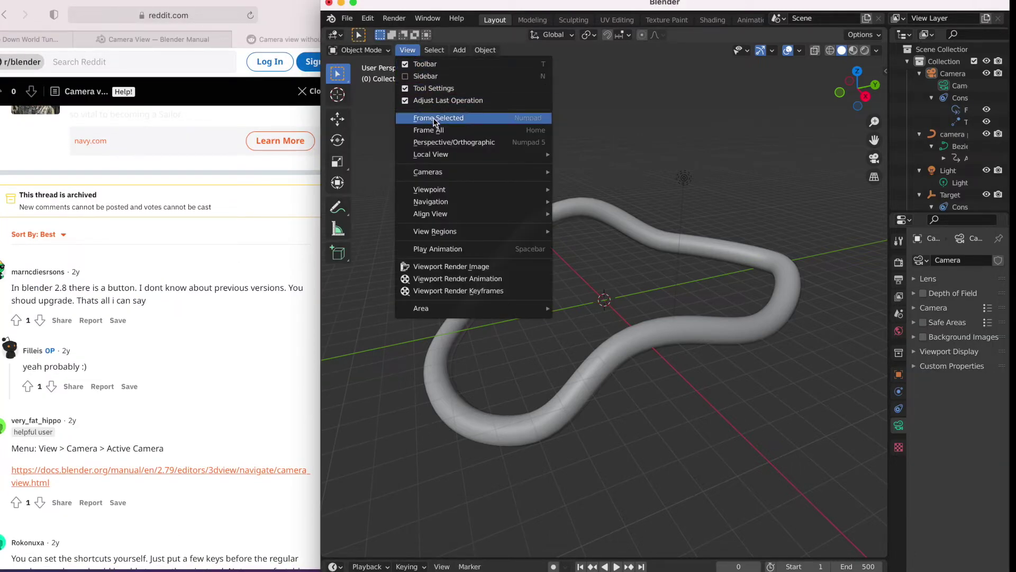
{"action": "mouse_move", "coordinate": [454, 173]}
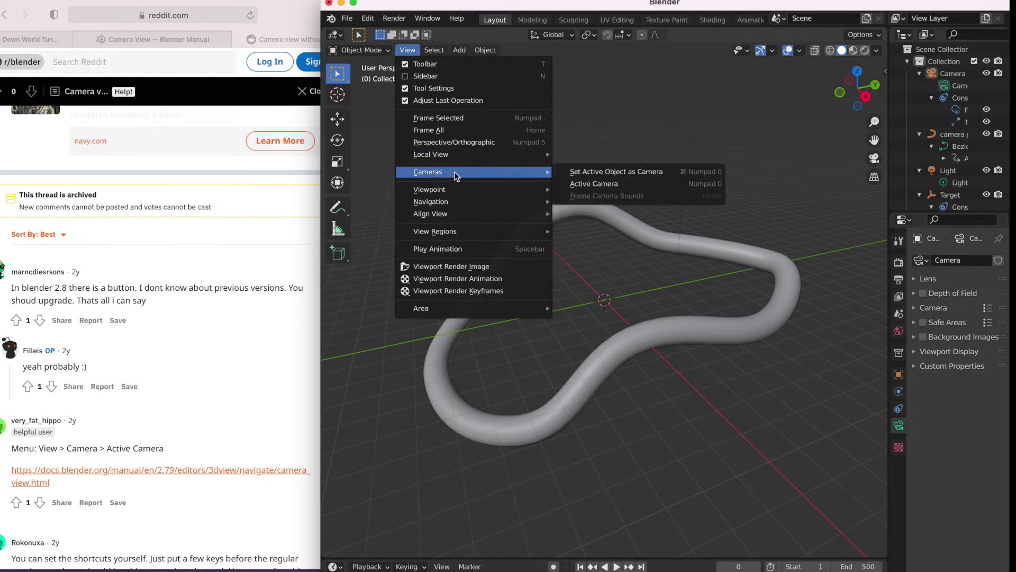
{"action": "left_click", "coordinate": [601, 185]}
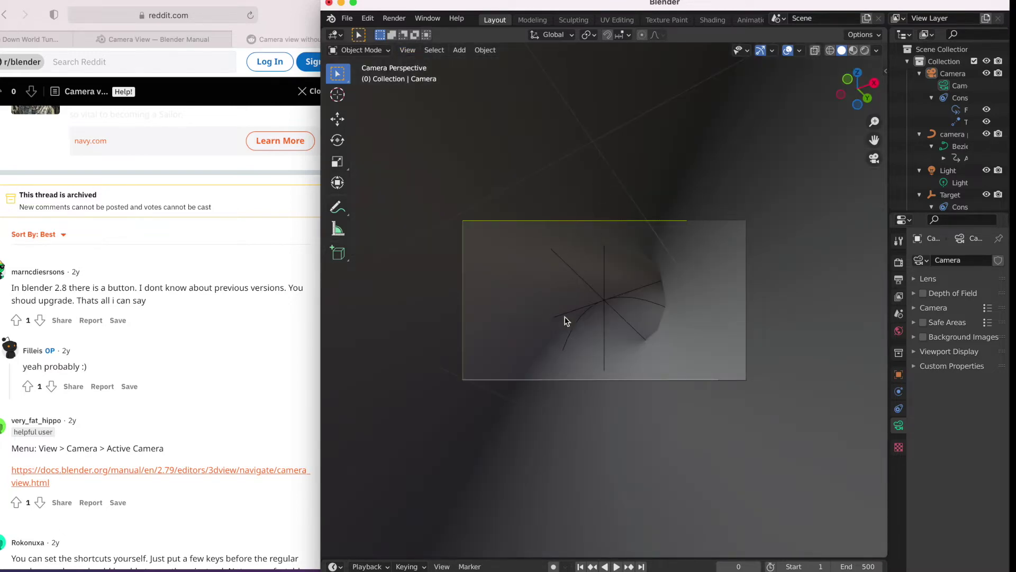
{"action": "key", "text": "space"}
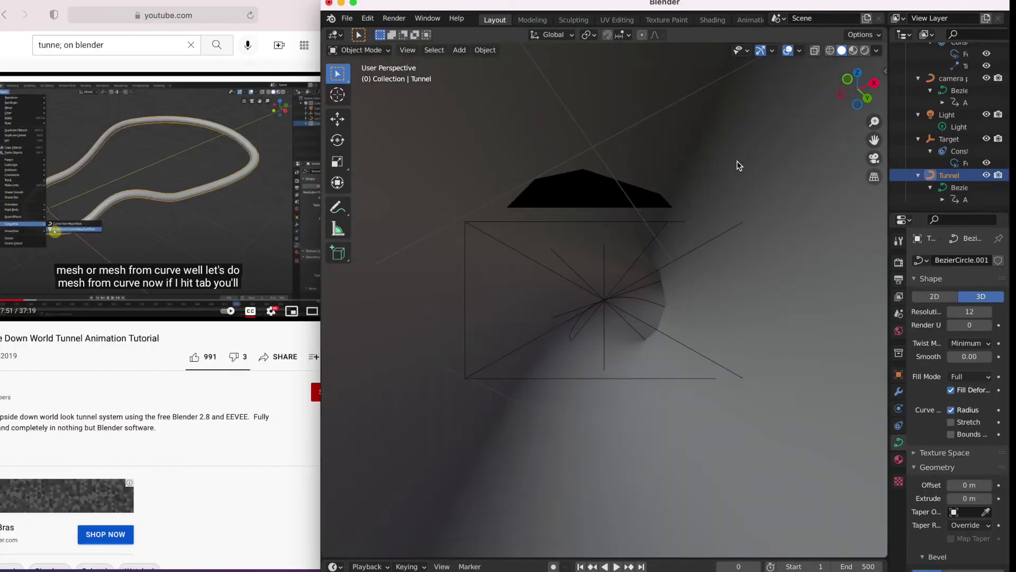
{"action": "scroll", "coordinate": [739, 166], "scroll_direction": "down", "scroll_amount": 8}
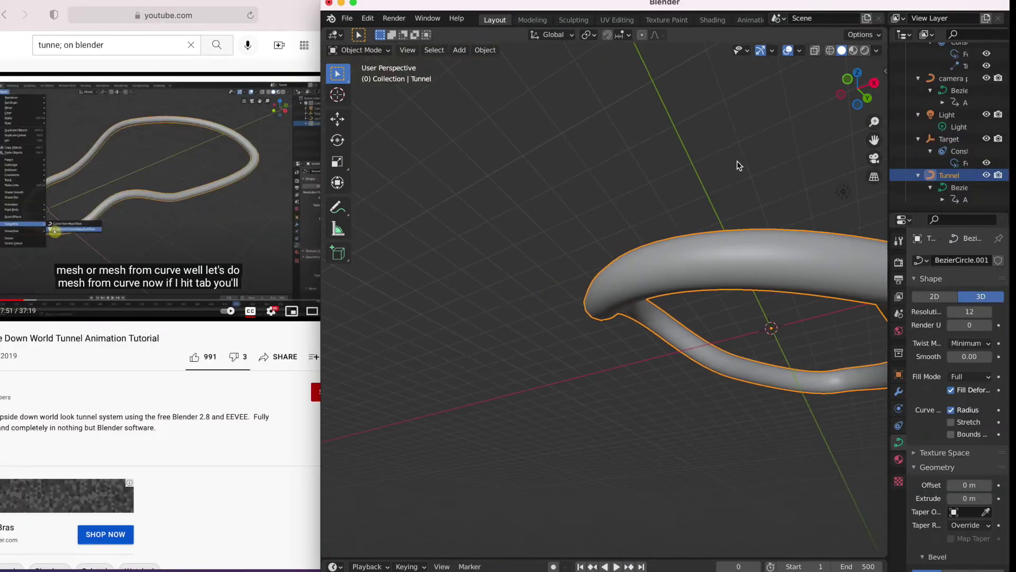
Select the Tunnel object in the Outliner.
{"action": "scroll", "coordinate": [739, 166], "scroll_direction": "up", "scroll_amount": 5}
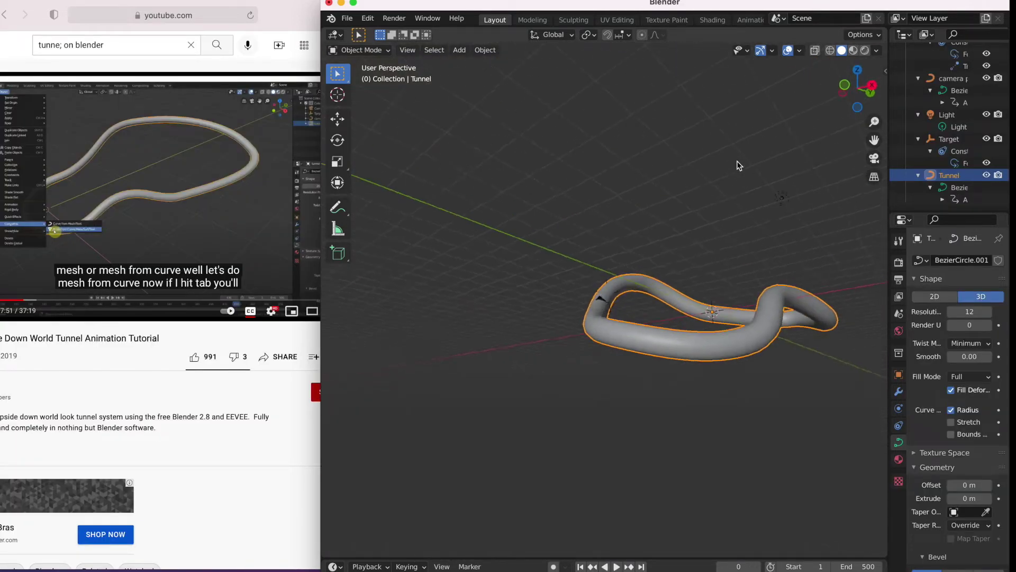
{"action": "left_click", "coordinate": [841, 224]}
{"action": "scroll", "coordinate": [841, 235], "scroll_direction": "down", "scroll_amount": 2}
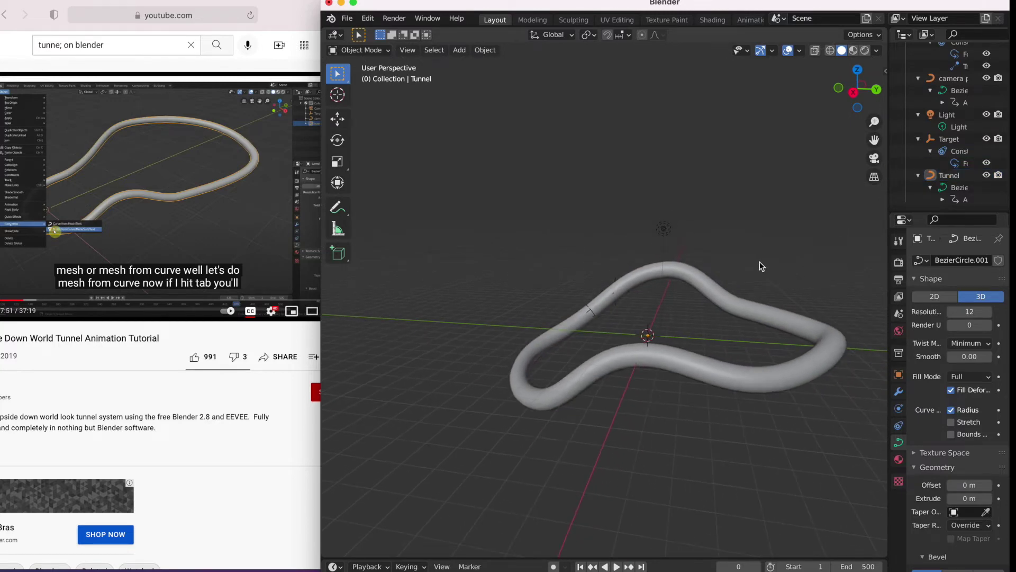
{"action": "left_click", "coordinate": [918, 175]}
{"action": "left_click", "coordinate": [924, 164]}
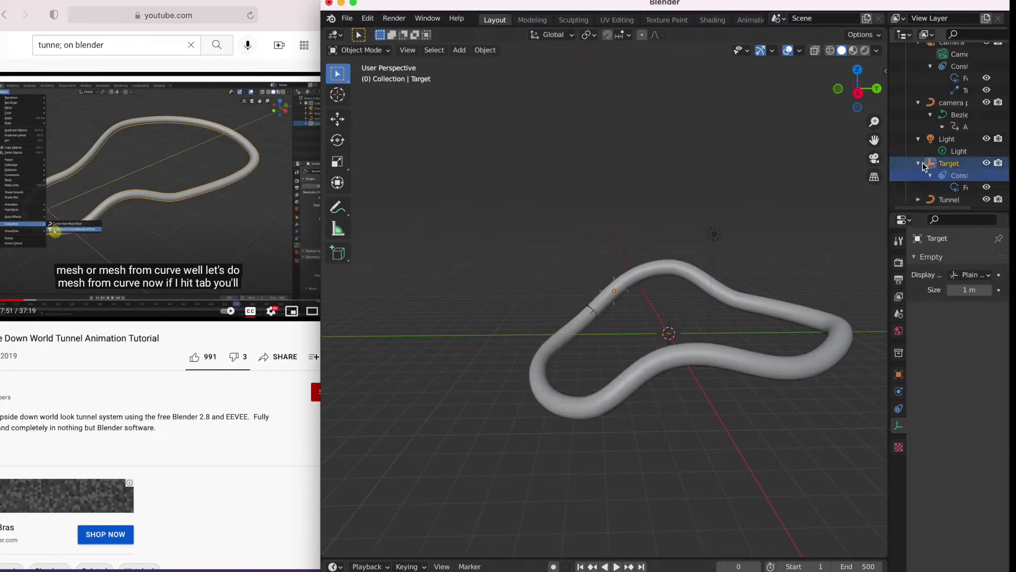
{"action": "left_click", "coordinate": [932, 205]}
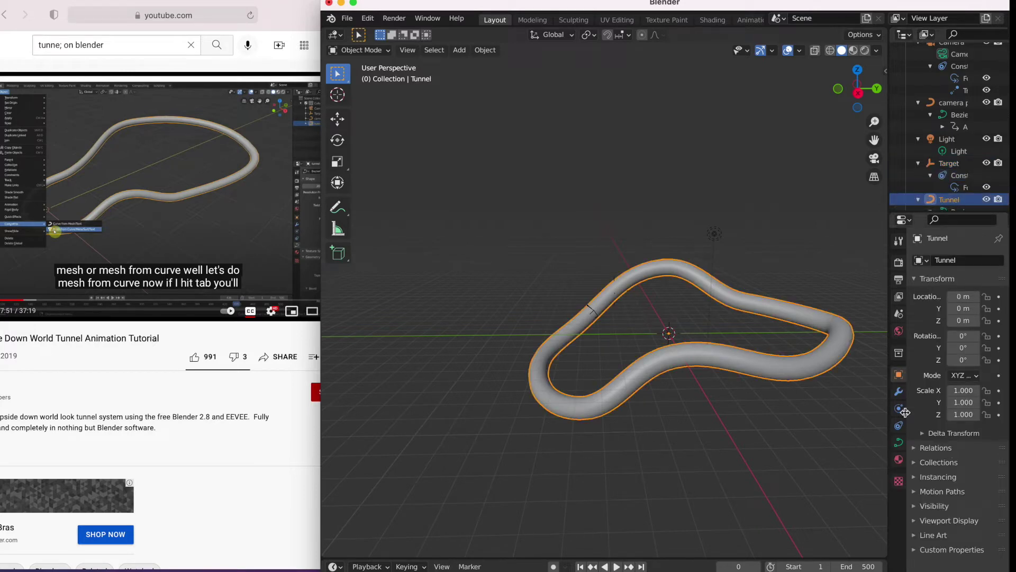
Convert Tunnel to a mesh, enter Edit Mode, and show the Modifier Properties.
{"action": "left_click", "coordinate": [492, 50]}
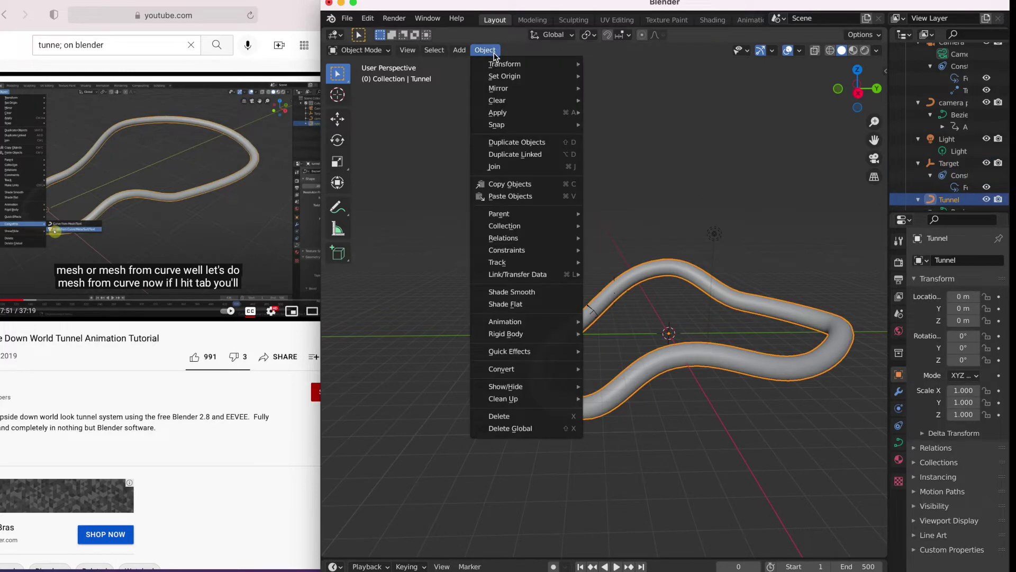
{"action": "mouse_move", "coordinate": [545, 369]}
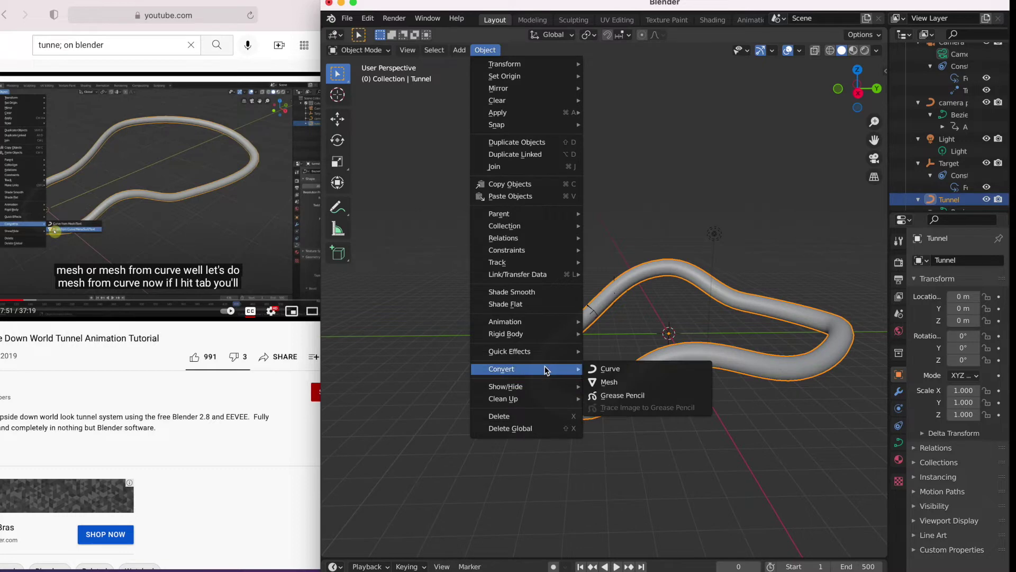
{"action": "left_click", "coordinate": [670, 382]}
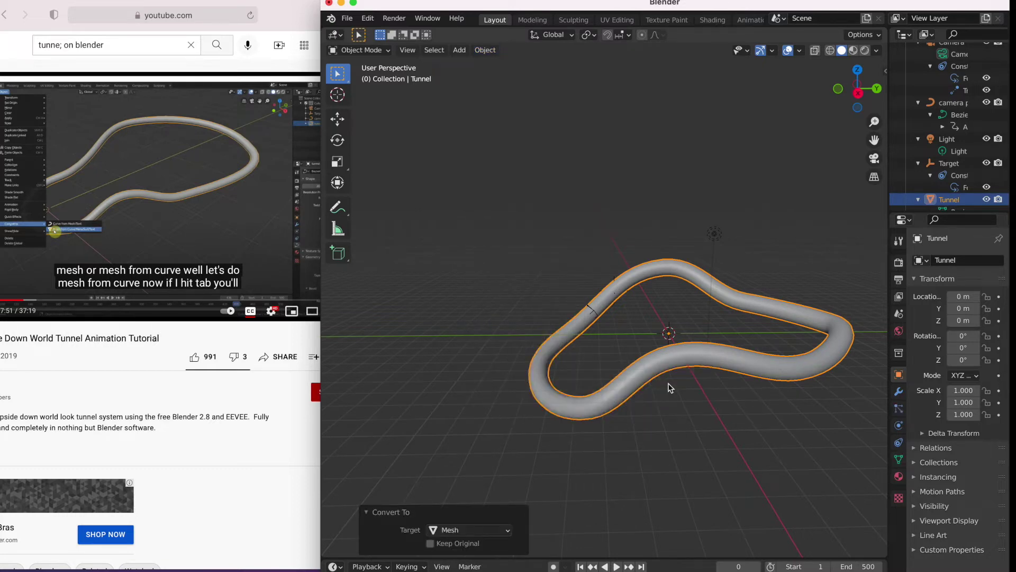
{"action": "key", "text": "Tab"}
{"action": "left_click", "coordinate": [919, 199]}
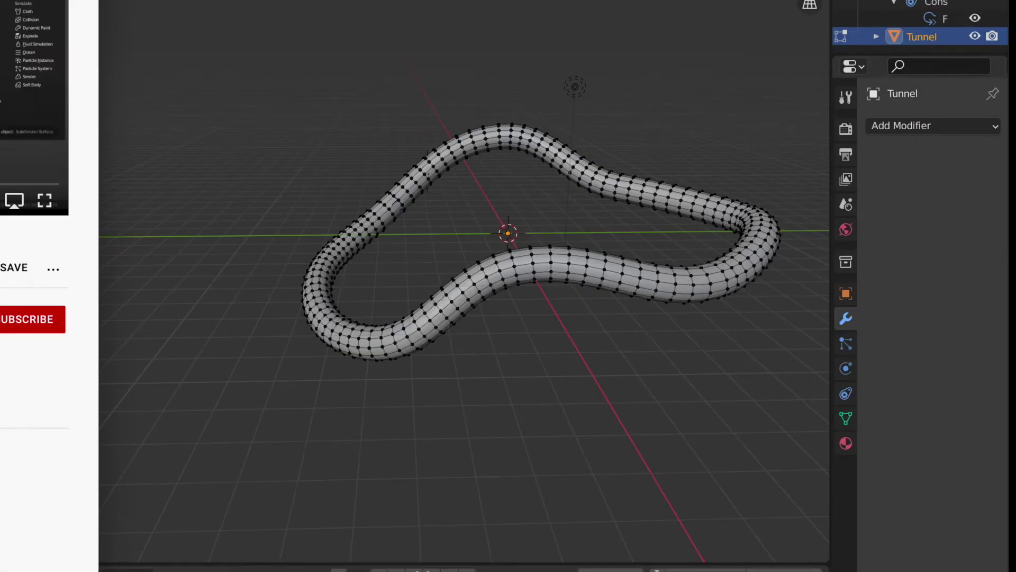
Add a Subdivision Surface modifier with render level 3 and viewport level 4.
{"action": "left_click", "coordinate": [909, 125]}
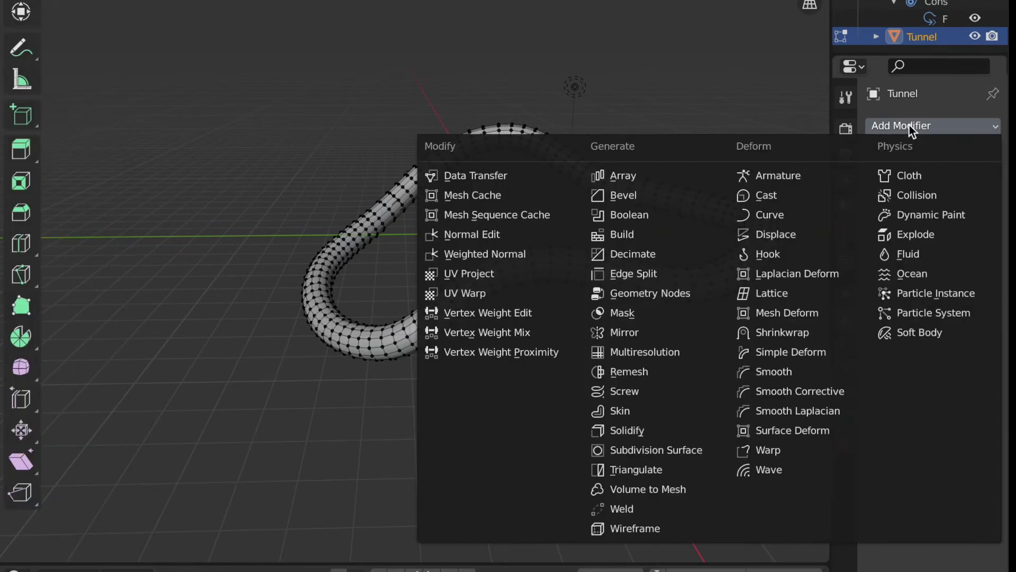
{"action": "left_click", "coordinate": [709, 458]}
{"action": "left_click", "coordinate": [955, 224]}
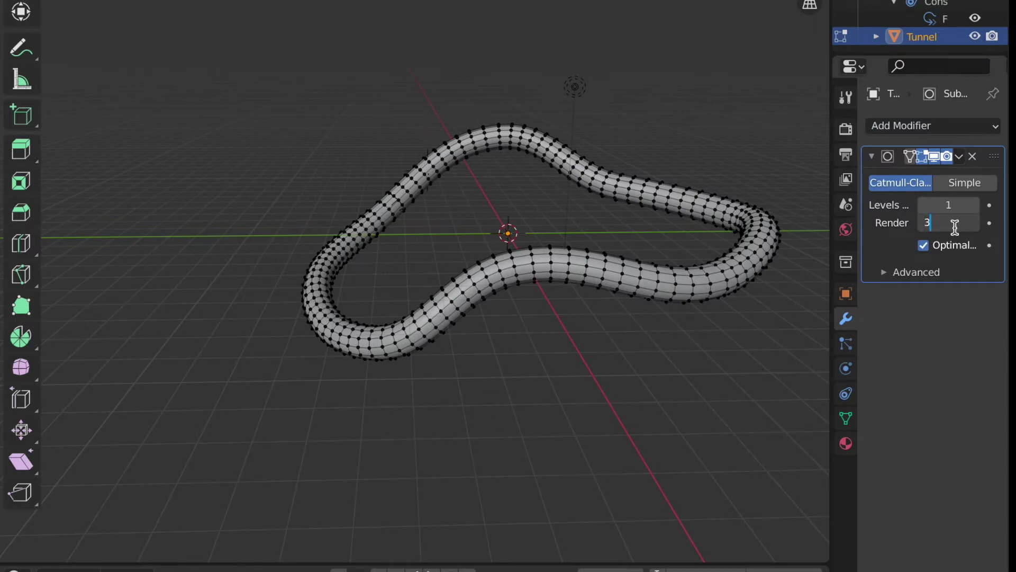
{"action": "key", "text": "Return"}
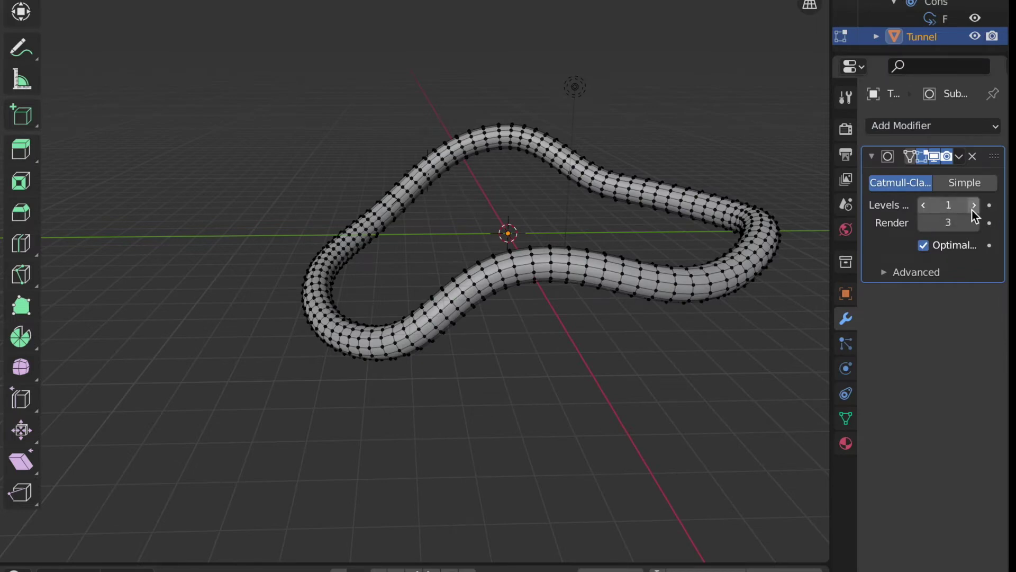
{"action": "left_click", "coordinate": [974, 206]}
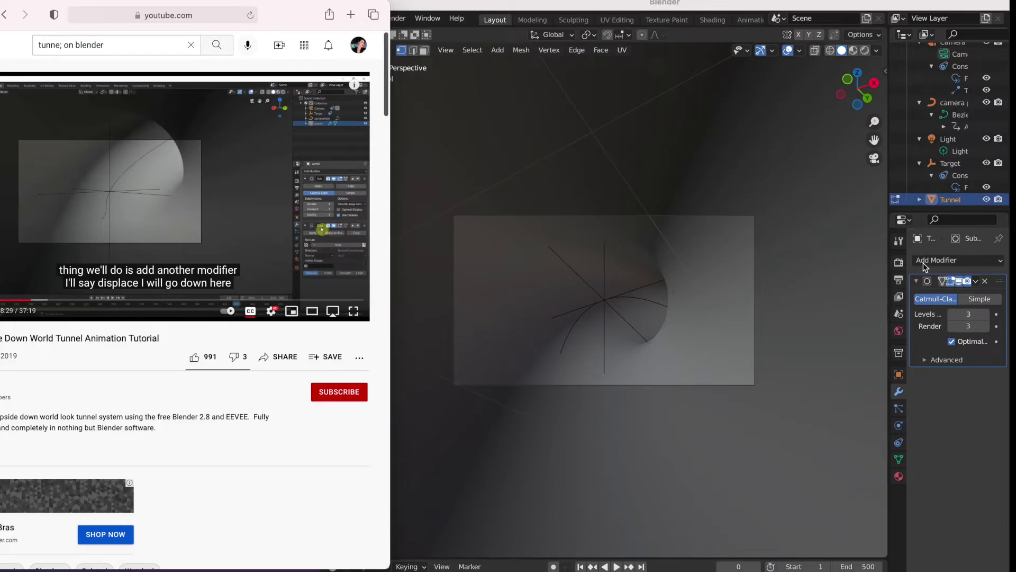
{"action": "left_click", "coordinate": [925, 264]}
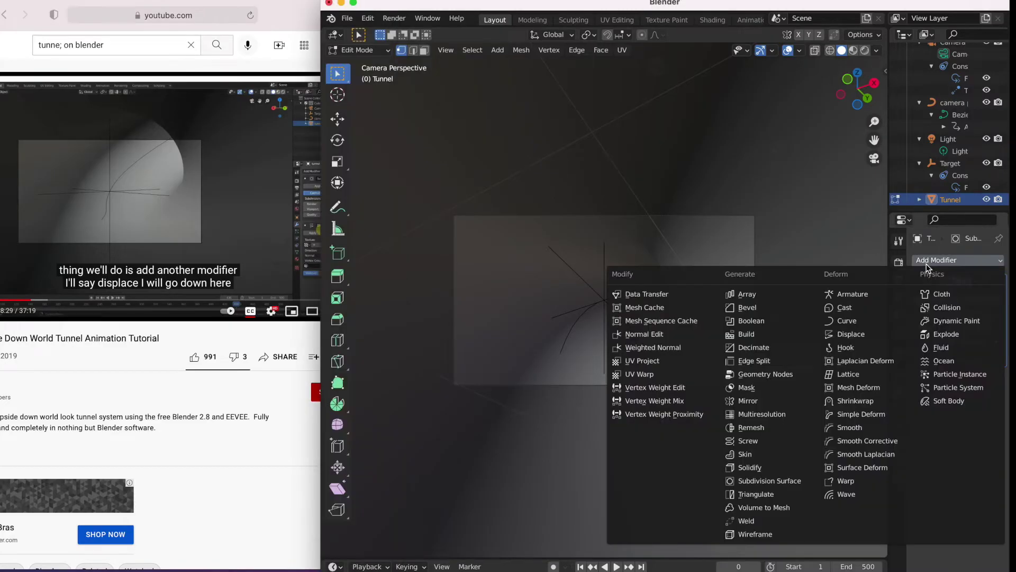
Add a Displace modifier with a new texture of type Magic, then play the animation.
{"action": "left_click", "coordinate": [863, 336]}
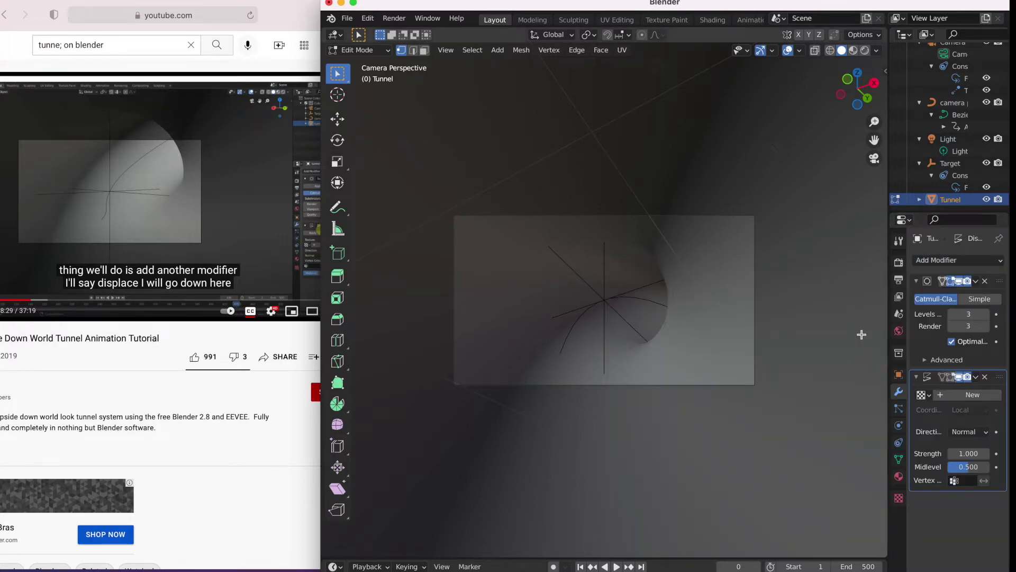
{"action": "left_click", "coordinate": [952, 396]}
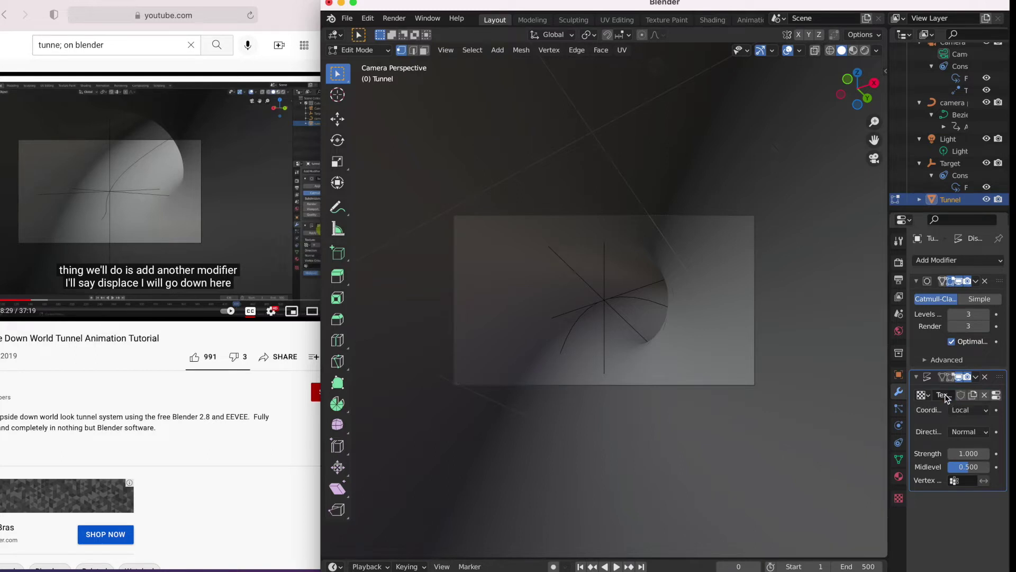
{"action": "left_click", "coordinate": [899, 498]}
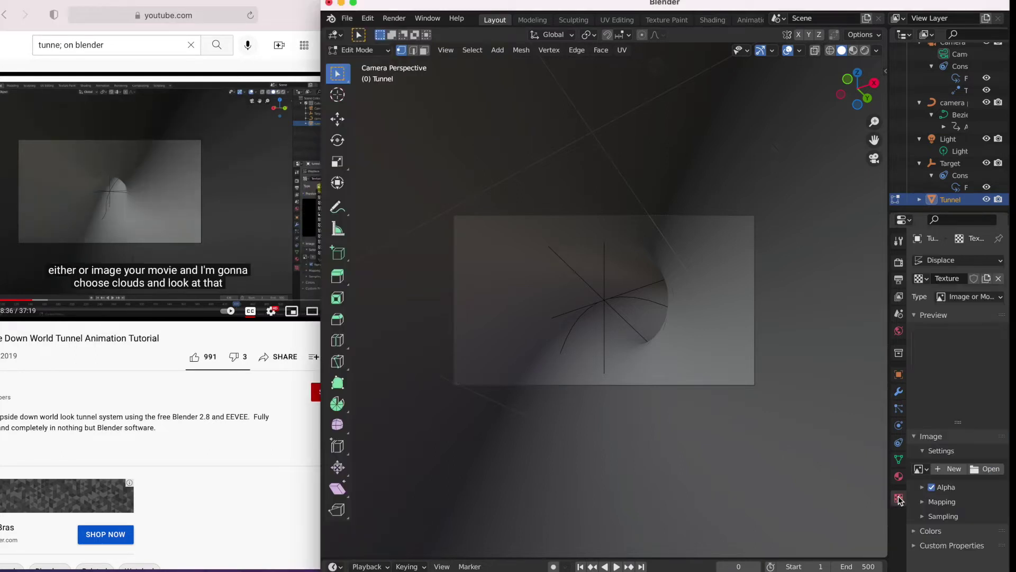
{"action": "left_click", "coordinate": [975, 297]}
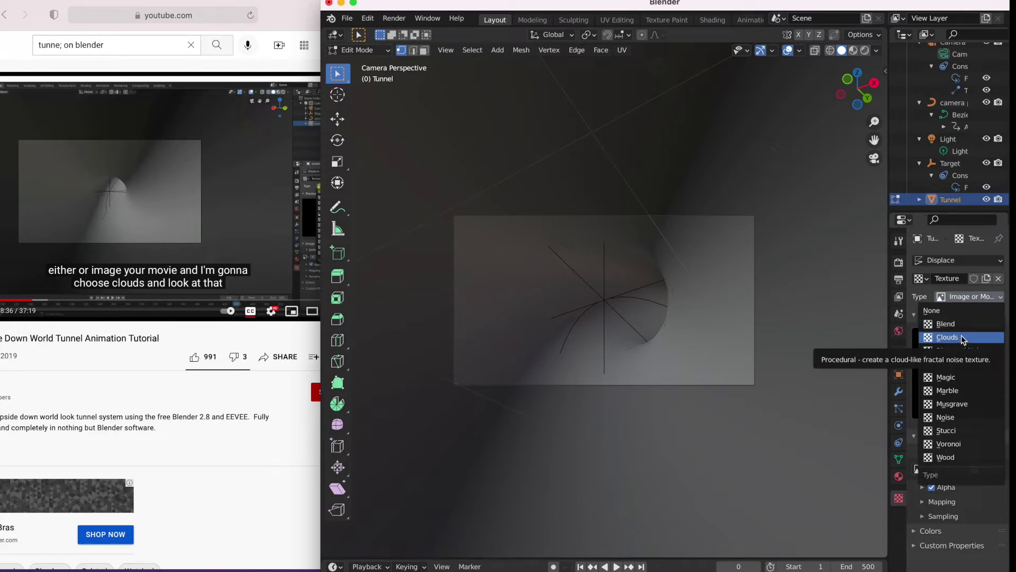
{"action": "left_click", "coordinate": [957, 379]}
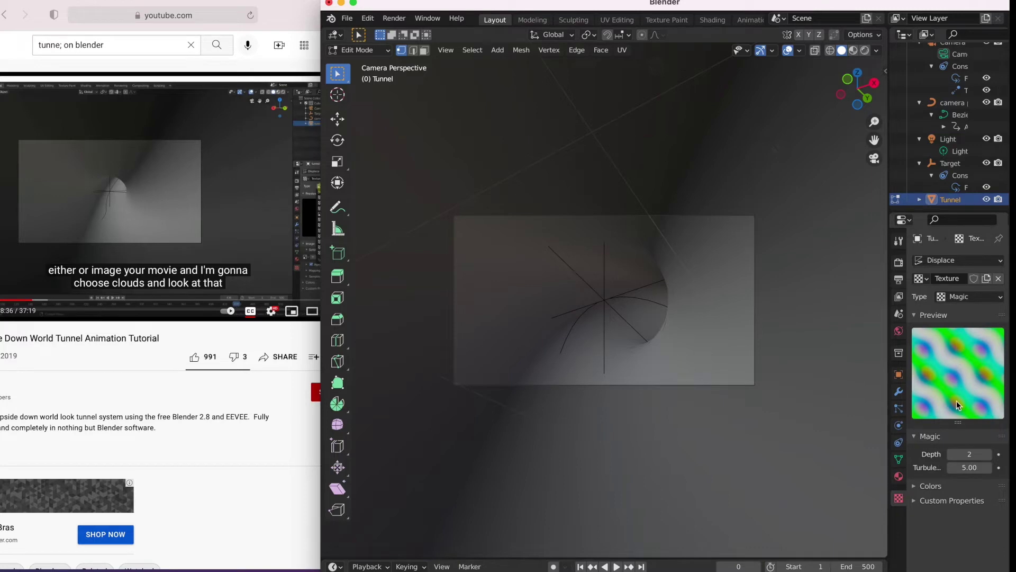
{"action": "key", "text": "space"}
Try the Clouds texture, switch to Object Mode, then return the texture to Magic.
{"action": "left_click", "coordinate": [971, 296]}
{"action": "left_click", "coordinate": [965, 337]}
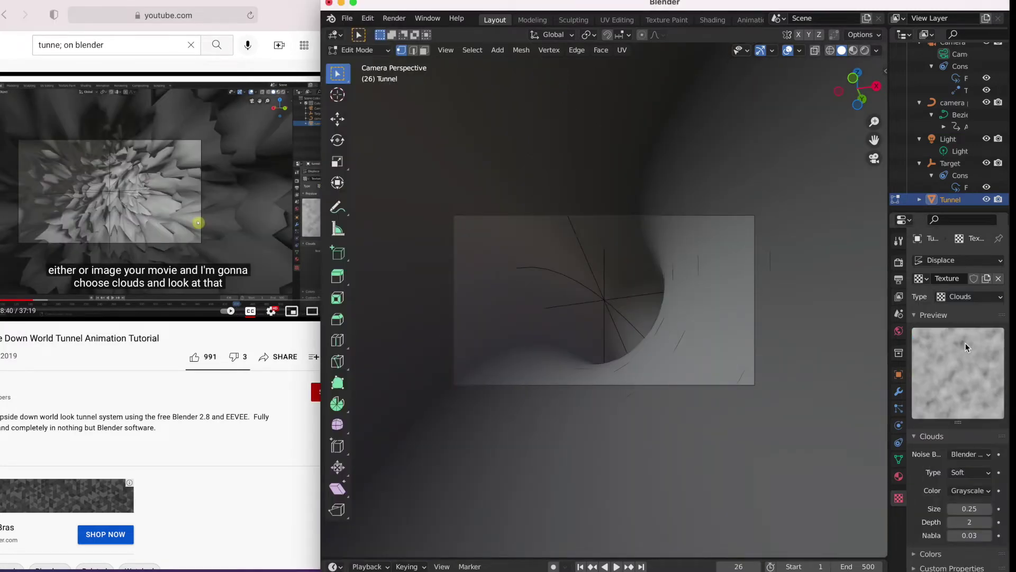
{"action": "left_click", "coordinate": [360, 49]}
{"action": "left_click", "coordinate": [389, 59]}
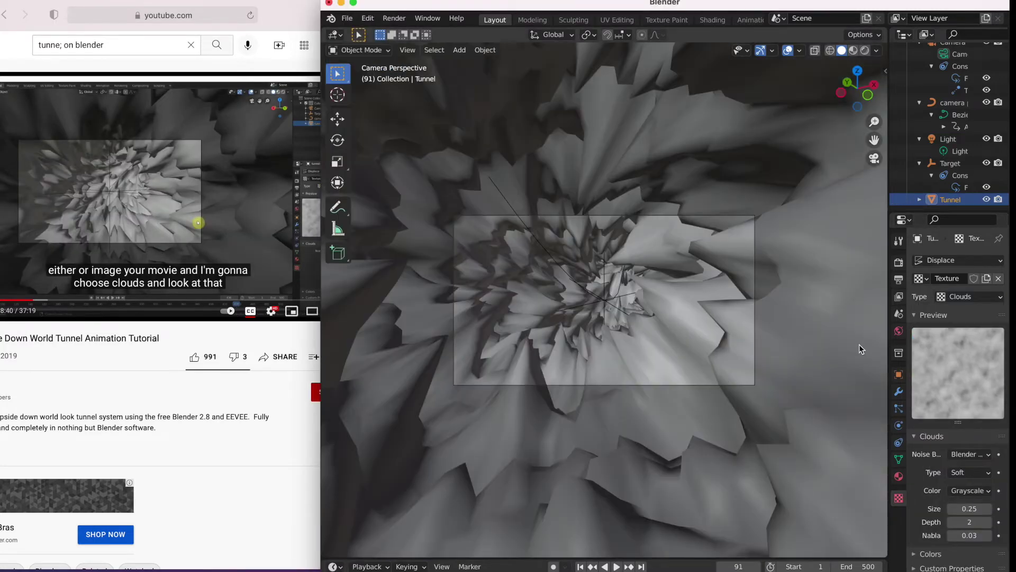
{"action": "left_click", "coordinate": [964, 297]}
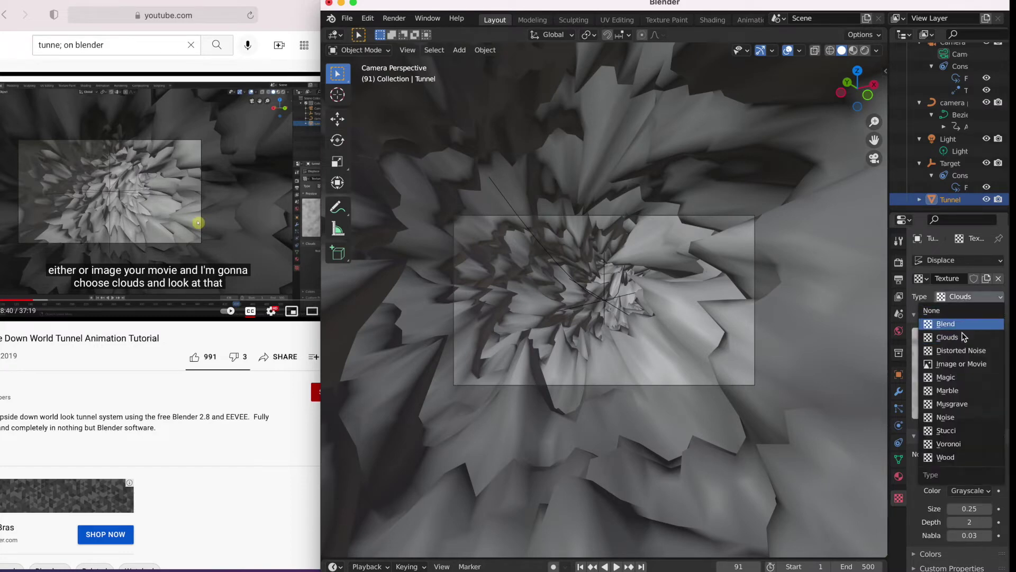
{"action": "left_click", "coordinate": [967, 376]}
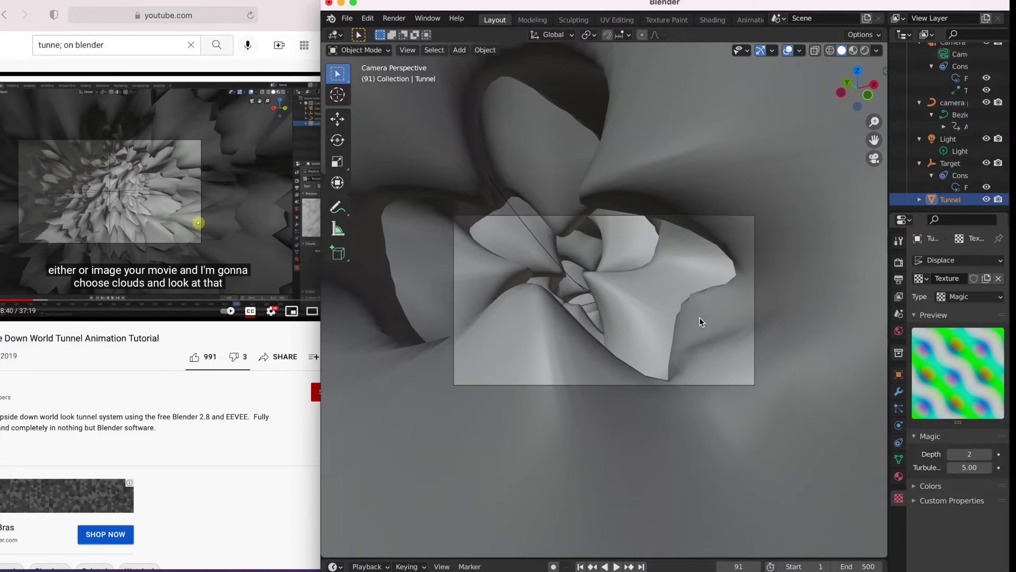
{"action": "middle_click_drag", "start_coordinate": [699, 316], "coordinate": [701, 321]}
{"action": "scroll", "coordinate": [699, 316], "scroll_direction": "down", "scroll_amount": 10}
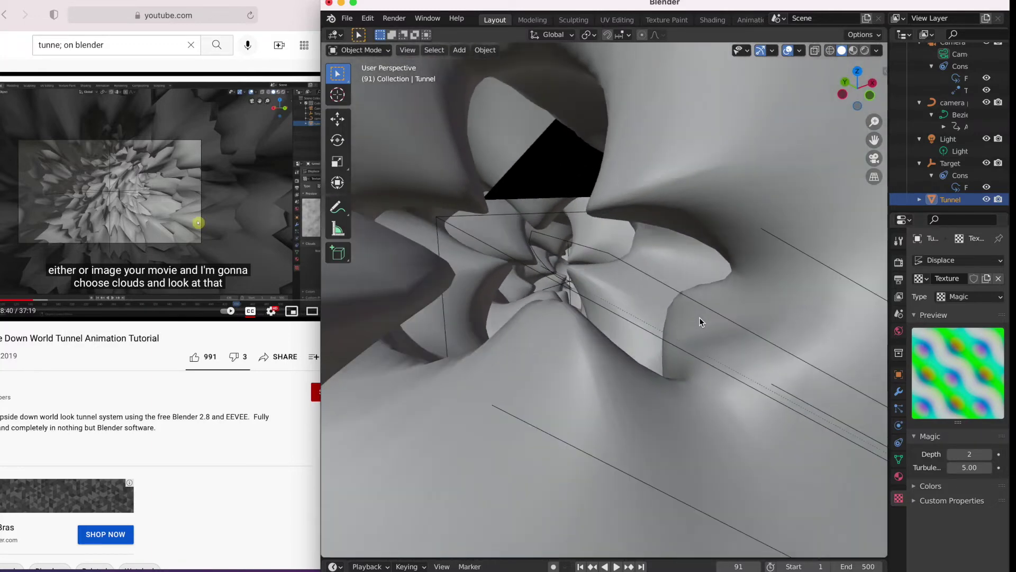
{"action": "scroll", "coordinate": [699, 316], "scroll_direction": "down", "scroll_amount": 3}
Try the Marble, Musgrave and Noise texture types on the displacement.
{"action": "left_click", "coordinate": [962, 297]}
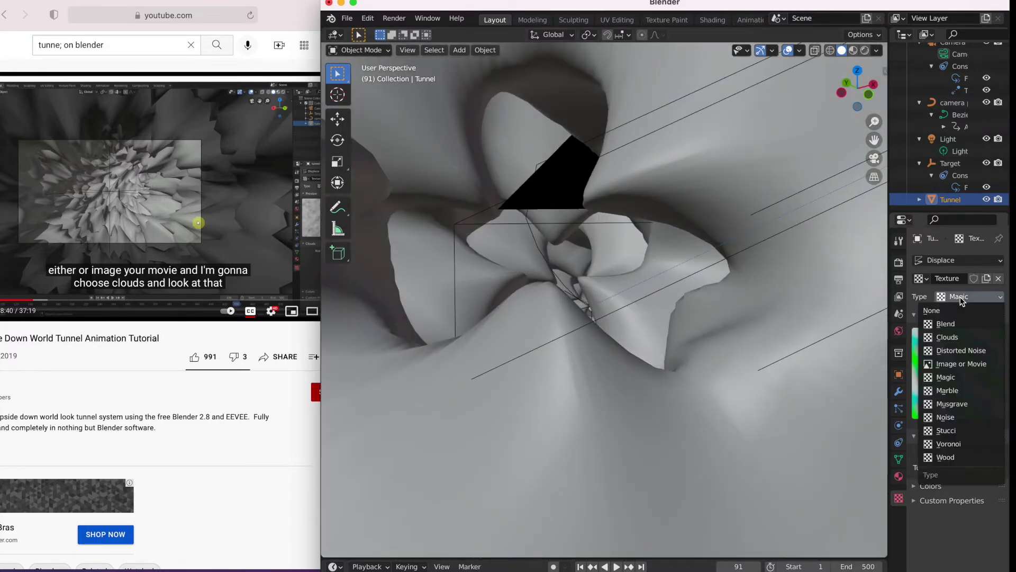
{"action": "left_click", "coordinate": [965, 390]}
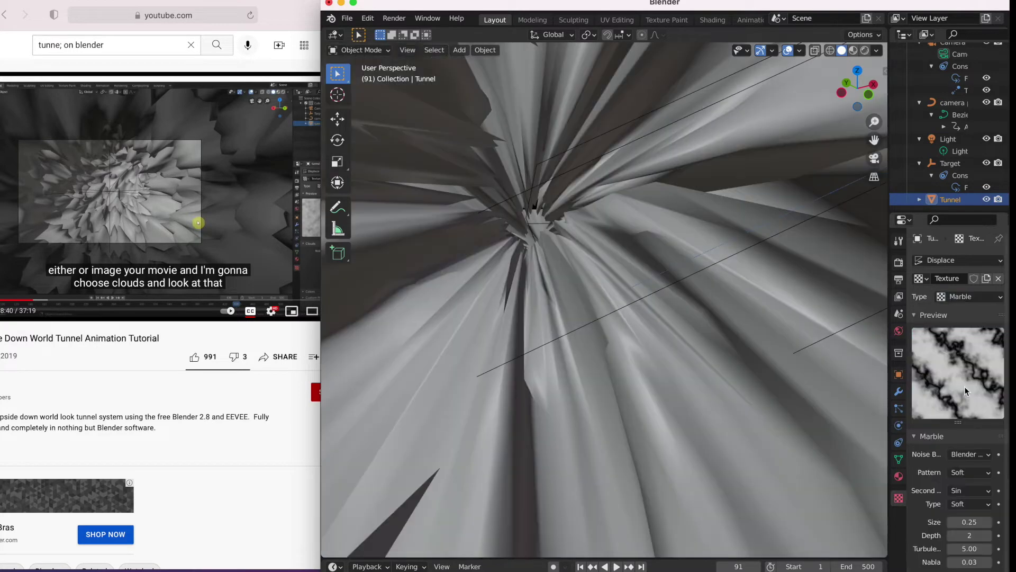
{"action": "left_click", "coordinate": [970, 296]}
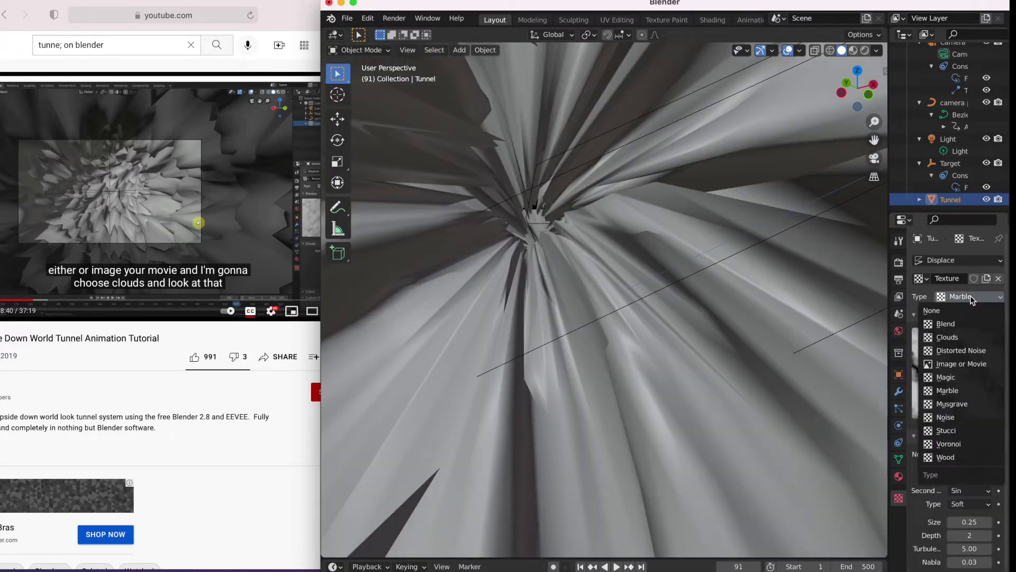
{"action": "left_click", "coordinate": [980, 404]}
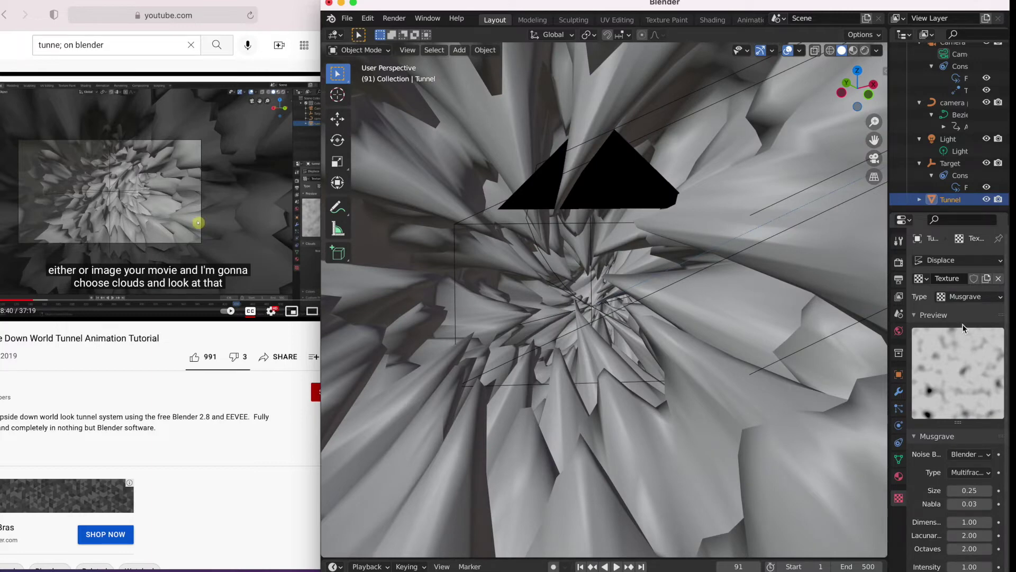
{"action": "left_click", "coordinate": [967, 299]}
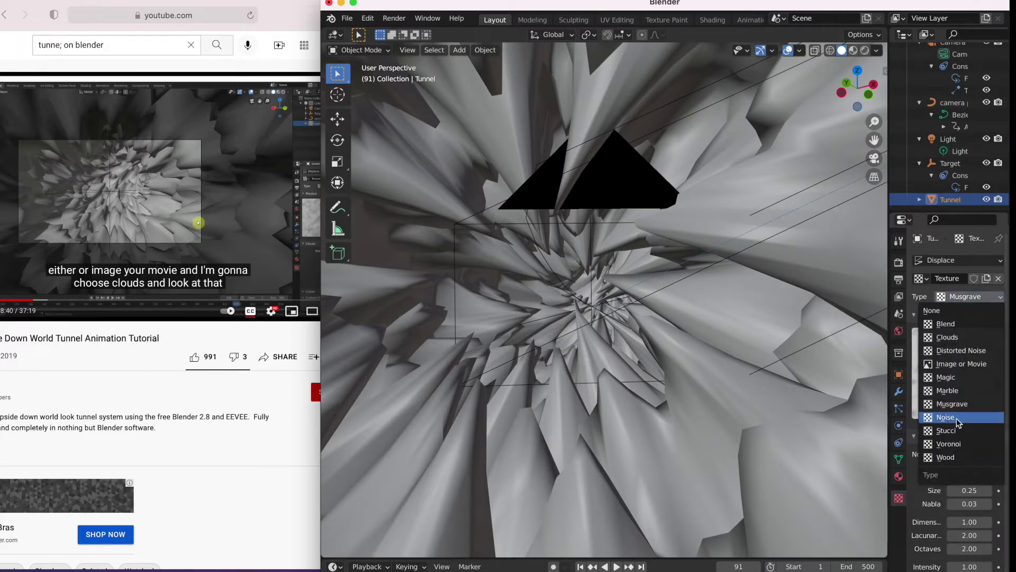
{"action": "left_click", "coordinate": [958, 422]}
Try the Stucci, Voronoi and Wood texture types on the displacement.
{"action": "left_click", "coordinate": [975, 297]}
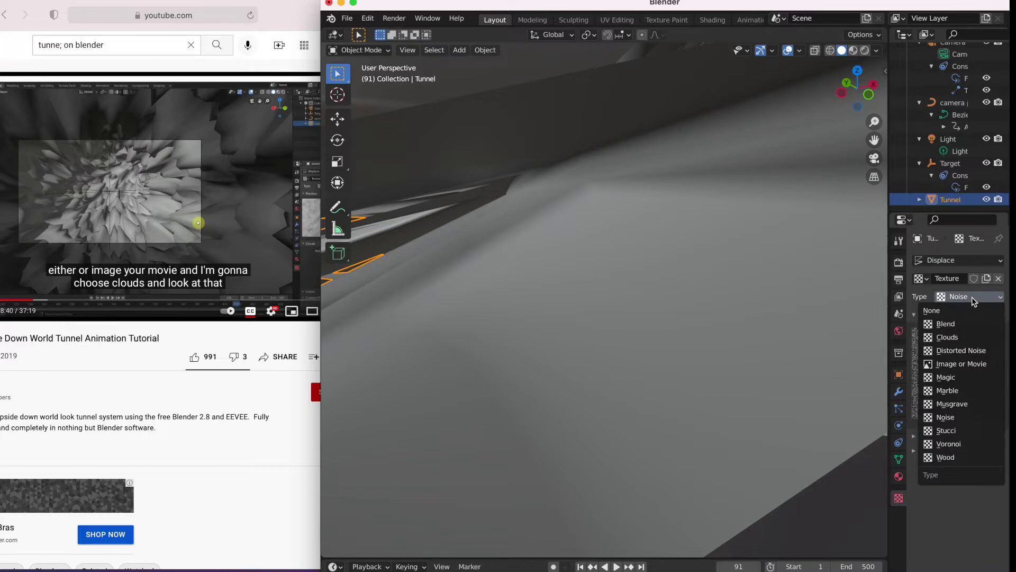
{"action": "left_click", "coordinate": [960, 432]}
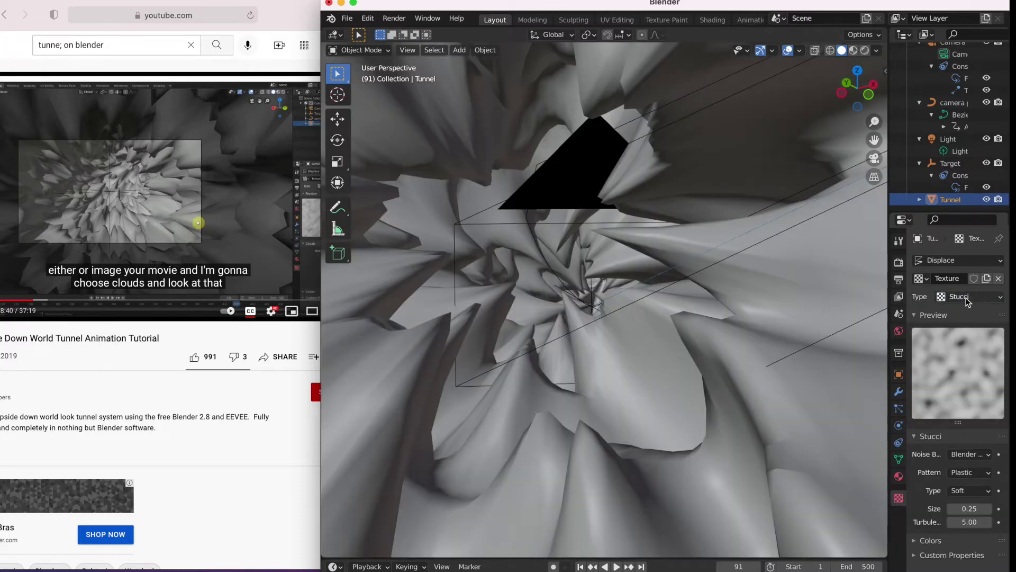
{"action": "left_click", "coordinate": [968, 298]}
{"action": "left_click", "coordinate": [964, 450]}
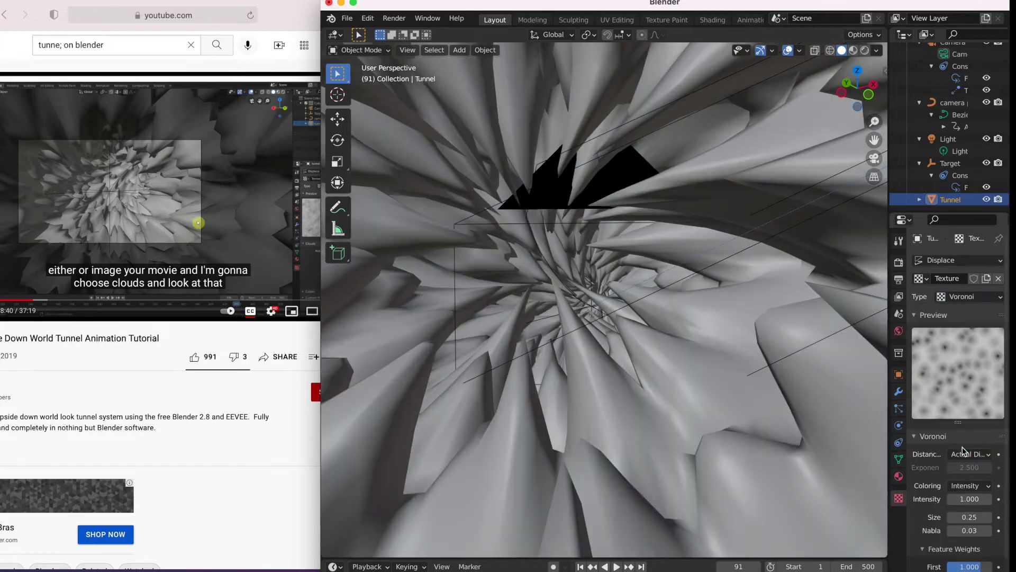
{"action": "left_click", "coordinate": [973, 298]}
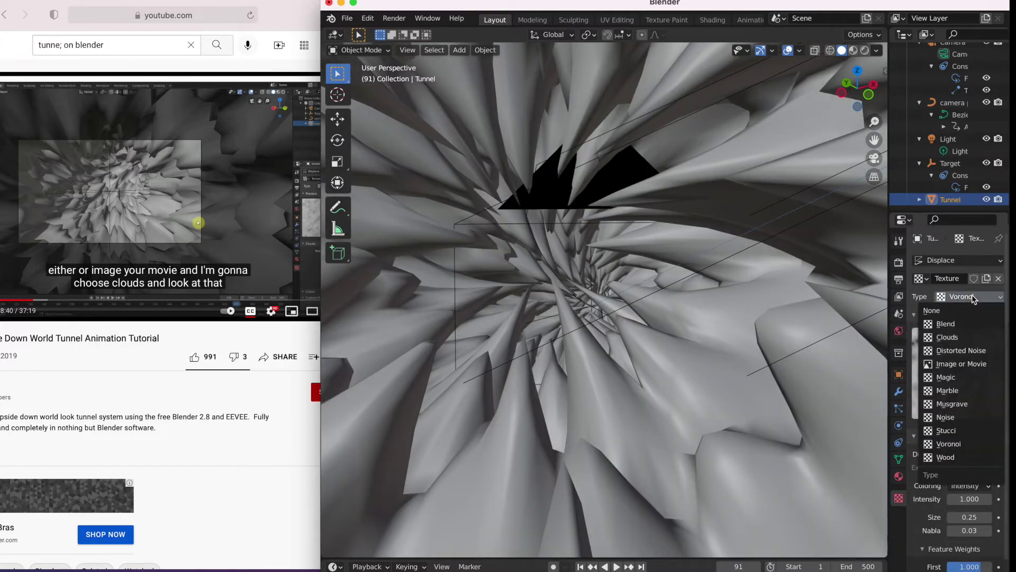
{"action": "left_click", "coordinate": [956, 458]}
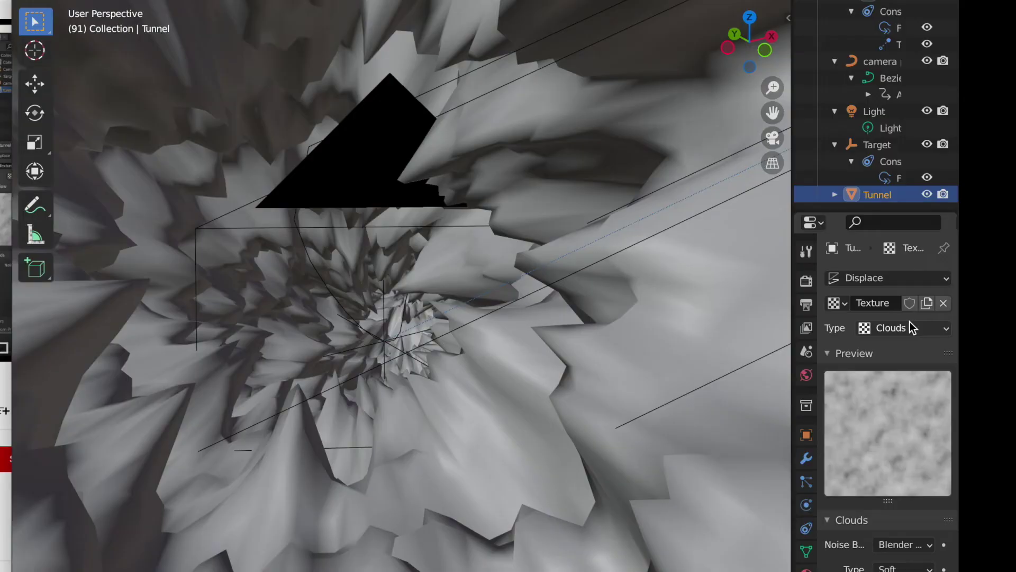
{"action": "left_click", "coordinate": [971, 296]}
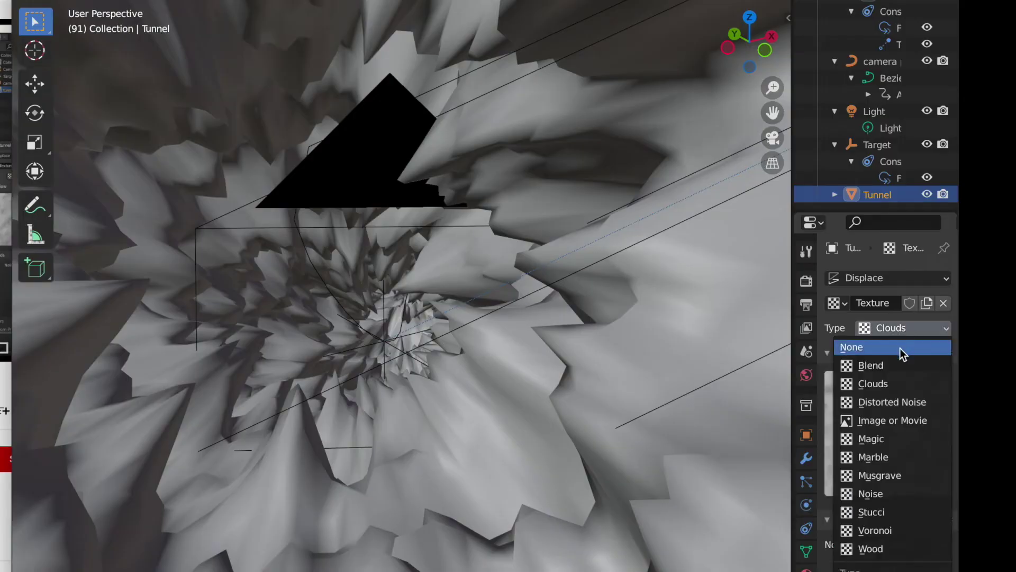
Switch the displacement texture back to Magic and lower its depth to 0.
{"action": "left_click", "coordinate": [895, 437]}
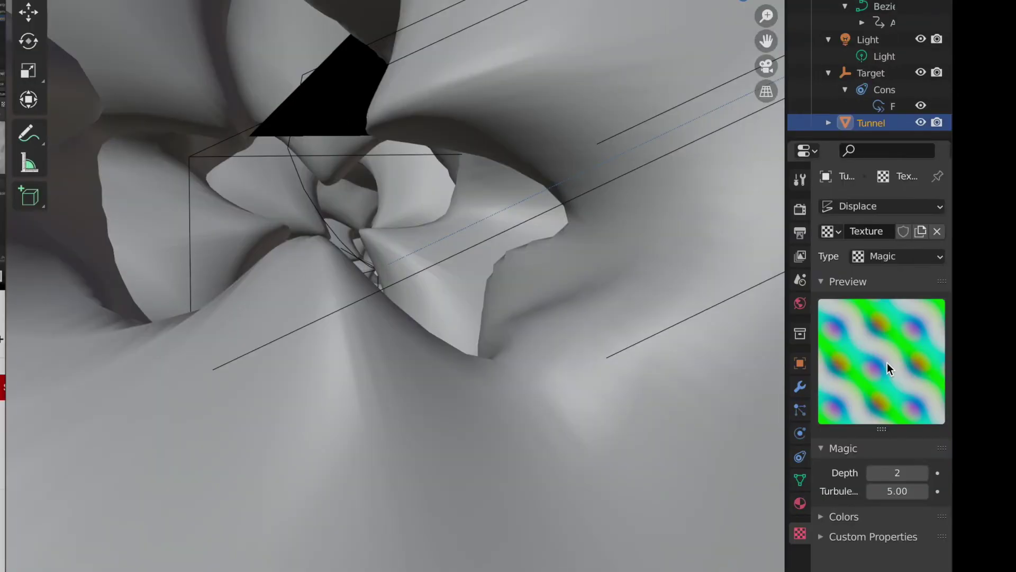
{"action": "left_click", "coordinate": [872, 474]}
{"action": "left_click", "coordinate": [871, 474]}
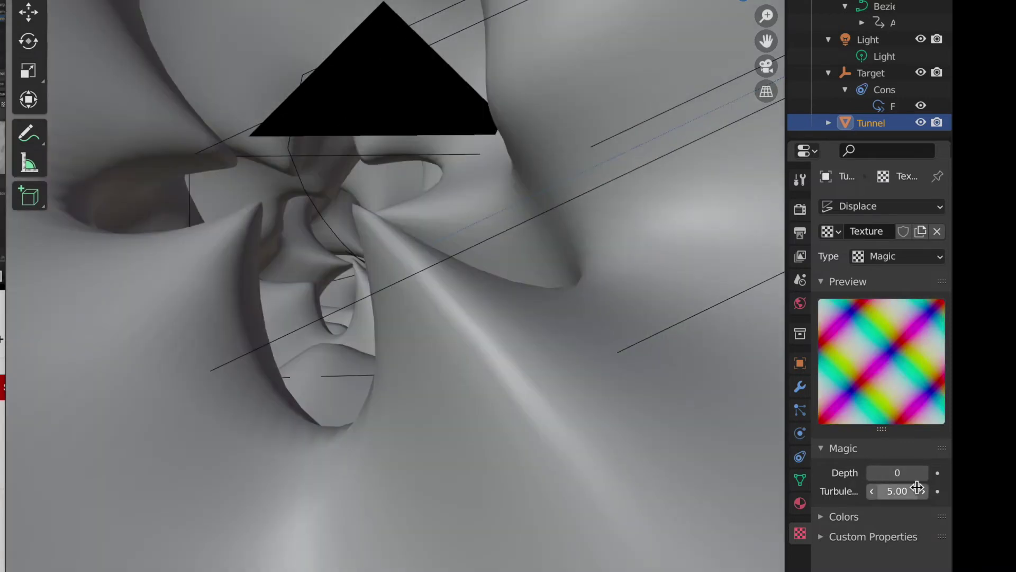
{"action": "left_click", "coordinate": [936, 474]}
{"action": "left_click", "coordinate": [936, 474]}
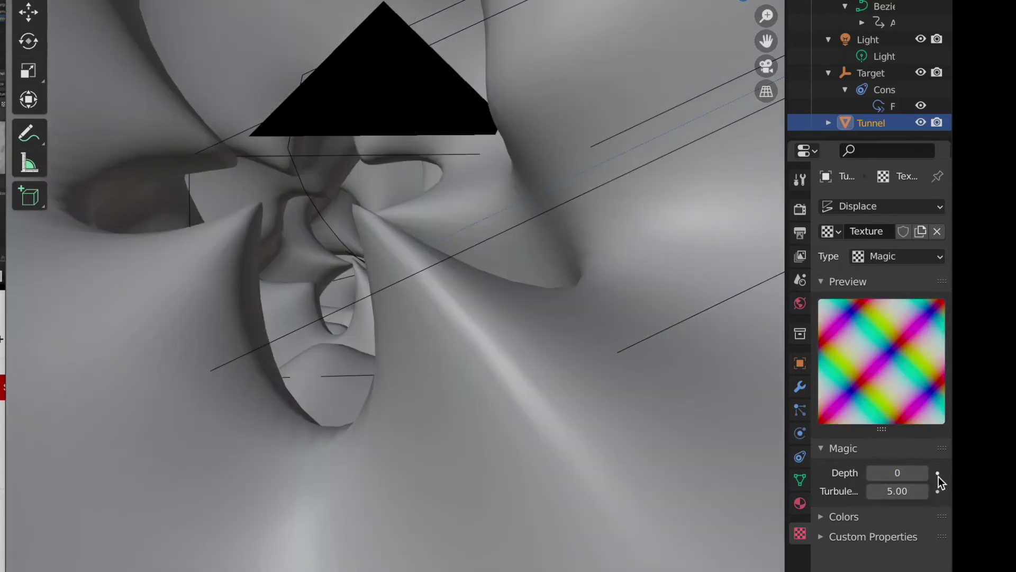
Change the displacement texture to Clouds with a size of 1.60.
{"action": "left_click", "coordinate": [905, 256]}
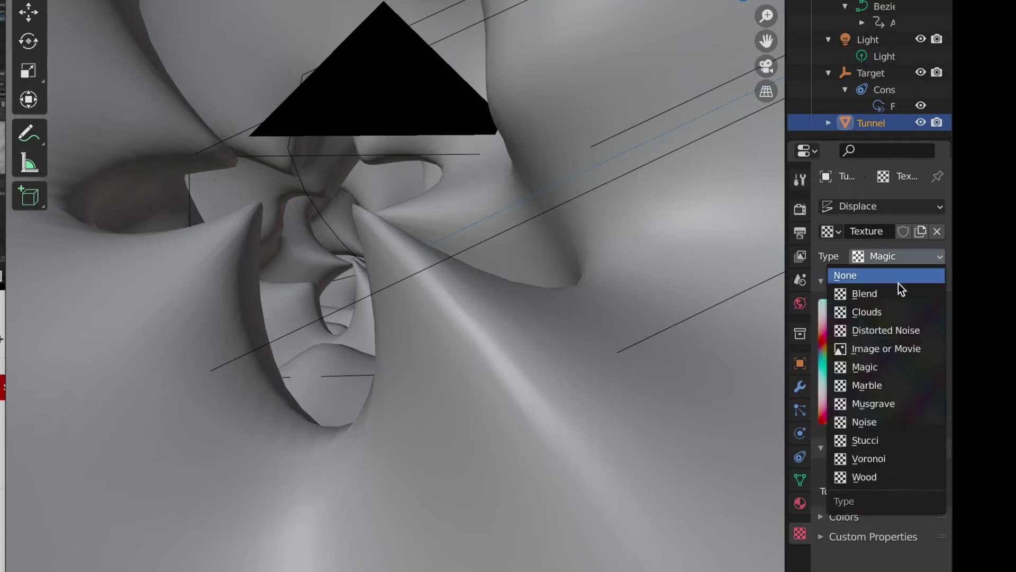
{"action": "left_click", "coordinate": [892, 311]}
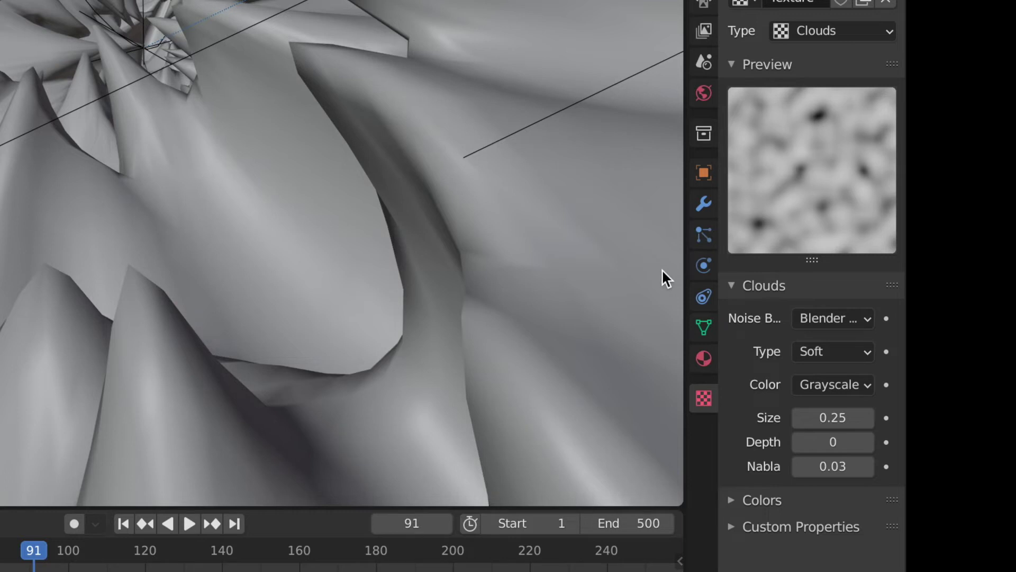
{"action": "left_click", "coordinate": [816, 417]}
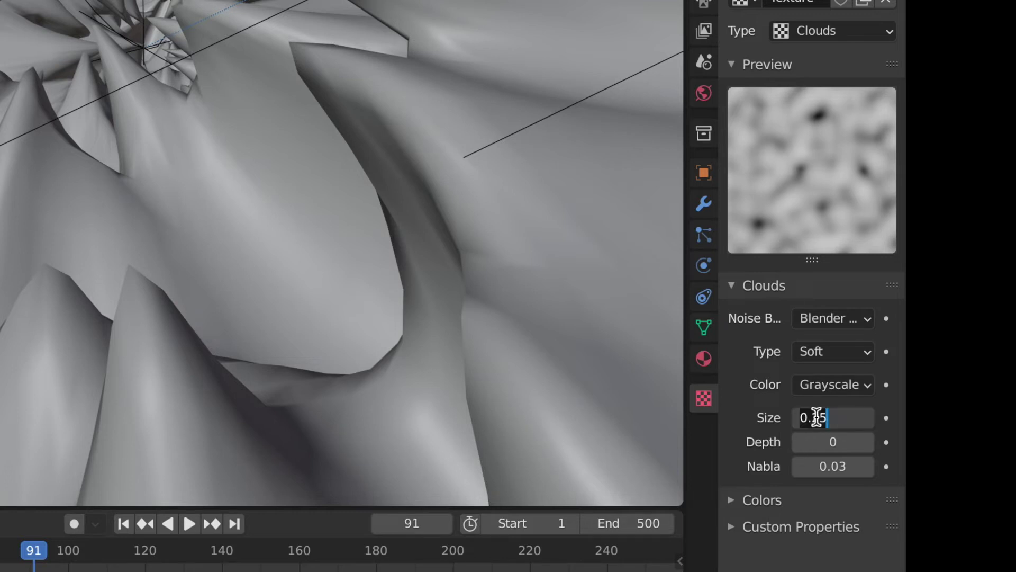
{"action": "type", "text": "1"}
{"action": "type", "text": ".6"}
{"action": "key", "text": "Return"}
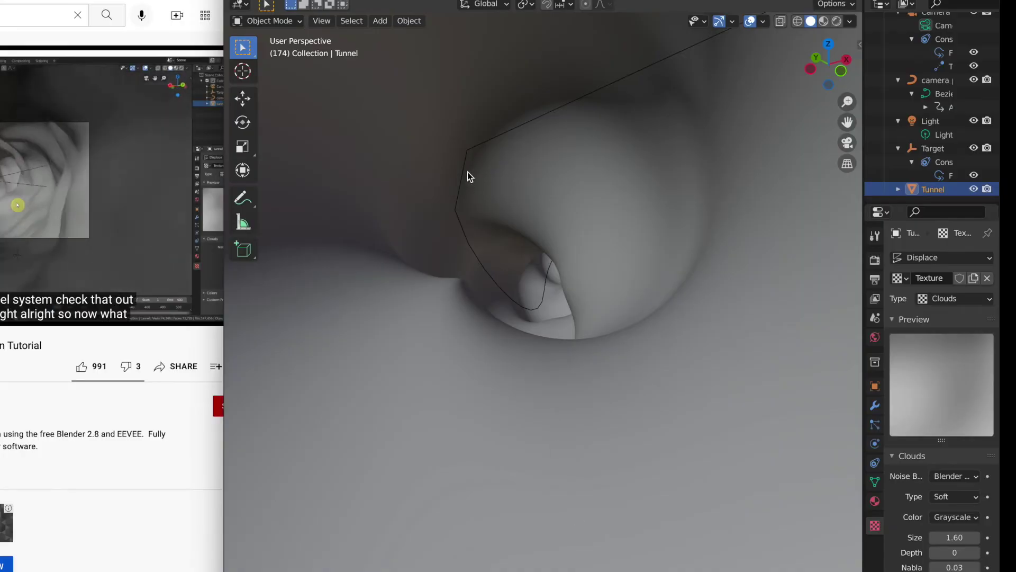
Switch the viewport to the active camera's view down the tunnel.
{"action": "left_click", "coordinate": [317, 20]}
{"action": "mouse_move", "coordinate": [397, 158]}
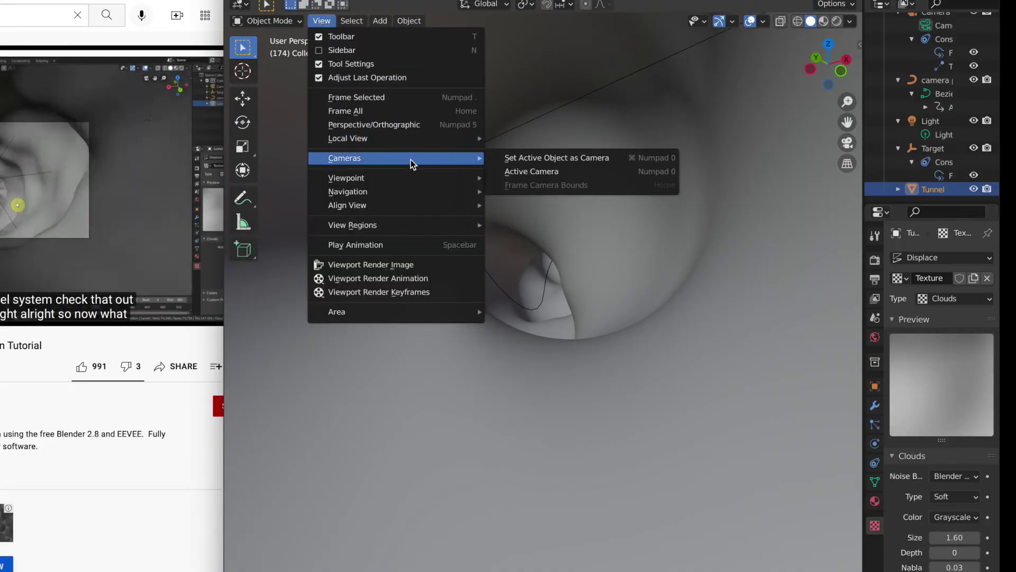
{"action": "left_click", "coordinate": [558, 171]}
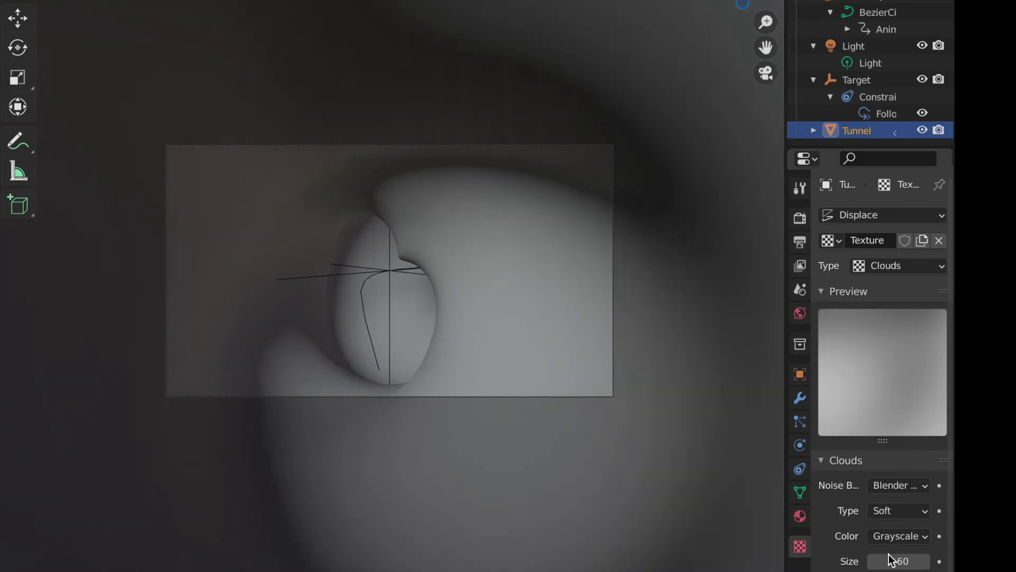
Lower the Clouds texture size to 1.30.
{"action": "left_click", "coordinate": [891, 559]}
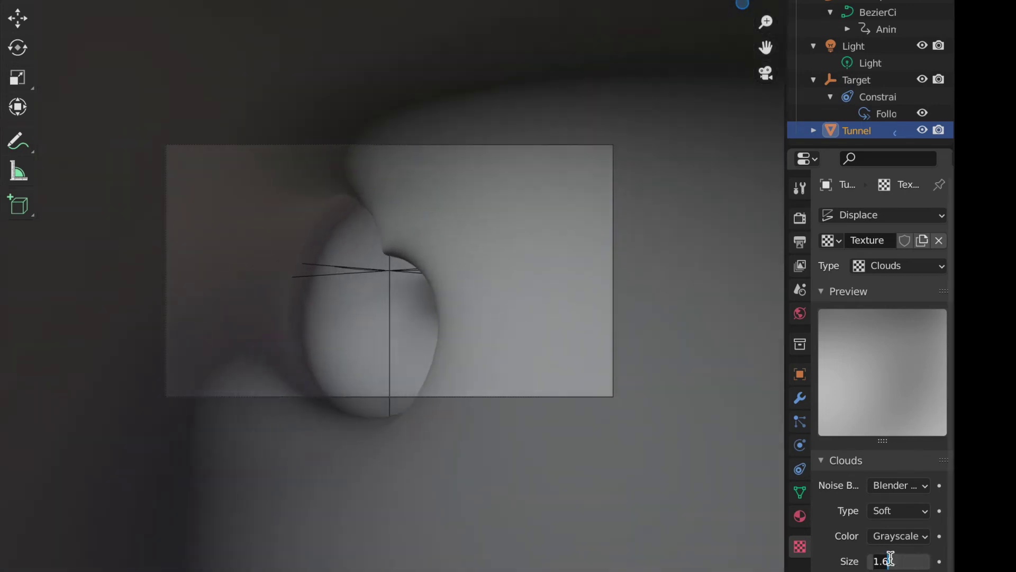
{"action": "key", "text": "BackSpace"}
{"action": "key", "text": "BackSpace"}
{"action": "key", "text": "BackSpace"}
{"action": "type", "text": "1.3"}
{"action": "key", "text": "Return"}
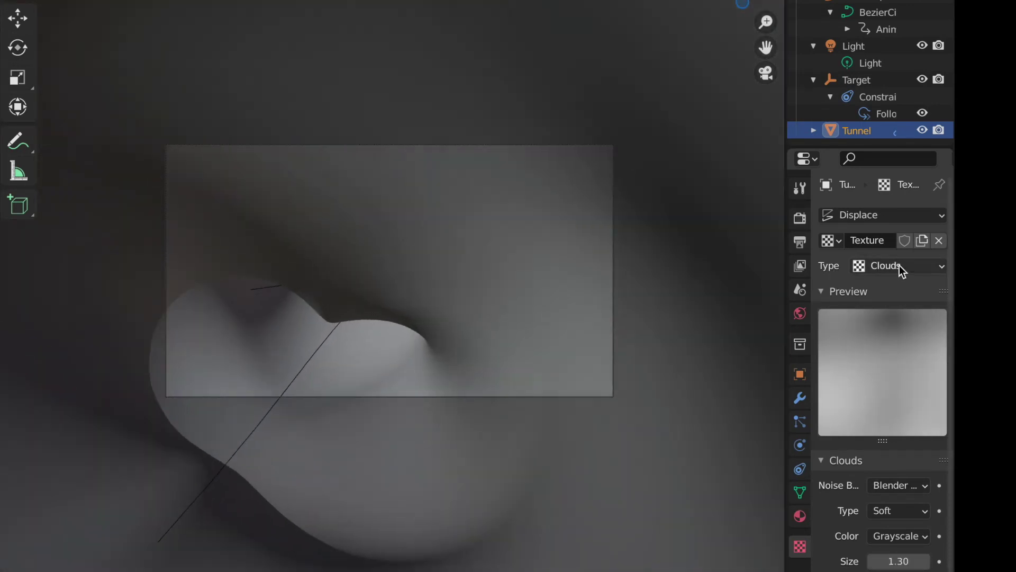
Try Magic and Stucci textures, then settle the tunnel displacement on Voronoi.
{"action": "left_click", "coordinate": [900, 265]}
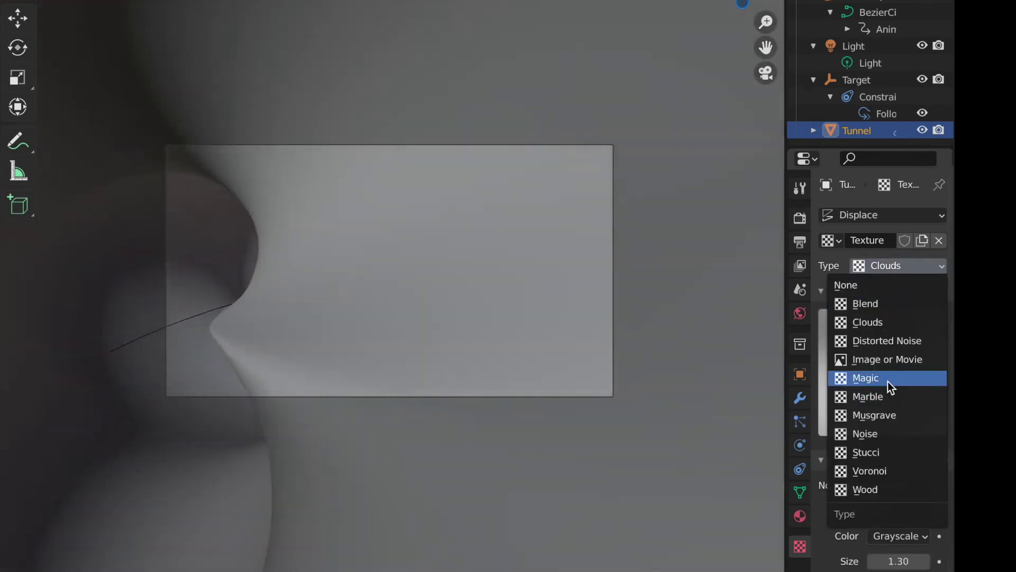
{"action": "left_click", "coordinate": [888, 378]}
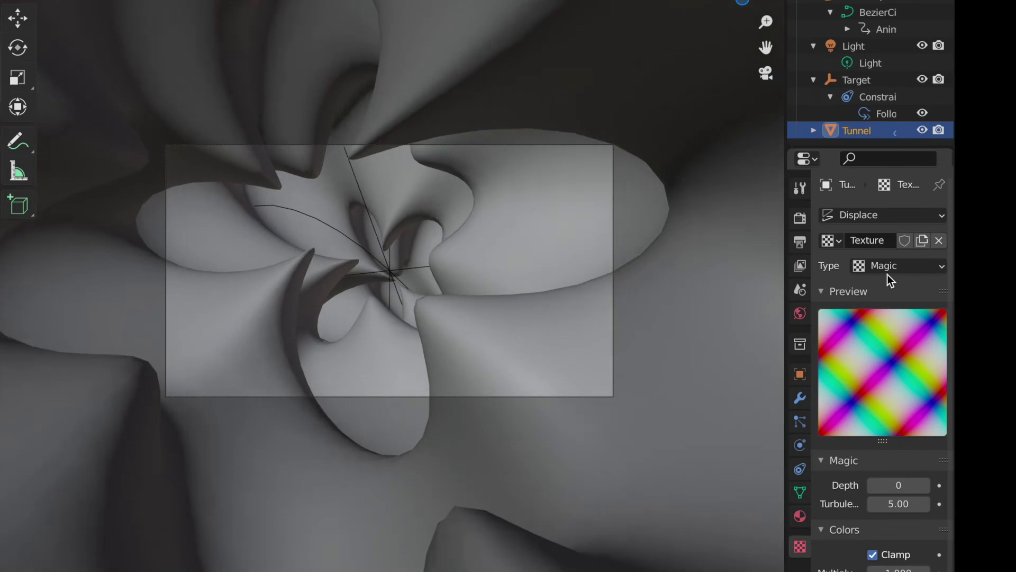
{"action": "left_click", "coordinate": [888, 273]}
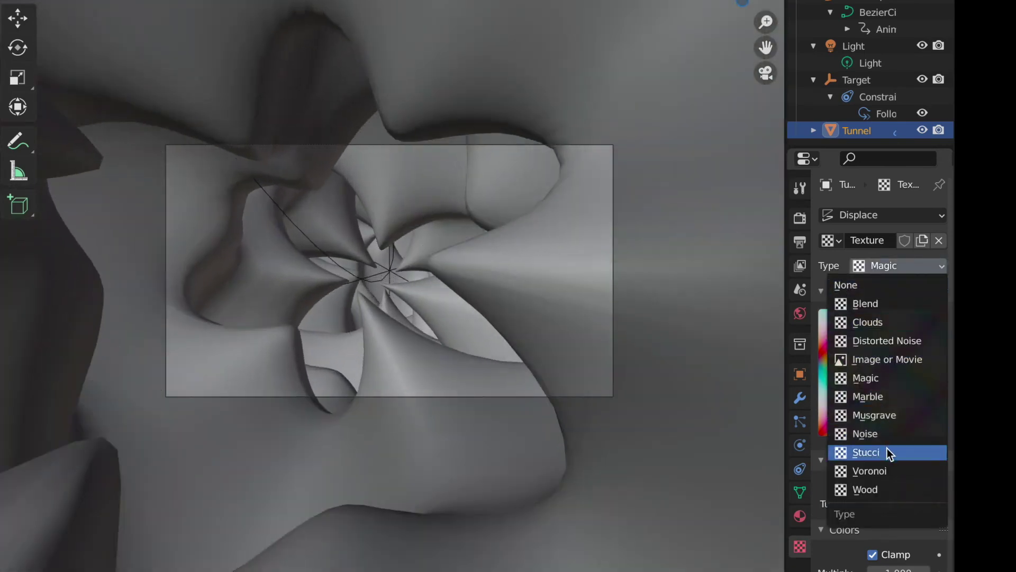
{"action": "left_click", "coordinate": [889, 452]}
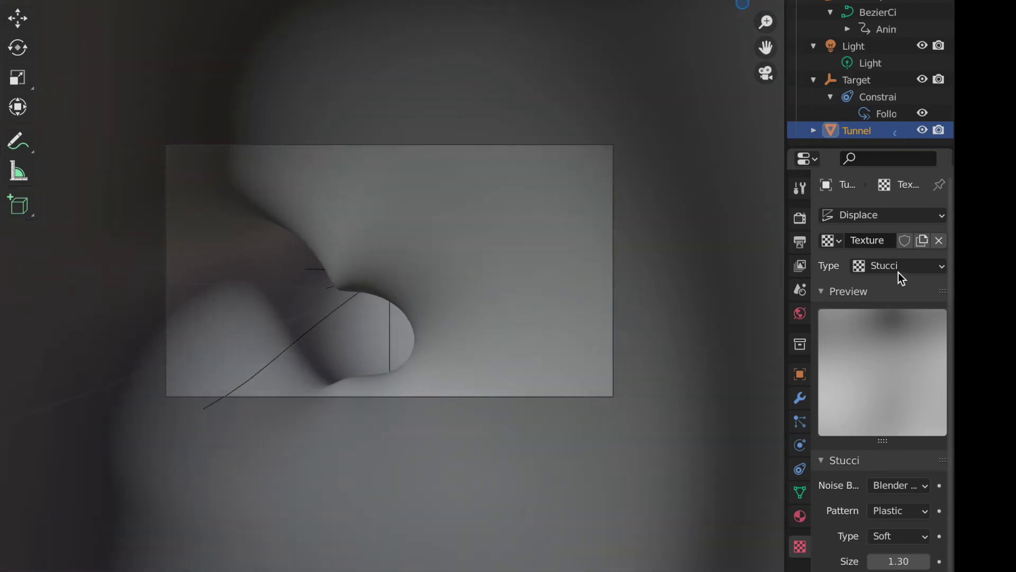
{"action": "left_click", "coordinate": [894, 267]}
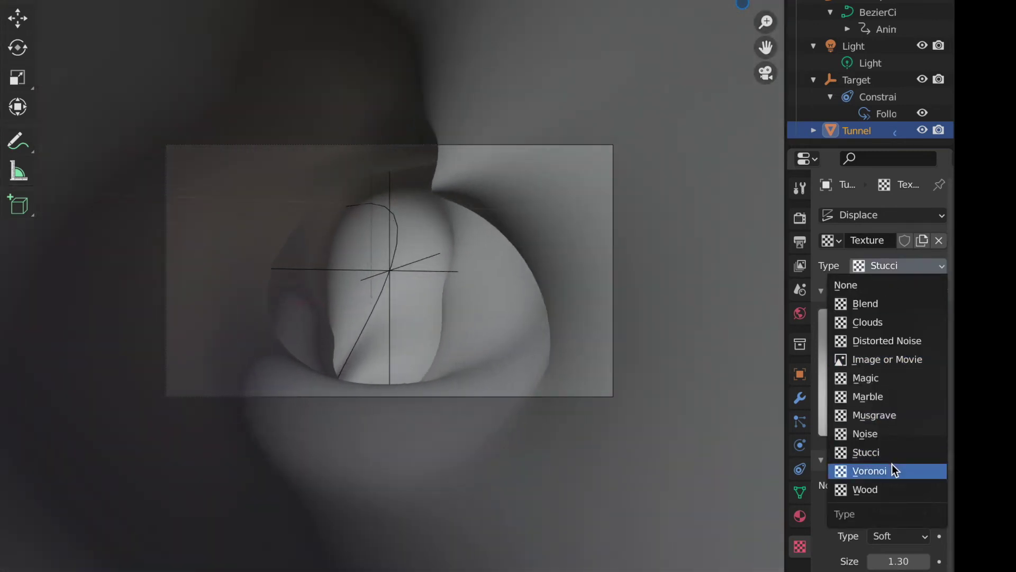
{"action": "left_click", "coordinate": [892, 467]}
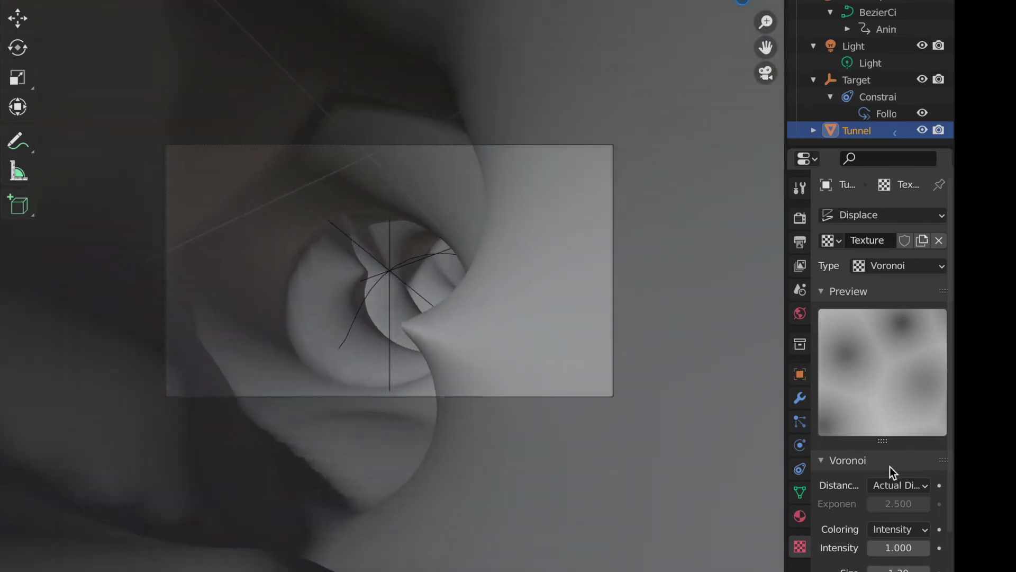
{"action": "left_click", "coordinate": [848, 0]}
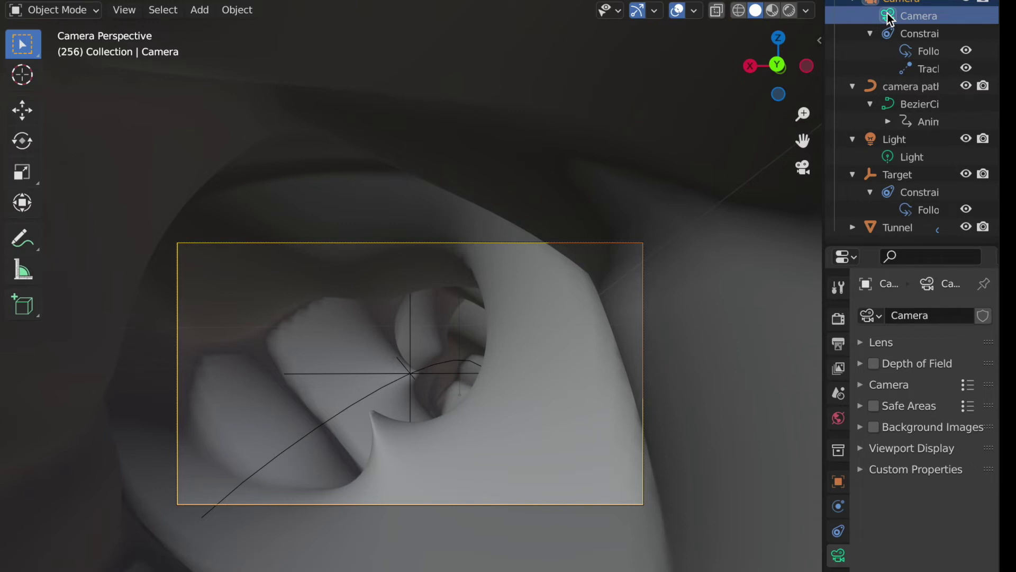
Set the camera focal length to 24 mm and play the fly-through animation.
{"action": "left_click", "coordinate": [888, 343]}
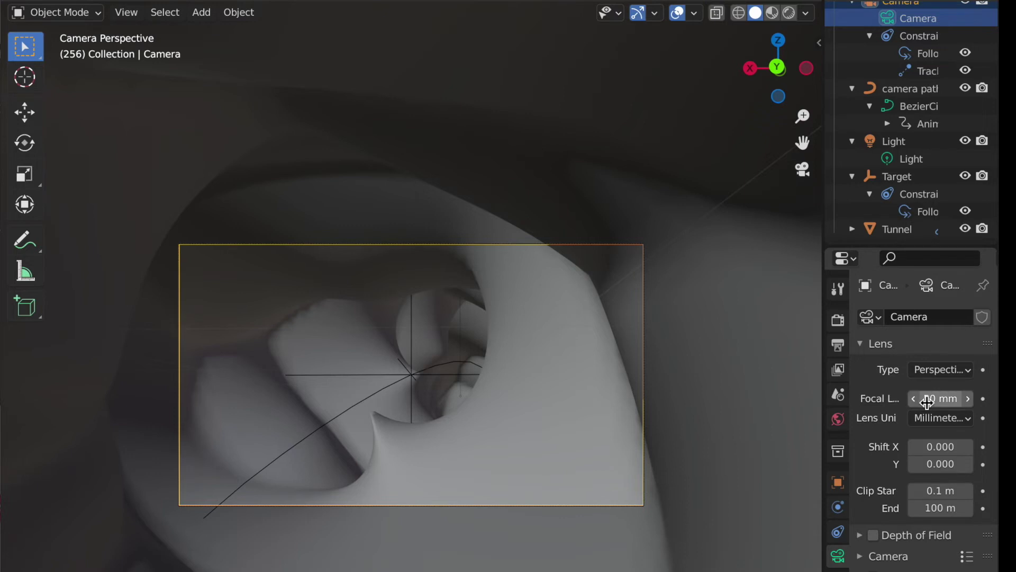
{"action": "left_click", "coordinate": [881, 394]}
{"action": "type", "text": "24"}
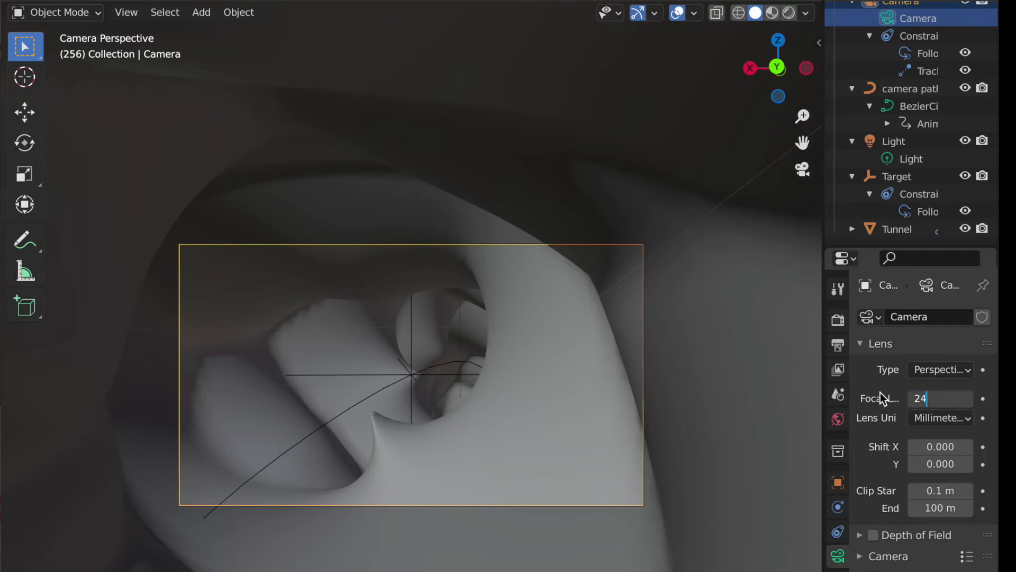
{"action": "key", "text": "Return"}
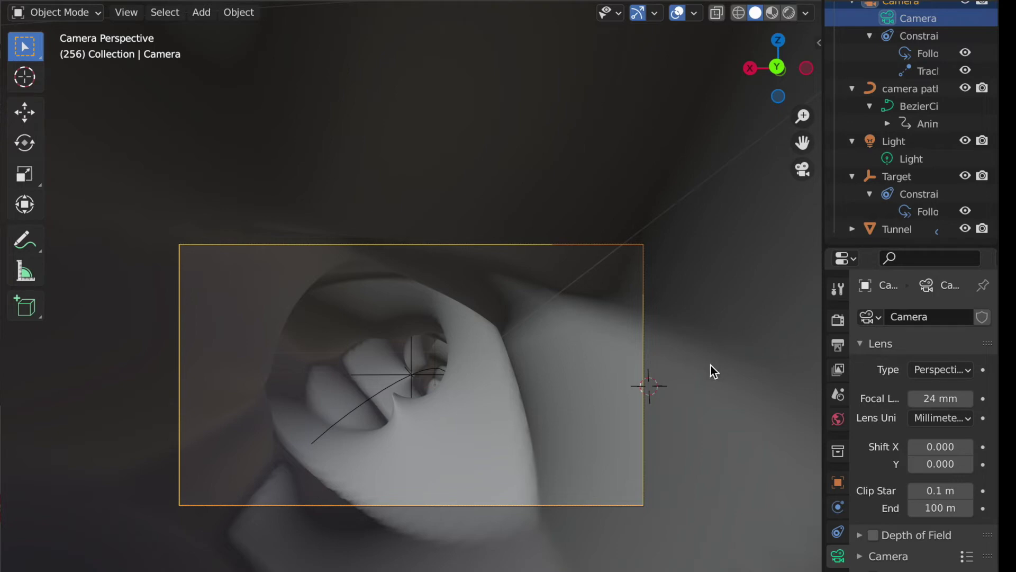
{"action": "key", "text": "space"}
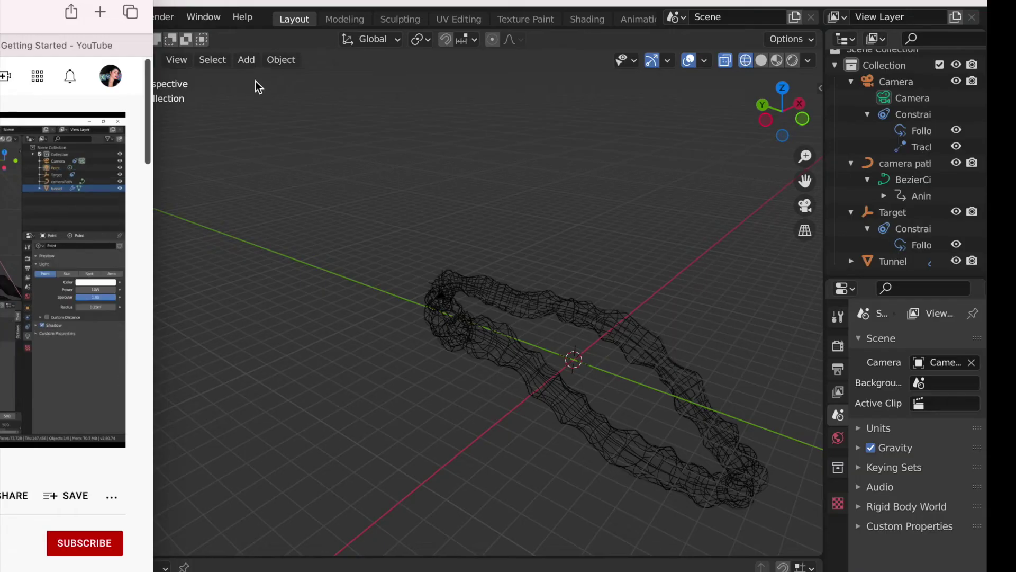
{"action": "left_click", "coordinate": [247, 59]}
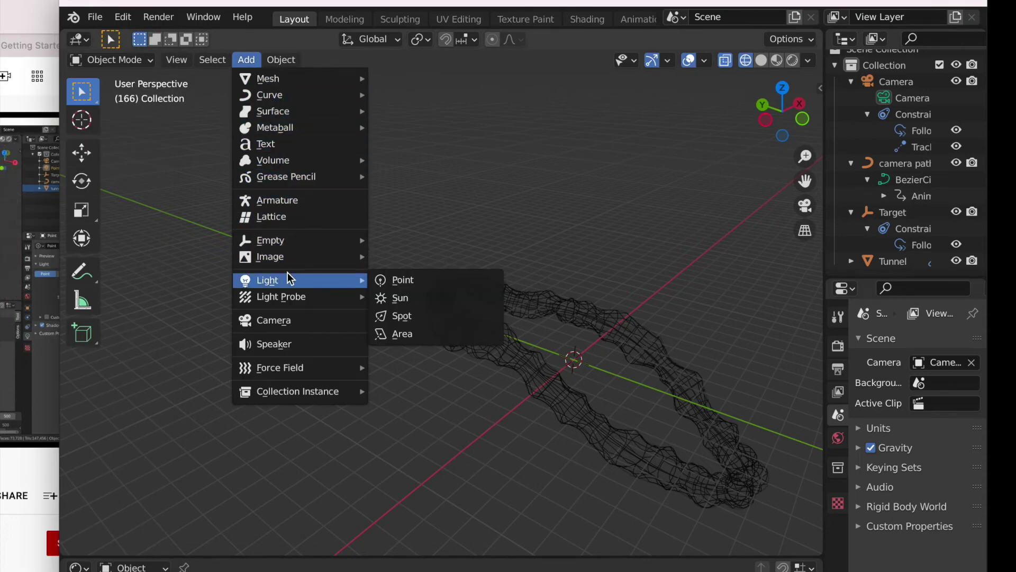
Add a Point light with a Follow Path constraint targeting the camera path.
{"action": "mouse_move", "coordinate": [291, 301]}
{"action": "mouse_move", "coordinate": [293, 283]}
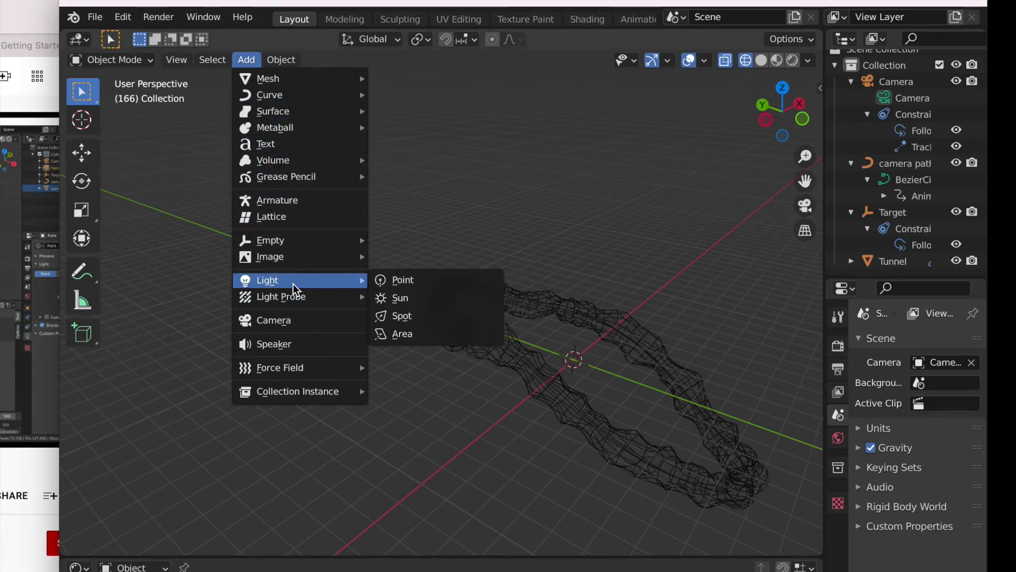
{"action": "left_click", "coordinate": [408, 286]}
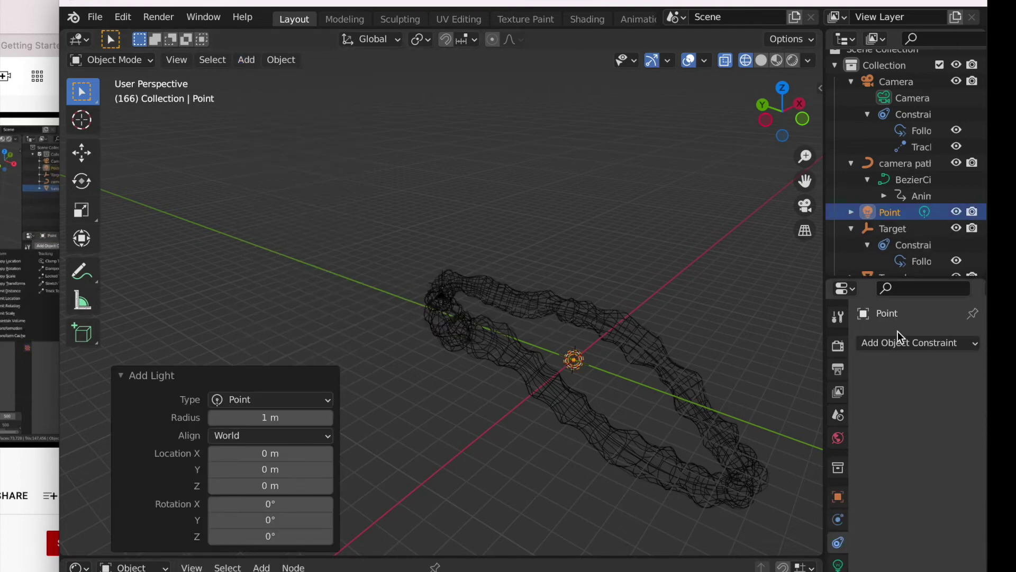
{"action": "left_click", "coordinate": [905, 343]}
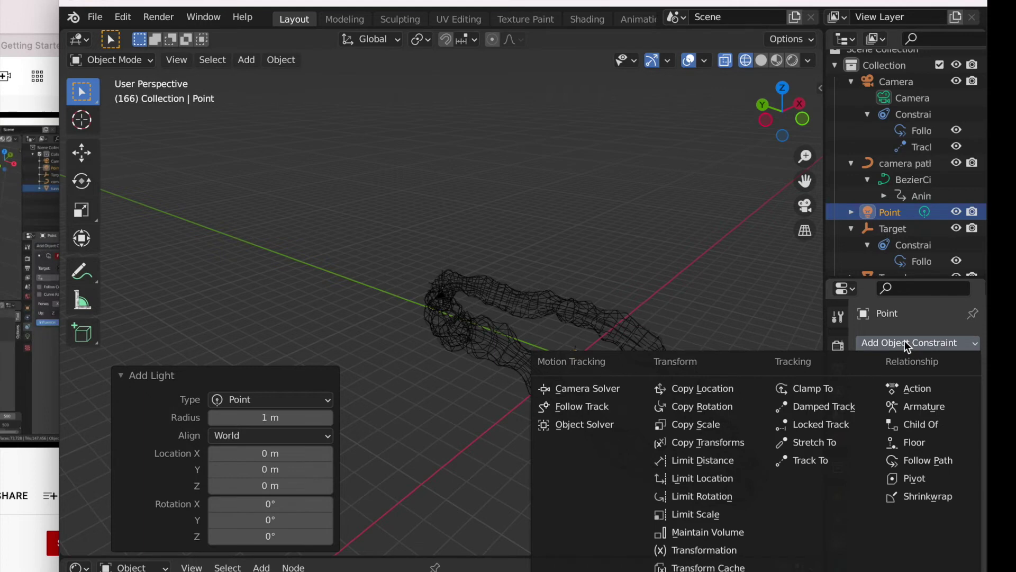
{"action": "left_click", "coordinate": [905, 461]}
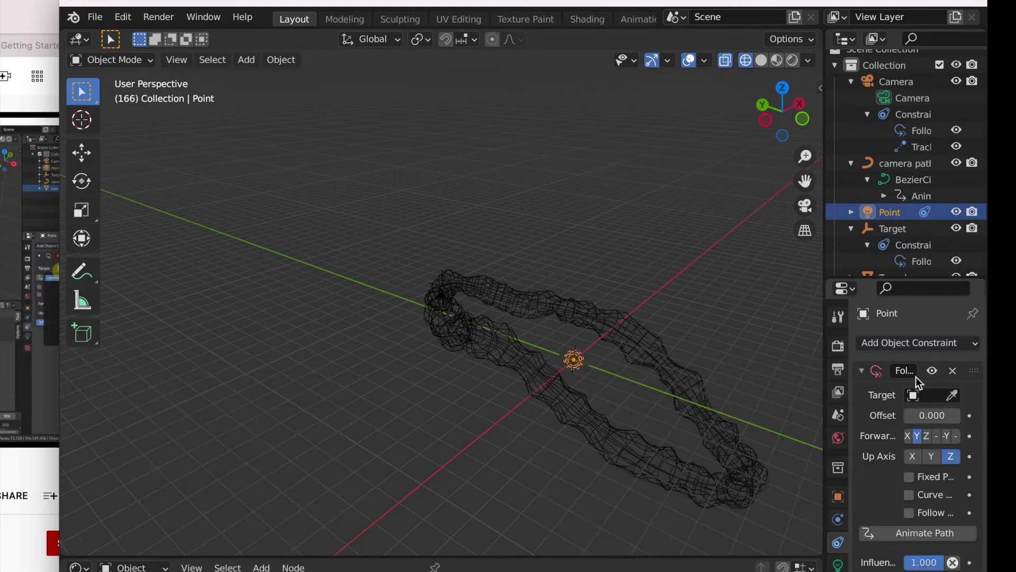
{"action": "left_click", "coordinate": [919, 395]}
{"action": "left_click", "coordinate": [904, 419]}
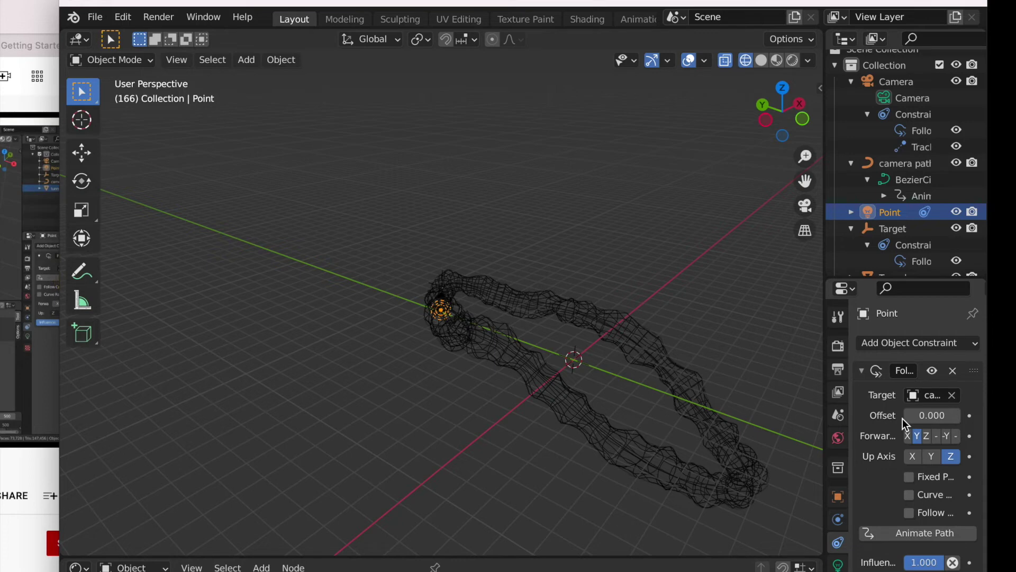
{"action": "left_click", "coordinate": [510, 478]}
{"action": "scroll", "coordinate": [510, 478], "scroll_direction": "left", "scroll_amount": 5}
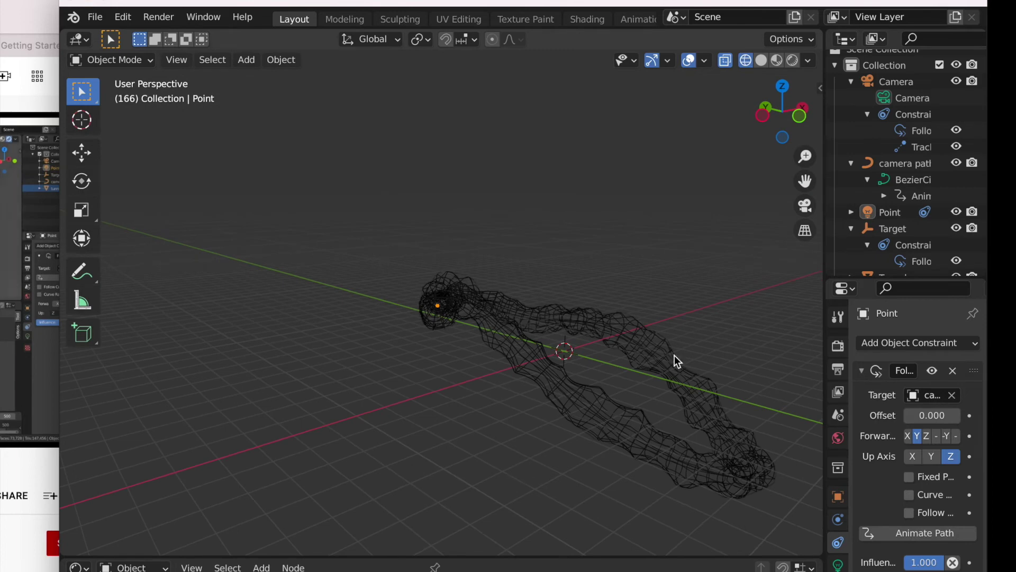
Step the point light's path offset back several increments.
{"action": "left_click", "coordinate": [910, 416]}
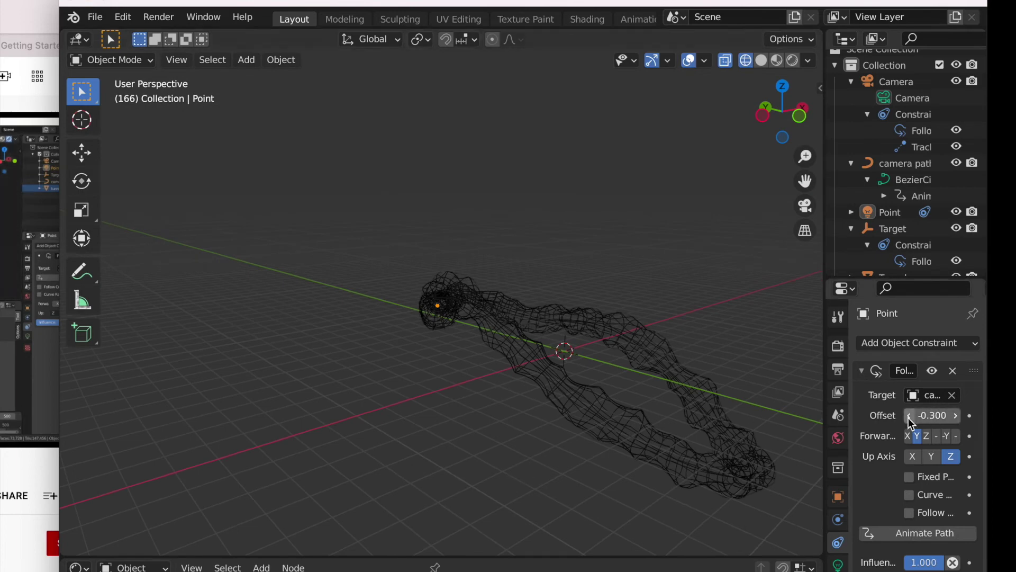
{"action": "left_click", "coordinate": [910, 417]}
{"action": "left_click", "coordinate": [909, 418]}
{"action": "left_click", "coordinate": [909, 417]}
{"action": "left_click", "coordinate": [909, 417]}
{"action": "left_click", "coordinate": [910, 417]}
{"action": "left_click", "coordinate": [909, 417]}
{"action": "left_click", "coordinate": [909, 417]}
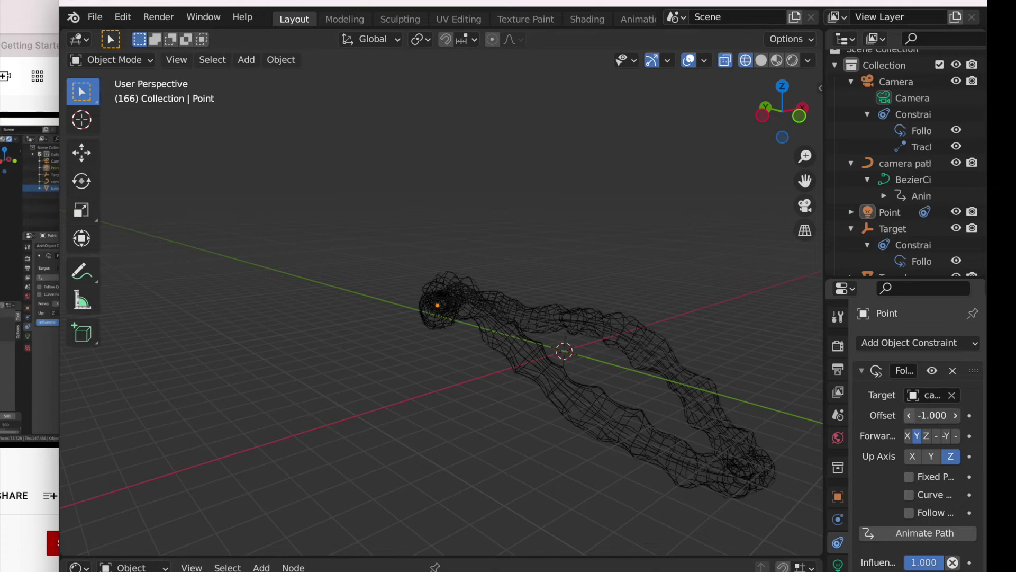
{"action": "left_click", "coordinate": [910, 417]}
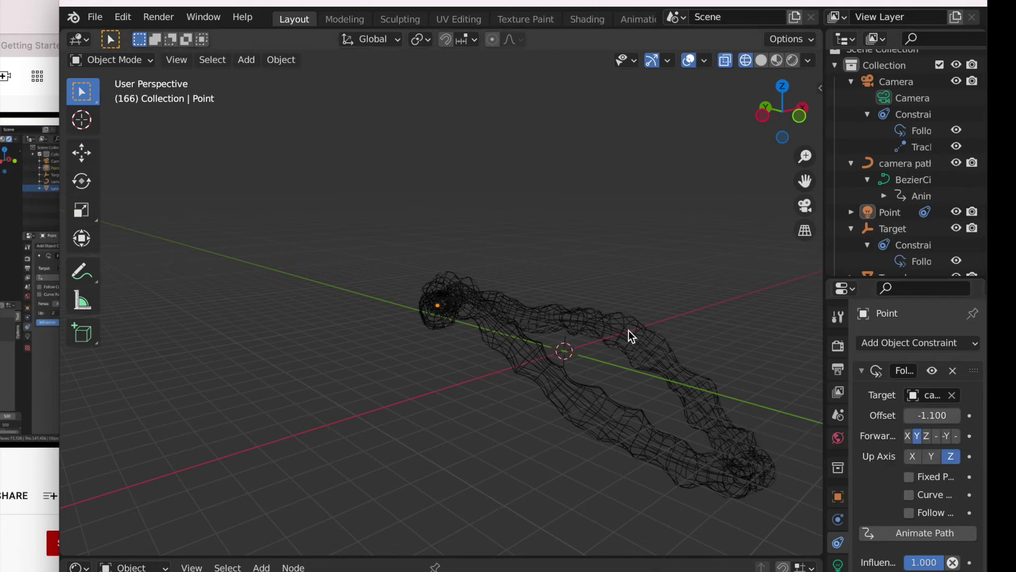
View the tunnel through the active camera with Rendered shading.
{"action": "left_click", "coordinate": [183, 59]}
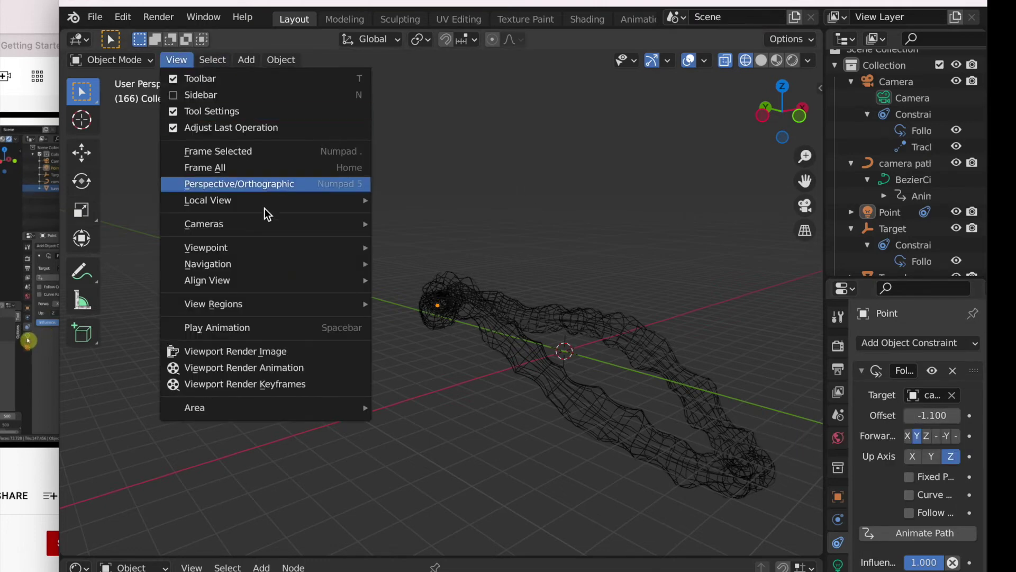
{"action": "mouse_move", "coordinate": [287, 263]}
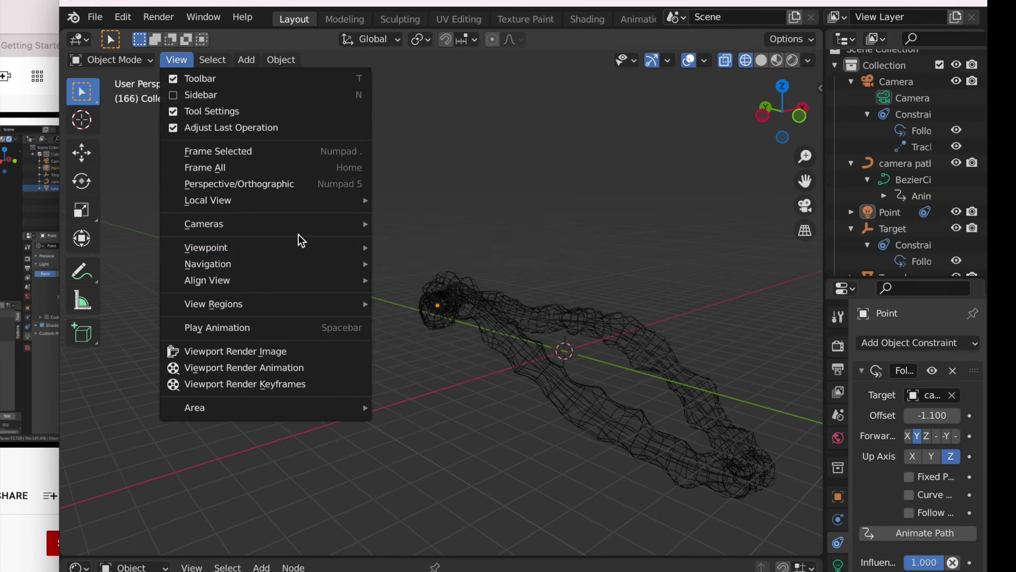
{"action": "mouse_move", "coordinate": [302, 228]}
{"action": "left_click", "coordinate": [407, 238]}
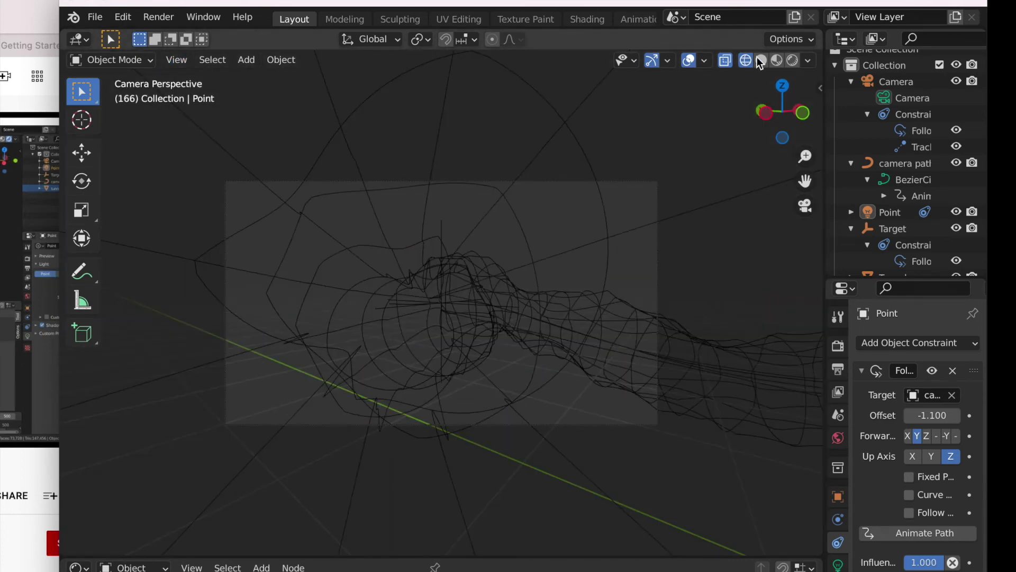
{"action": "left_click", "coordinate": [788, 61]}
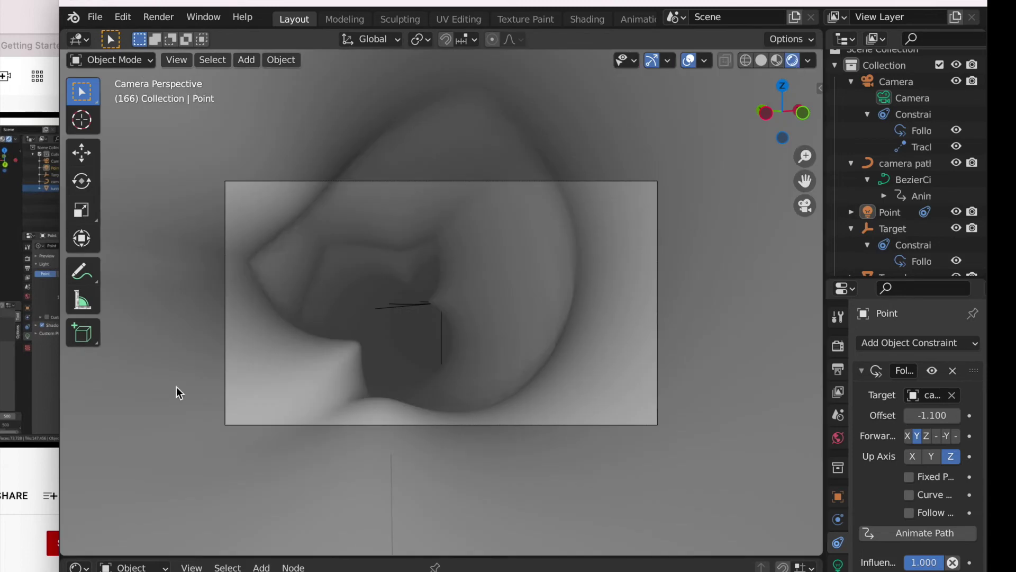
Preview the animation while adjusting the light's path offset to -6.700.
{"action": "left_click", "coordinate": [909, 416]}
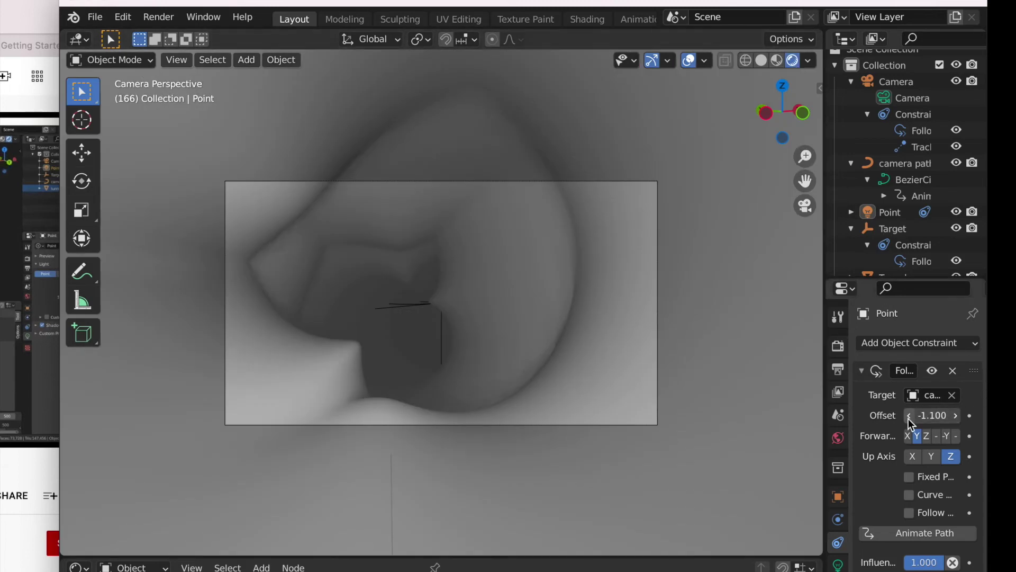
{"action": "left_click", "coordinate": [909, 416]}
{"action": "left_click_drag", "start_coordinate": [911, 423], "coordinate": [823, 415]}
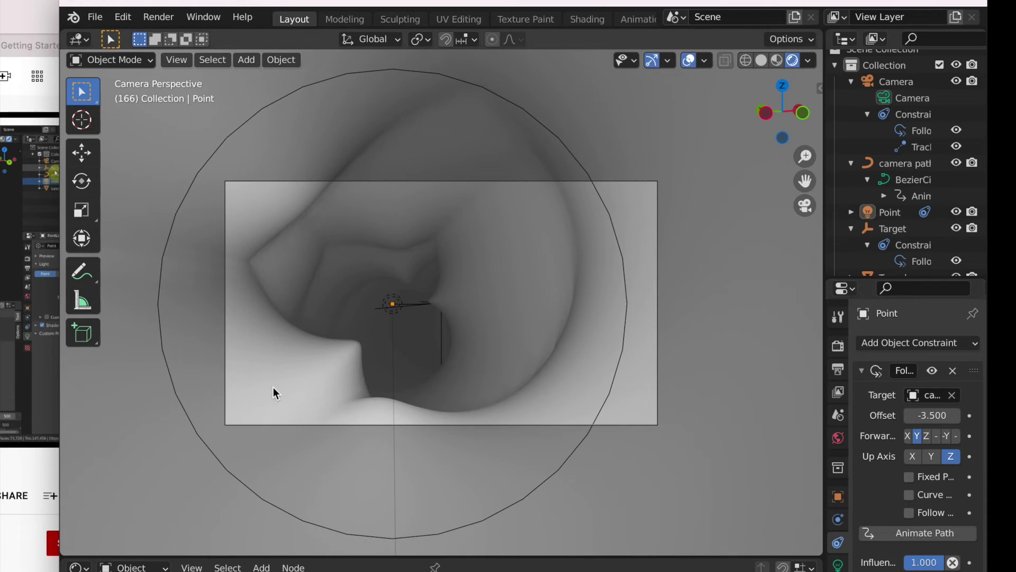
{"action": "key", "text": "space"}
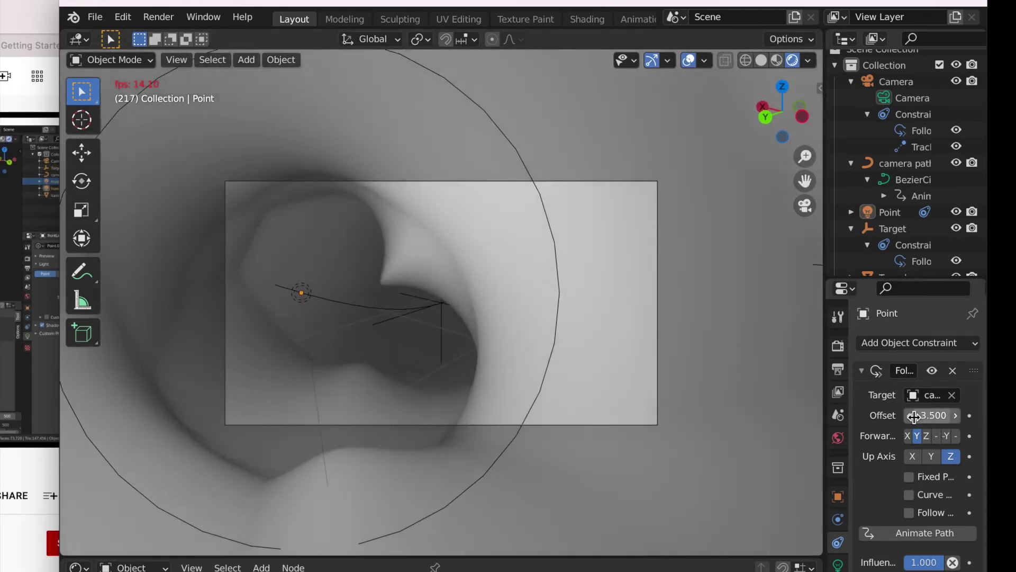
{"action": "left_click_drag", "start_coordinate": [915, 417], "coordinate": [937, 413]}
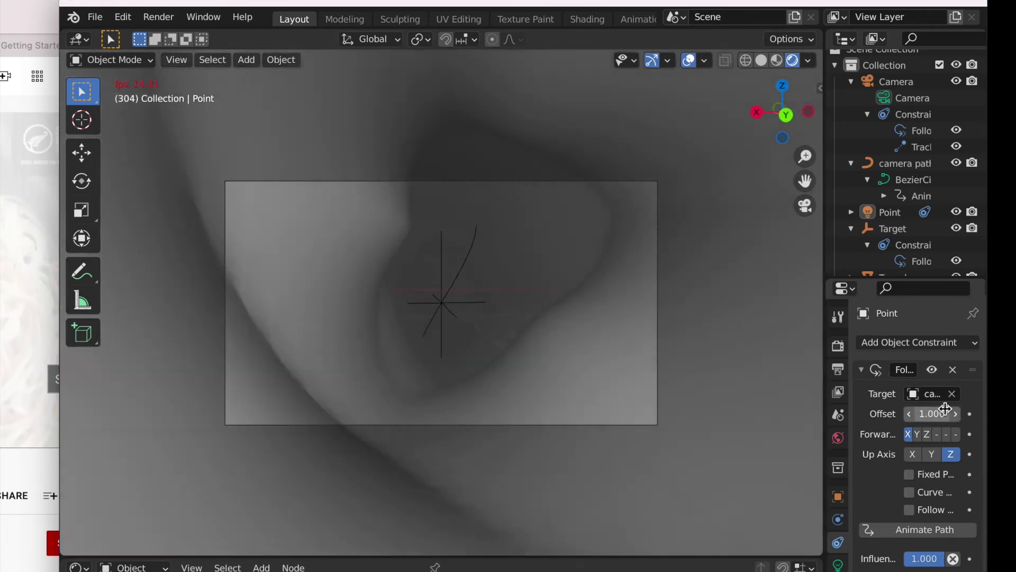
{"action": "left_click", "coordinate": [945, 412]}
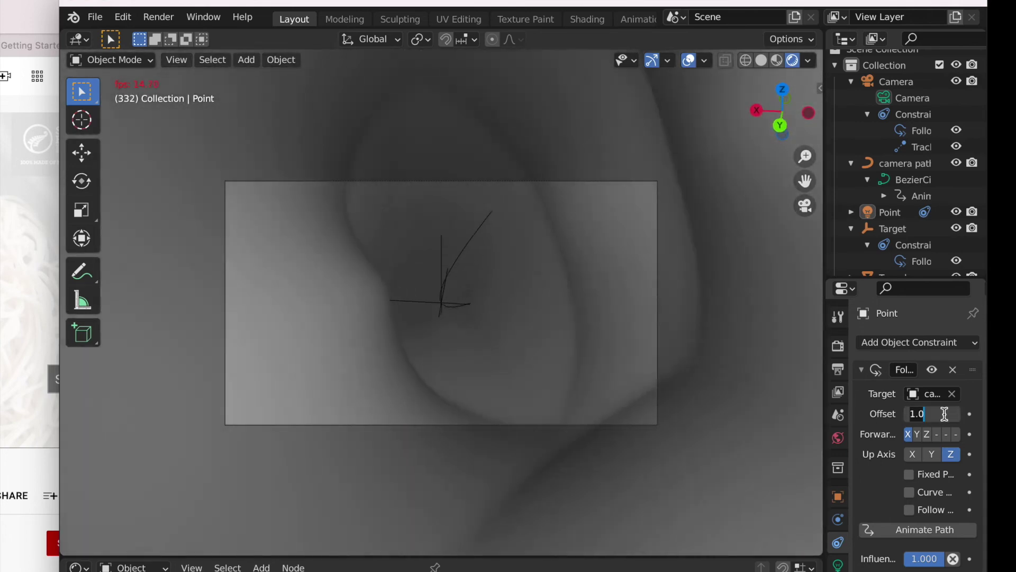
{"action": "type", "text": "-5"}
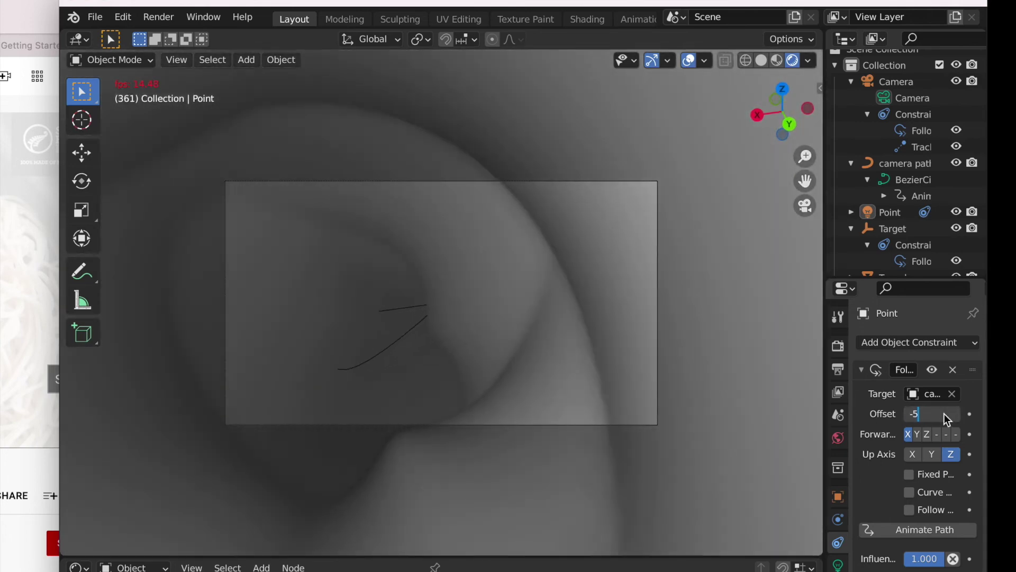
{"action": "key", "text": "Return"}
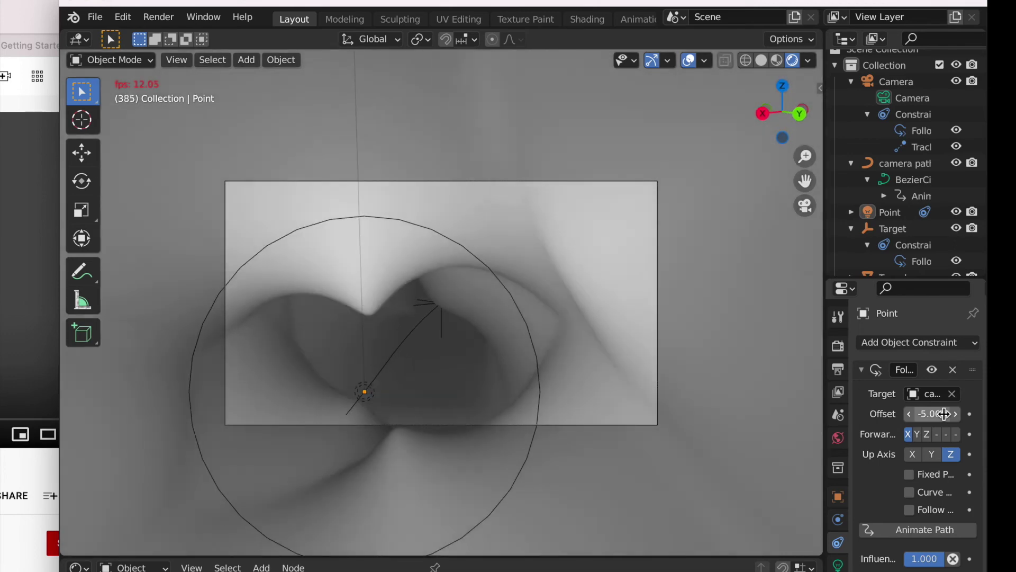
{"action": "left_click_drag", "start_coordinate": [945, 414], "coordinate": [905, 413]}
{"action": "left_click", "coordinate": [910, 197]}
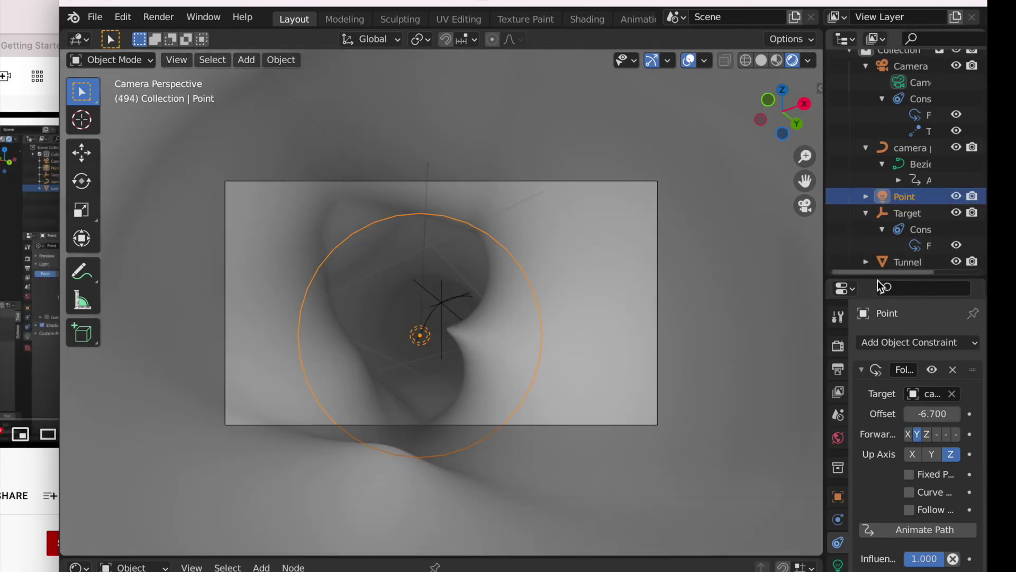
Tint the point light a very pale, nearly white pink.
{"action": "left_click", "coordinate": [838, 496]}
{"action": "left_click", "coordinate": [838, 564]}
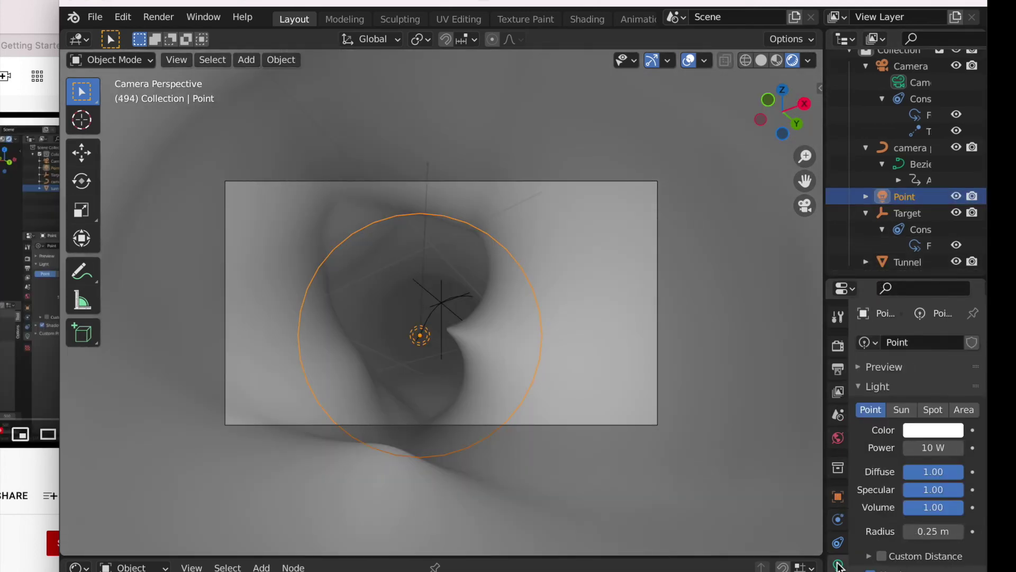
{"action": "left_click", "coordinate": [932, 430]}
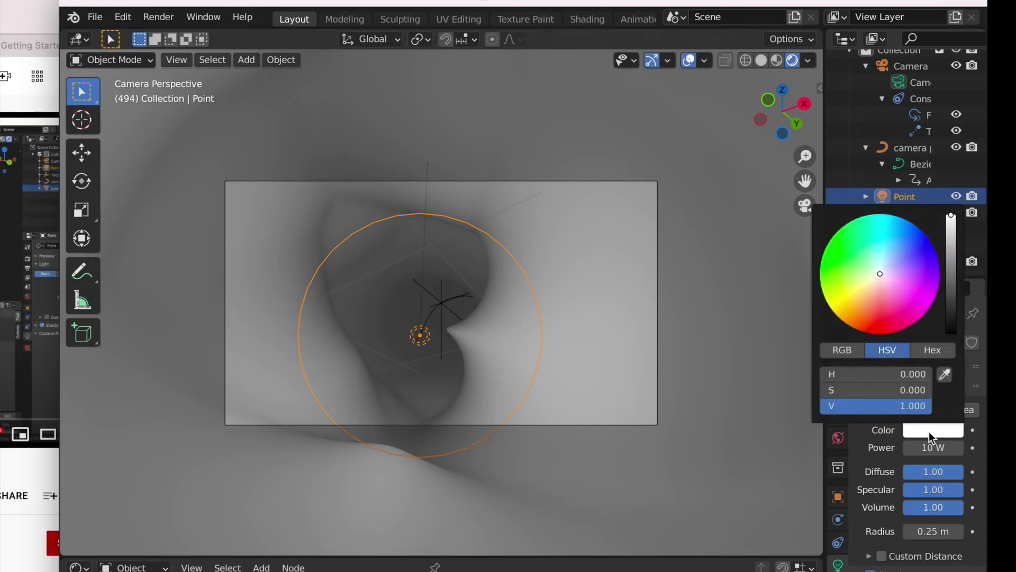
{"action": "left_click", "coordinate": [887, 306]}
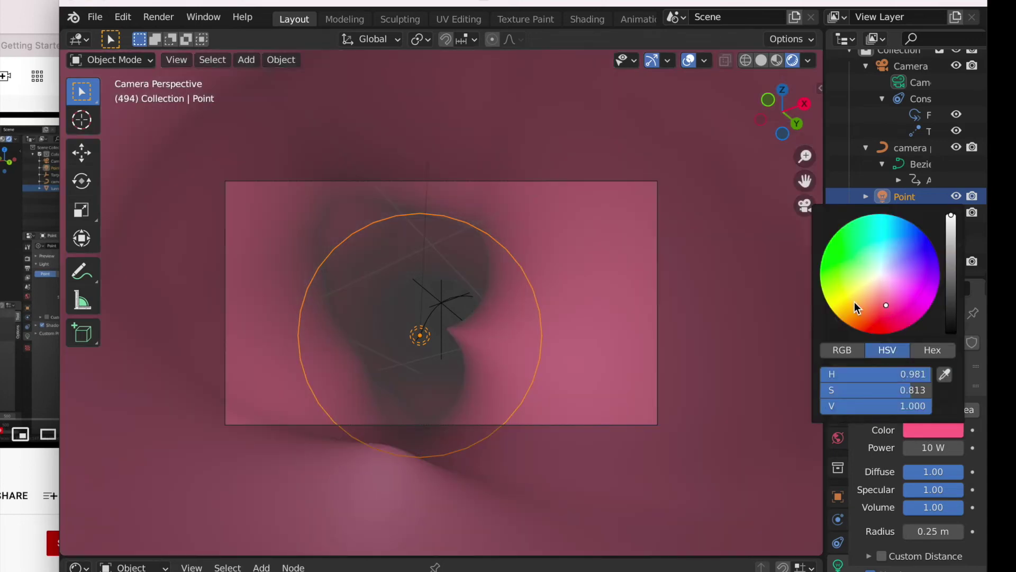
{"action": "mouse_move", "coordinate": [854, 301]}
{"action": "left_mouse_down"}
{"action": "mouse_move", "coordinate": [871, 315]}
{"action": "mouse_move", "coordinate": [883, 301]}
{"action": "left_mouse_up"}
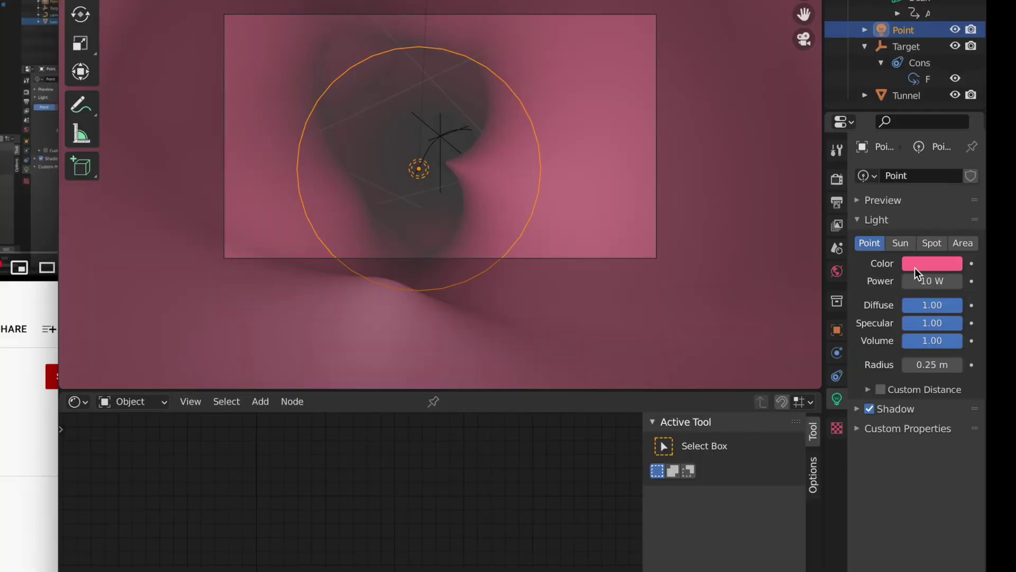
{"action": "left_click", "coordinate": [914, 435]}
{"action": "left_click_drag", "start_coordinate": [883, 100], "coordinate": [881, 109]}
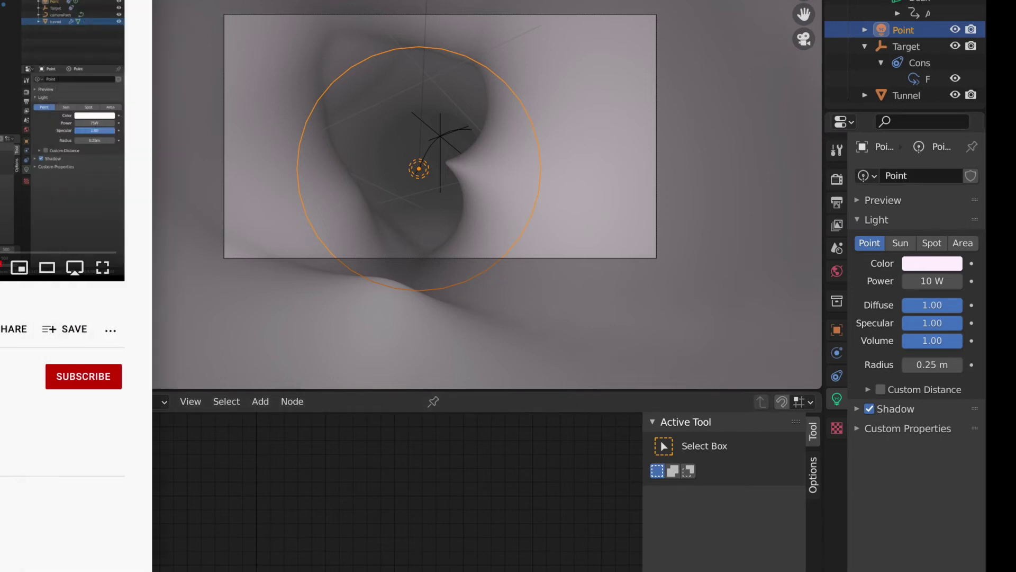
Raise the point light's power to 75 W.
{"action": "double_click", "coordinate": [936, 281]}
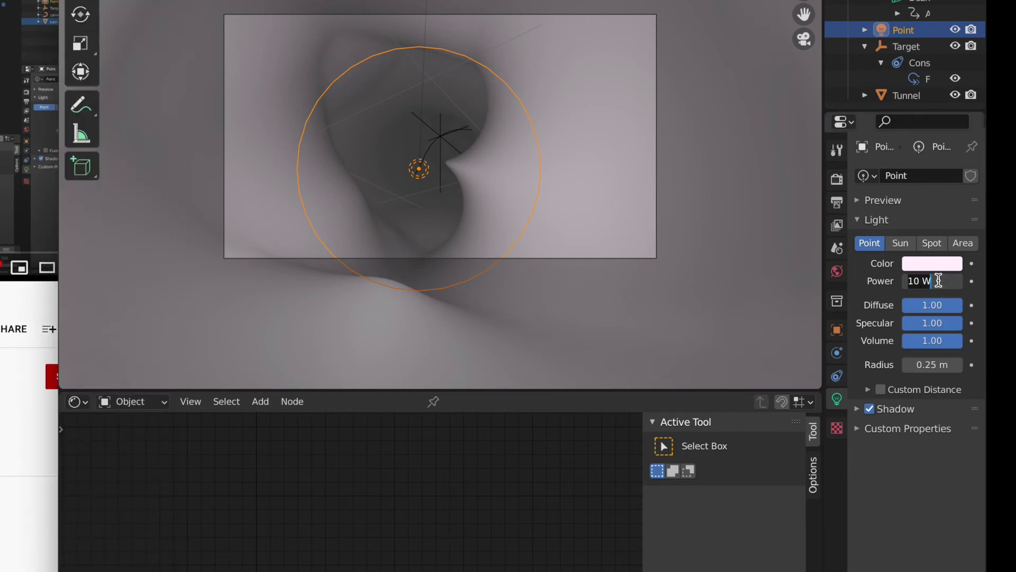
{"action": "type", "text": "75"}
{"action": "key", "text": "Return"}
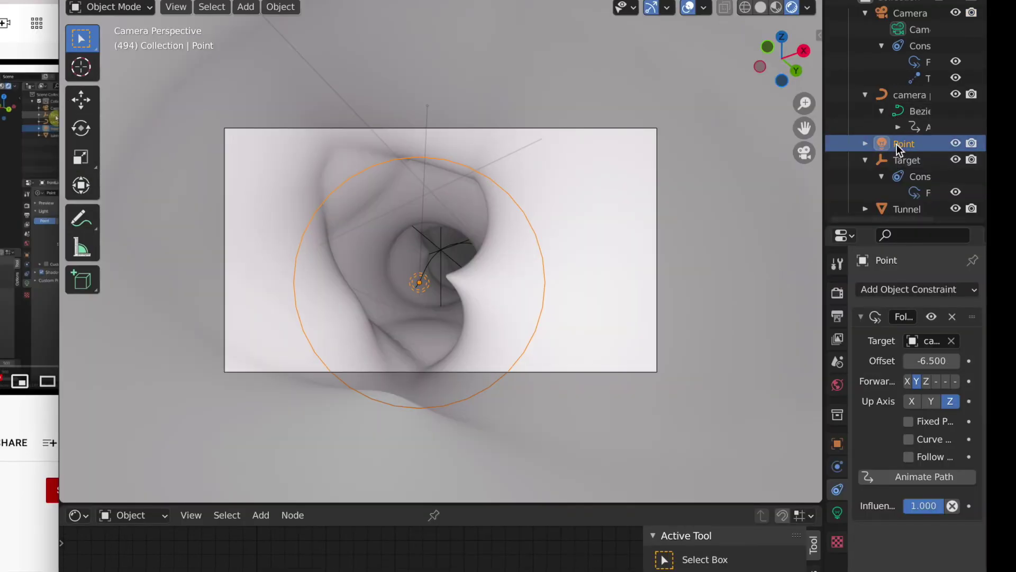
Copy and paste the Point light to make a duplicate.
{"action": "right_click", "coordinate": [896, 145]}
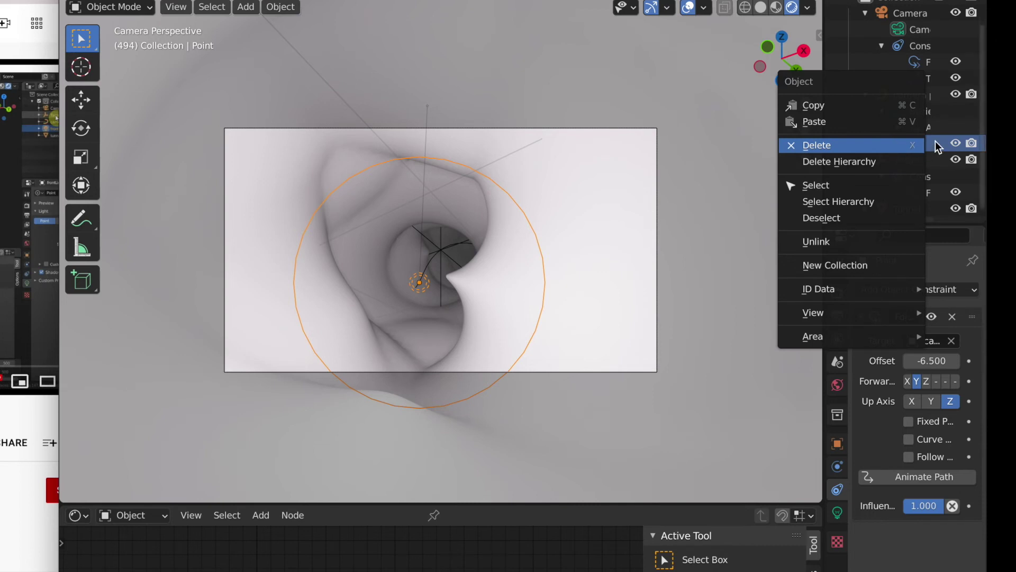
{"action": "double_click", "coordinate": [906, 143]}
{"action": "right_click", "coordinate": [872, 147]}
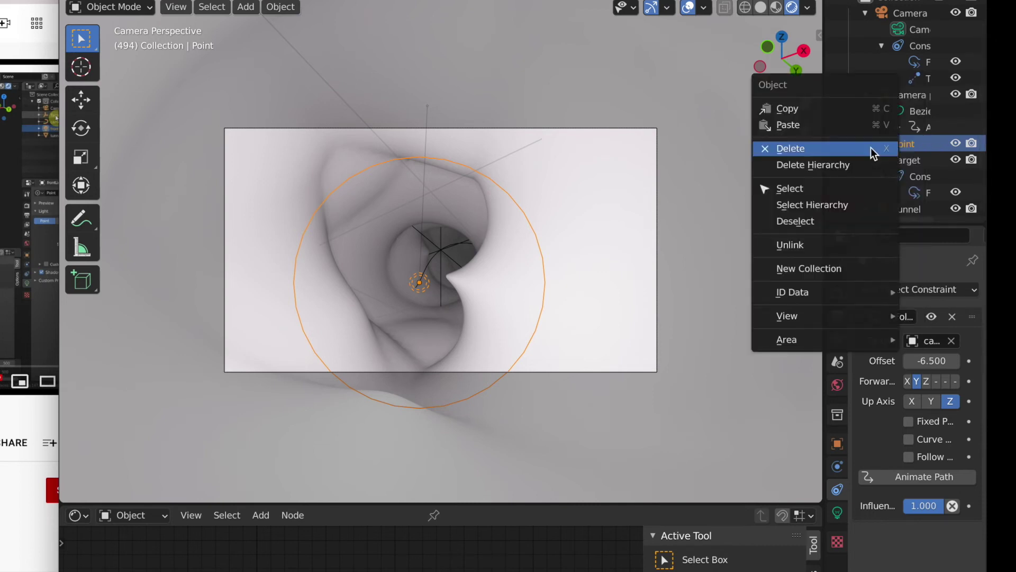
{"action": "left_click", "coordinate": [843, 113]}
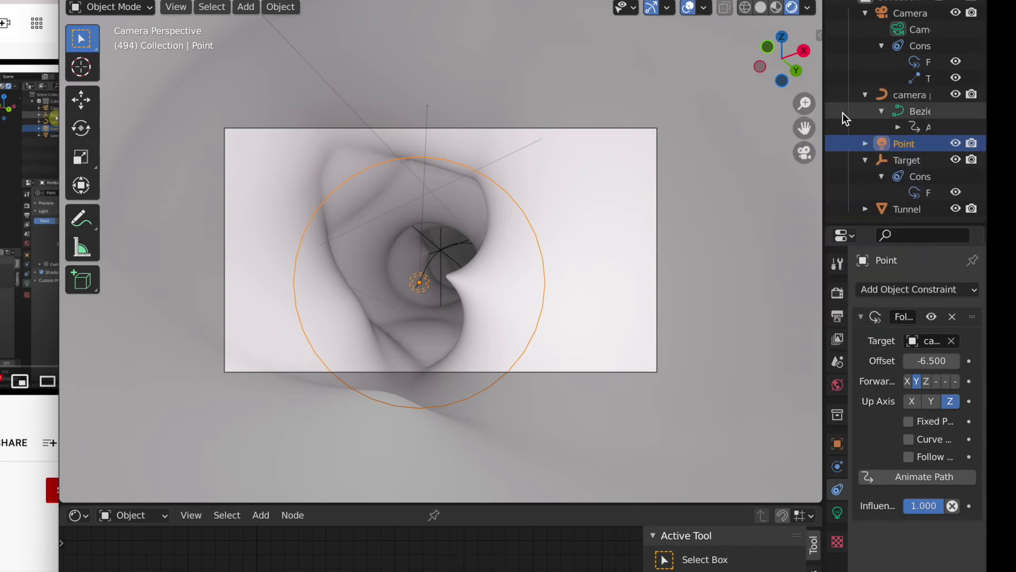
{"action": "right_click", "coordinate": [856, 149]}
{"action": "left_click", "coordinate": [840, 167]}
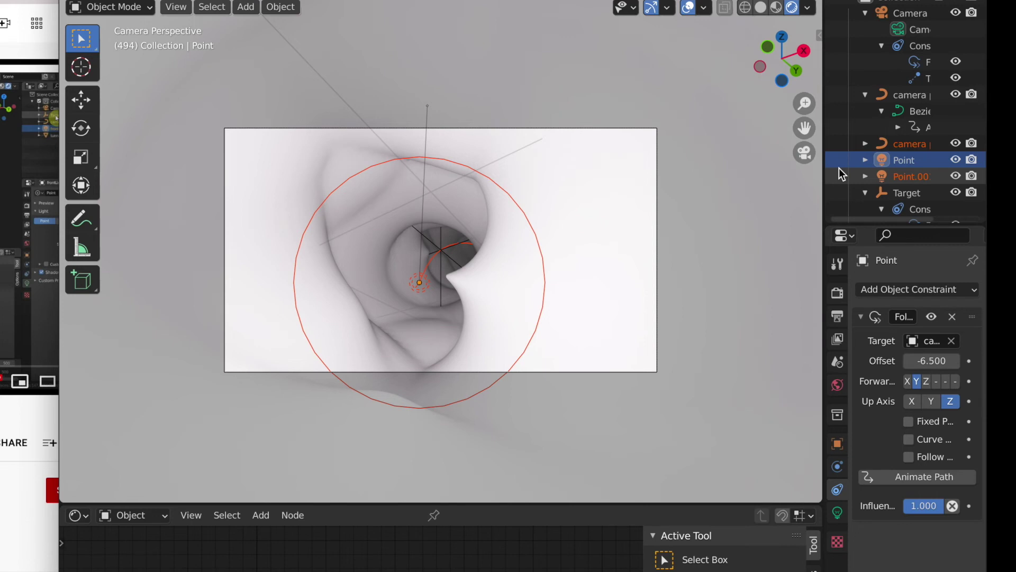
Rename the original light 'front light' and the duplicate 'back light'.
{"action": "double_click", "coordinate": [901, 158]}
{"action": "type", "text": "fr"}
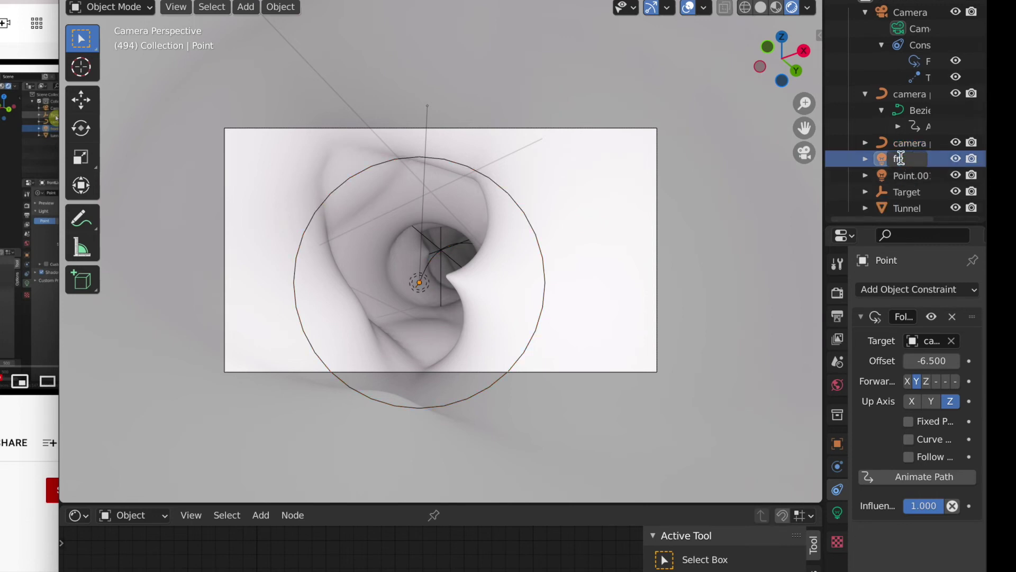
{"action": "type", "text": "ont light"}
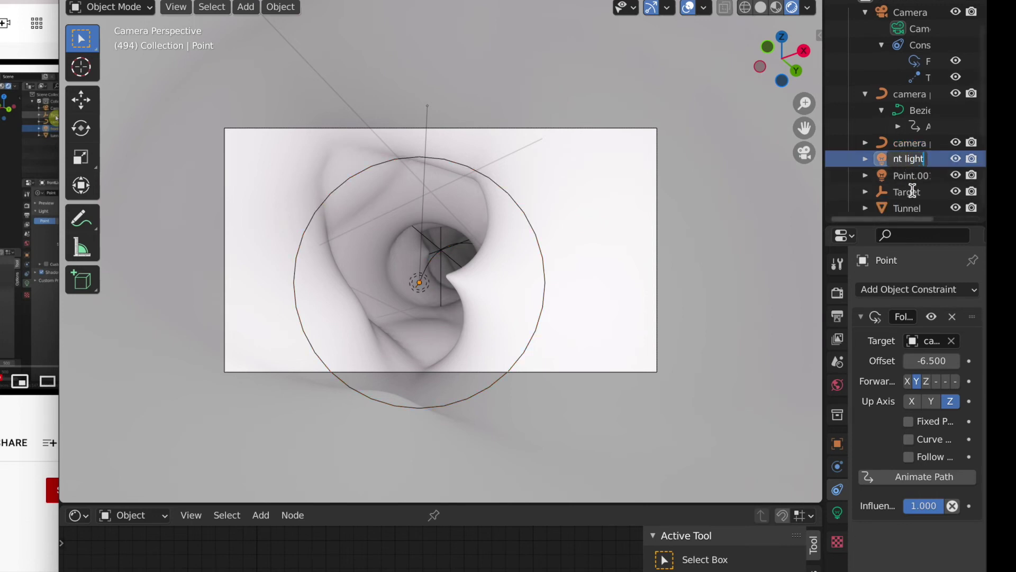
{"action": "key", "text": "Return"}
{"action": "double_click", "coordinate": [911, 176]}
{"action": "type", "text": "ba"}
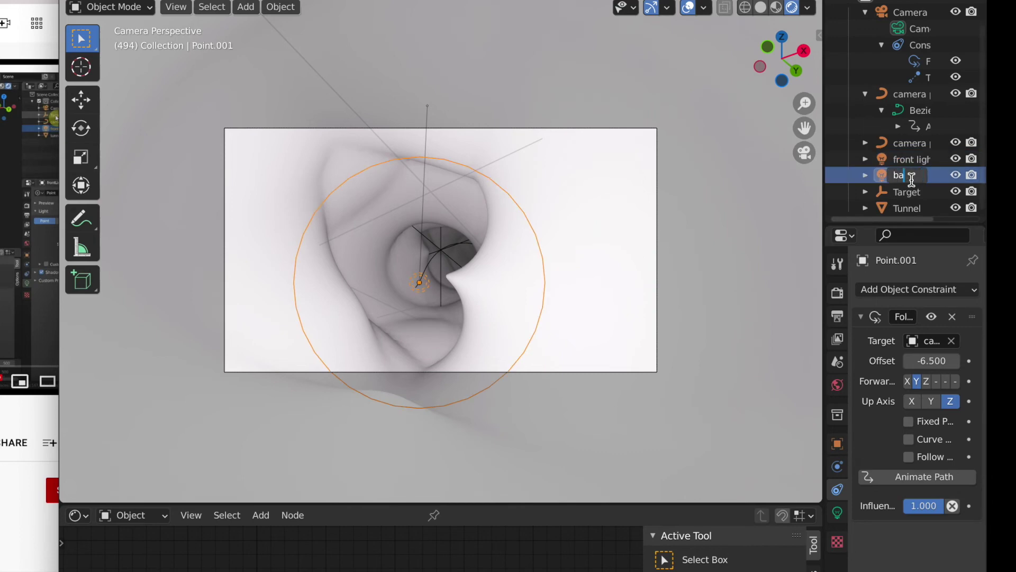
{"action": "type", "text": "ck light"}
{"action": "key", "text": "Return"}
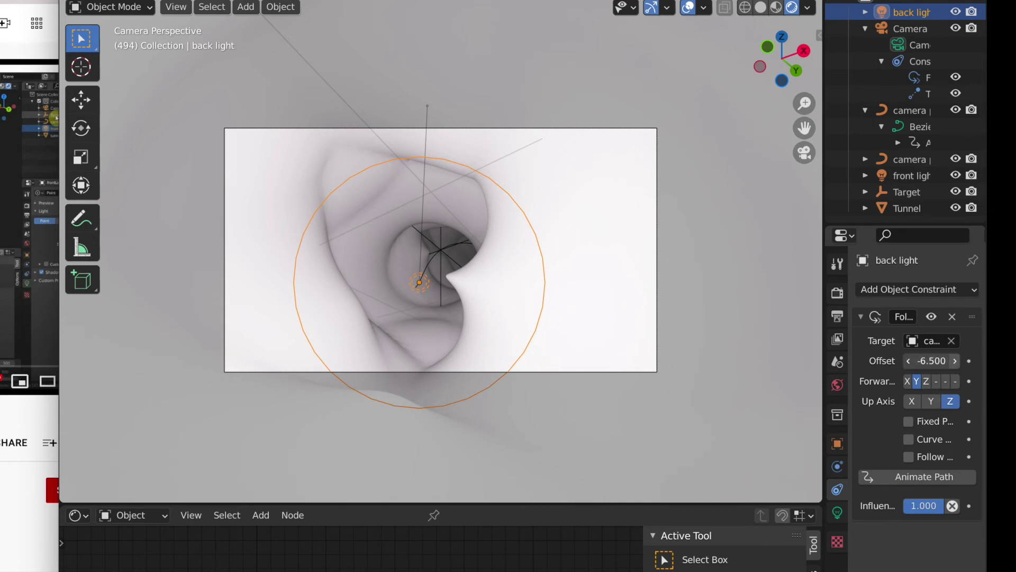
Try back light path offsets of 0, 1 and 5.
{"action": "mouse_move", "coordinate": [955, 366]}
{"action": "left_mouse_down"}
{"action": "mouse_move", "coordinate": [969, 364]}
{"action": "mouse_move", "coordinate": [940, 360]}
{"action": "left_mouse_up"}
{"action": "left_click", "coordinate": [927, 362]}
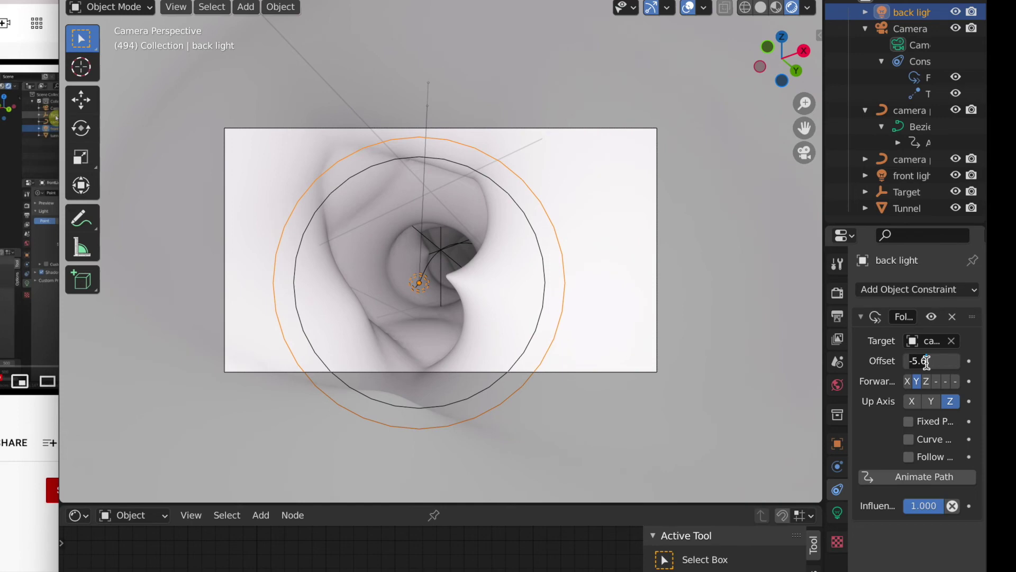
{"action": "type", "text": "0"}
{"action": "key", "text": "Return"}
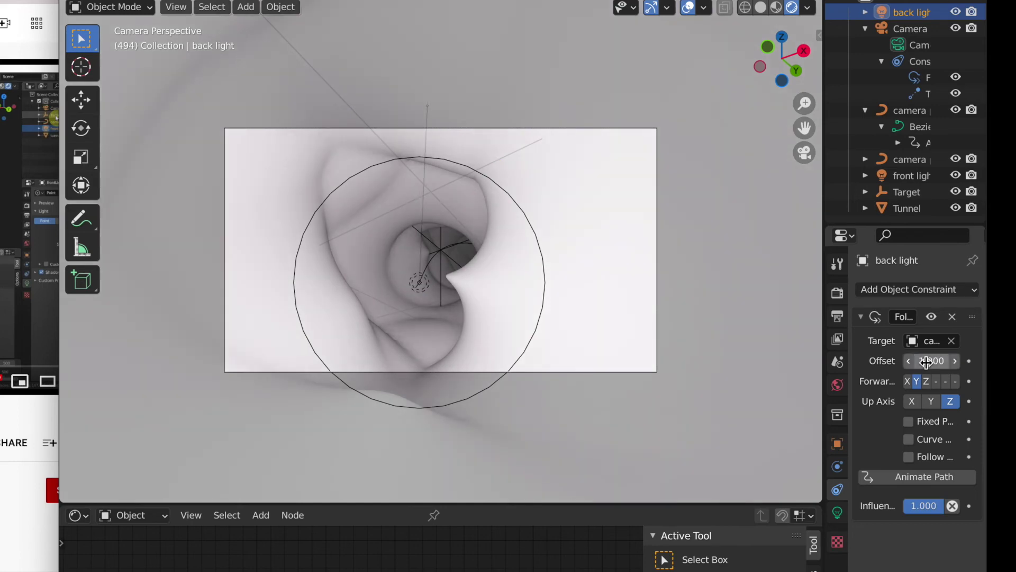
{"action": "left_click", "coordinate": [926, 362]}
{"action": "type", "text": "1"}
{"action": "key", "text": "Return"}
{"action": "left_click", "coordinate": [922, 362]}
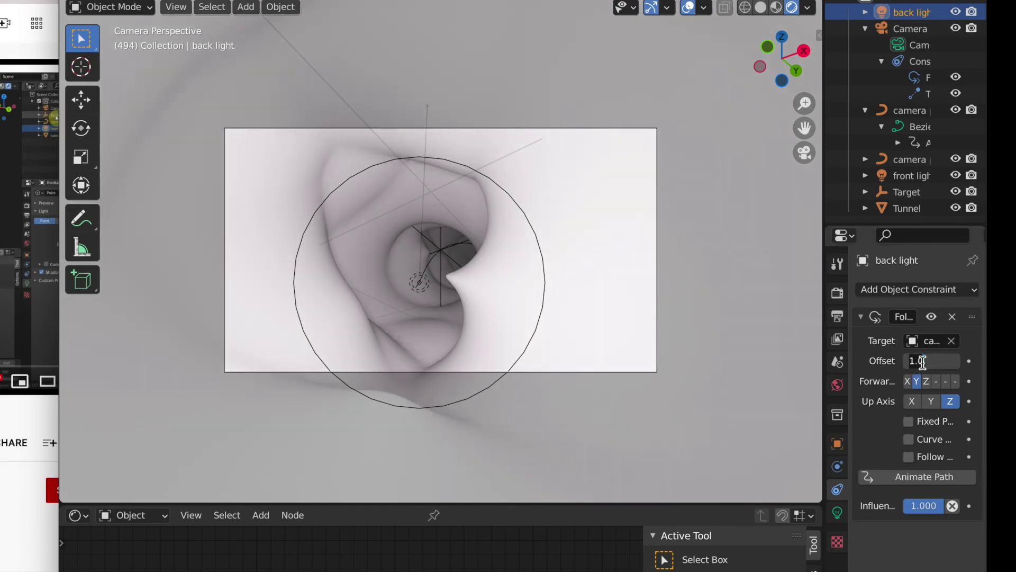
{"action": "type", "text": "5"}
{"action": "key", "text": "Return"}
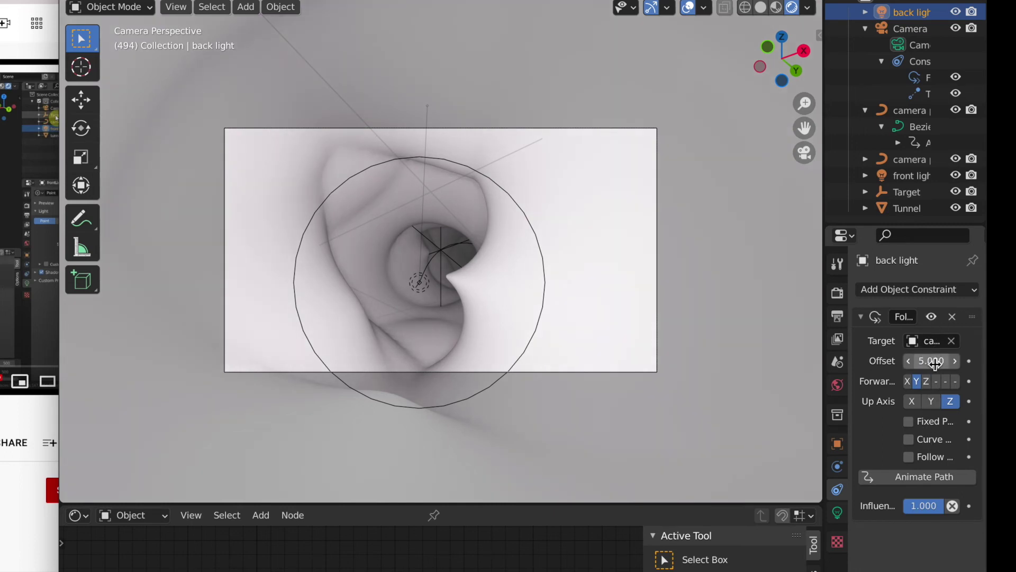
Give the back light a fully saturated red colour.
{"action": "left_click", "coordinate": [838, 512]}
{"action": "left_click", "coordinate": [922, 377]}
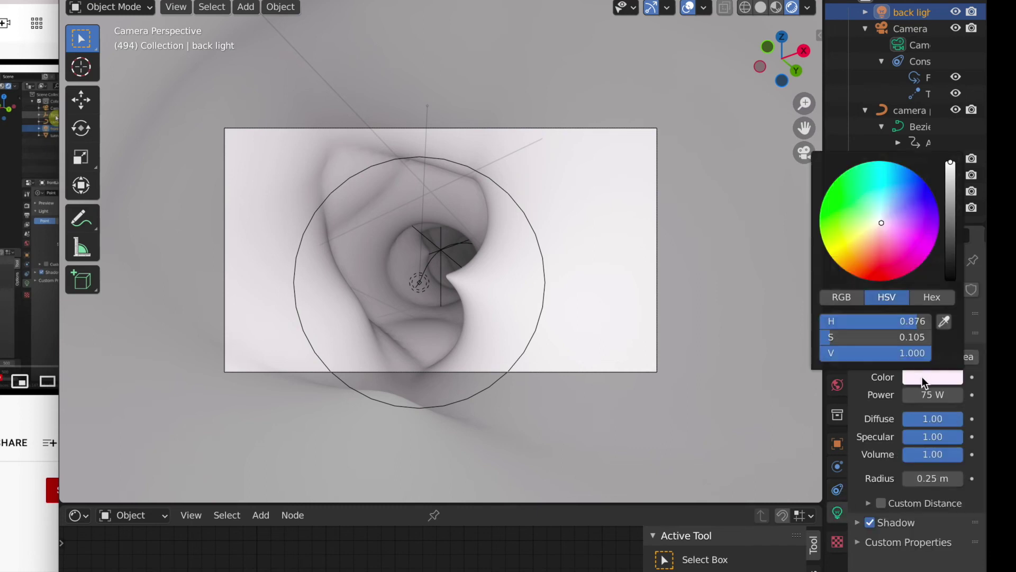
{"action": "left_click", "coordinate": [885, 272]}
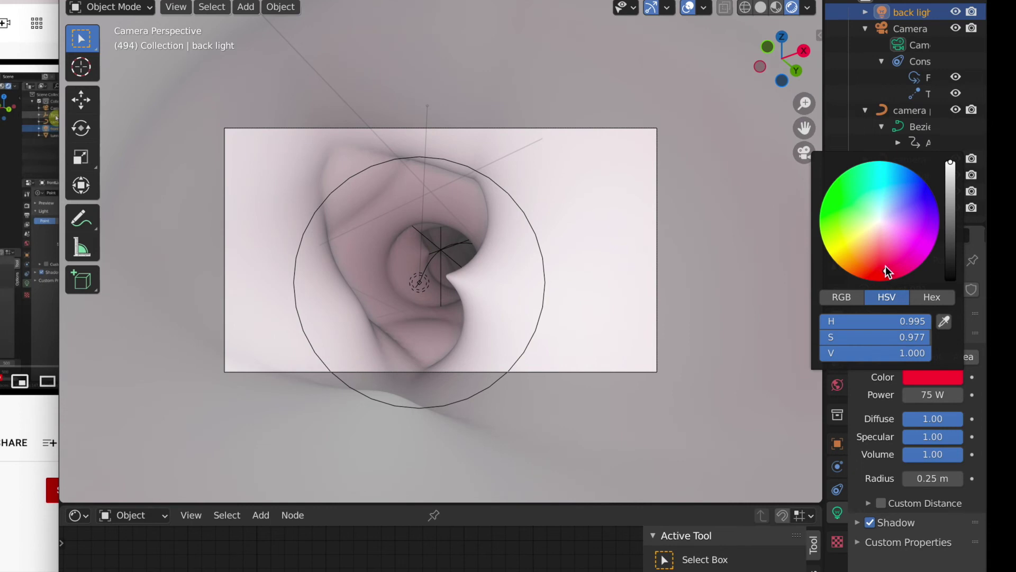
{"action": "left_click_drag", "start_coordinate": [885, 266], "coordinate": [906, 245]}
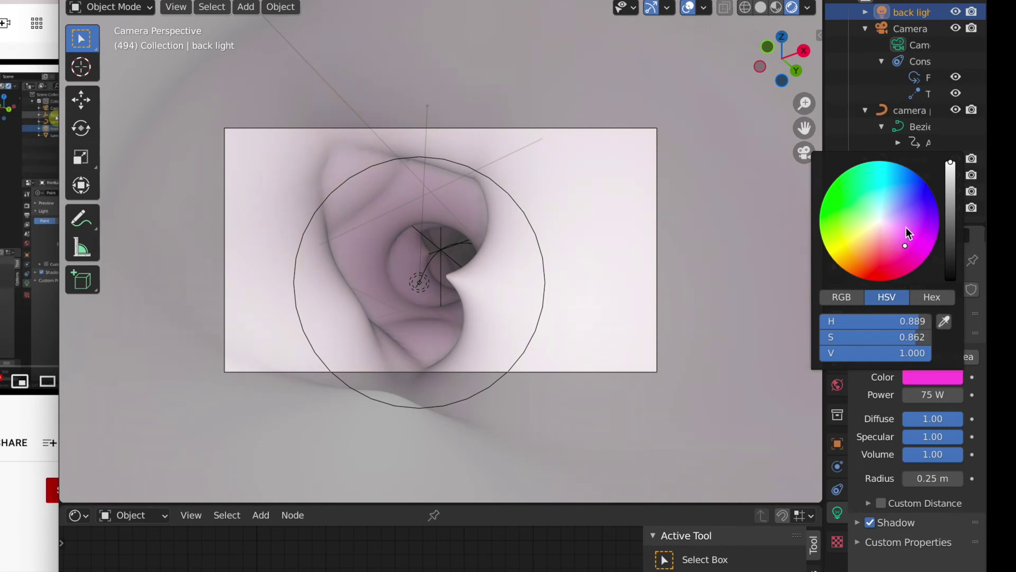
{"action": "mouse_move", "coordinate": [881, 249]}
{"action": "left_mouse_down"}
{"action": "mouse_move", "coordinate": [879, 261]}
{"action": "mouse_move", "coordinate": [901, 243]}
{"action": "mouse_move", "coordinate": [882, 253]}
{"action": "mouse_move", "coordinate": [872, 280]}
{"action": "left_mouse_up"}
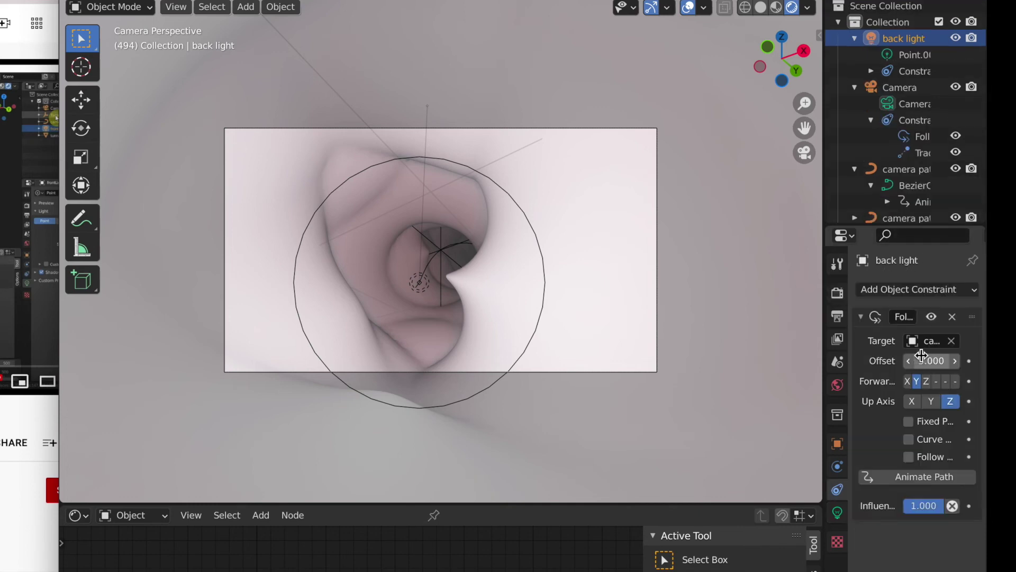
Set the back light's Follow Path offset to -2.
{"action": "left_click", "coordinate": [921, 361]}
{"action": "key", "text": "BackSpace"}
{"action": "key", "text": "BackSpace"}
{"action": "key", "text": "BackSpace"}
{"action": "type", "text": "1"}
{"action": "key", "text": "Return"}
{"action": "left_click", "coordinate": [922, 354]}
{"action": "key", "text": "BackSpace"}
{"action": "key", "text": "BackSpace"}
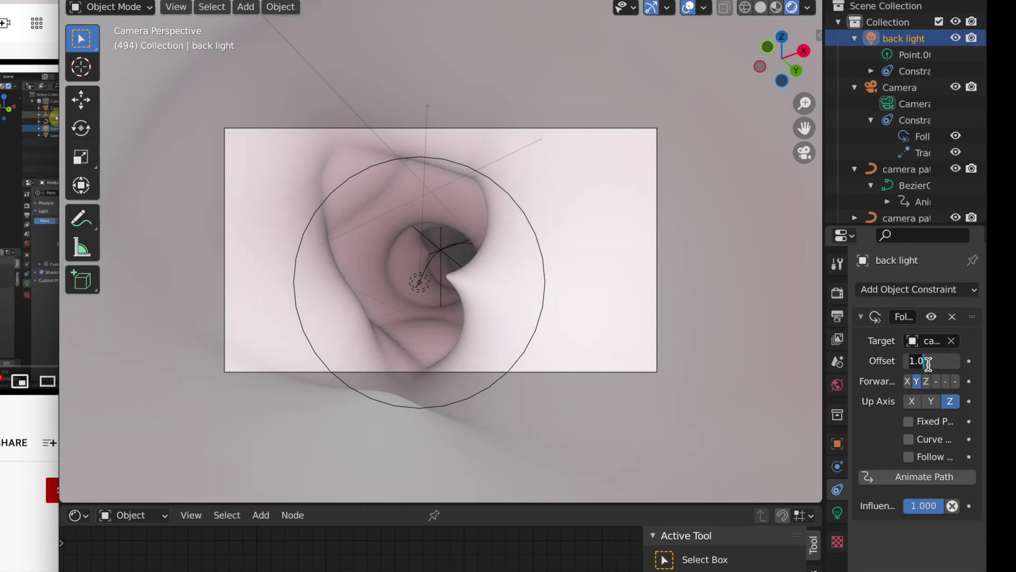
{"action": "key", "text": "BackSpace"}
{"action": "key", "text": "BackSpace"}
{"action": "key", "text": "BackSpace"}
{"action": "type", "text": "-2"}
{"action": "key", "text": "Return"}
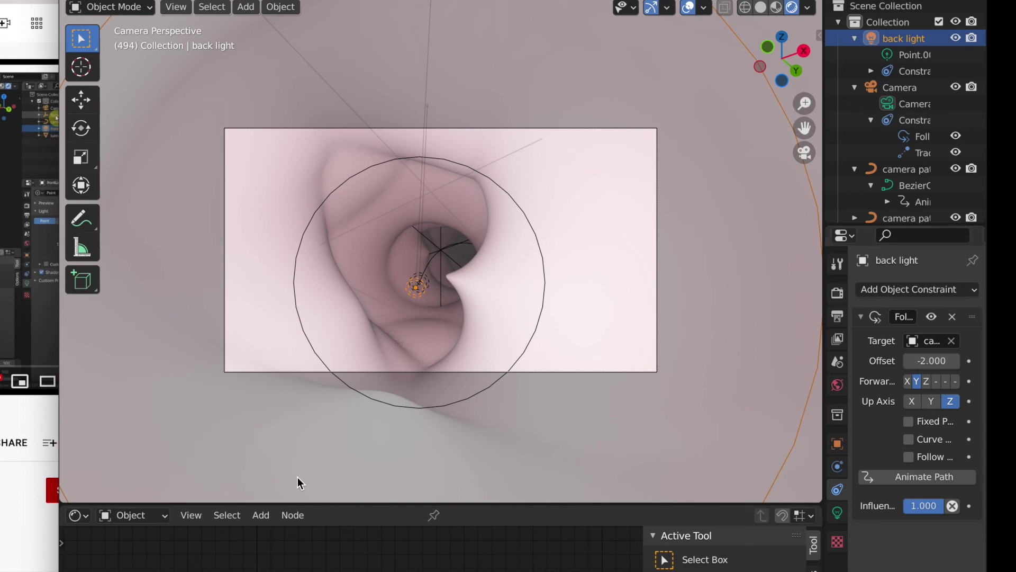
Make the front light a saturated pink-red colour.
{"action": "scroll", "coordinate": [907, 53], "scroll_direction": "down", "scroll_amount": 3}
{"action": "scroll", "coordinate": [907, 52], "scroll_direction": "right", "scroll_amount": 2}
{"action": "left_click", "coordinate": [871, 174]}
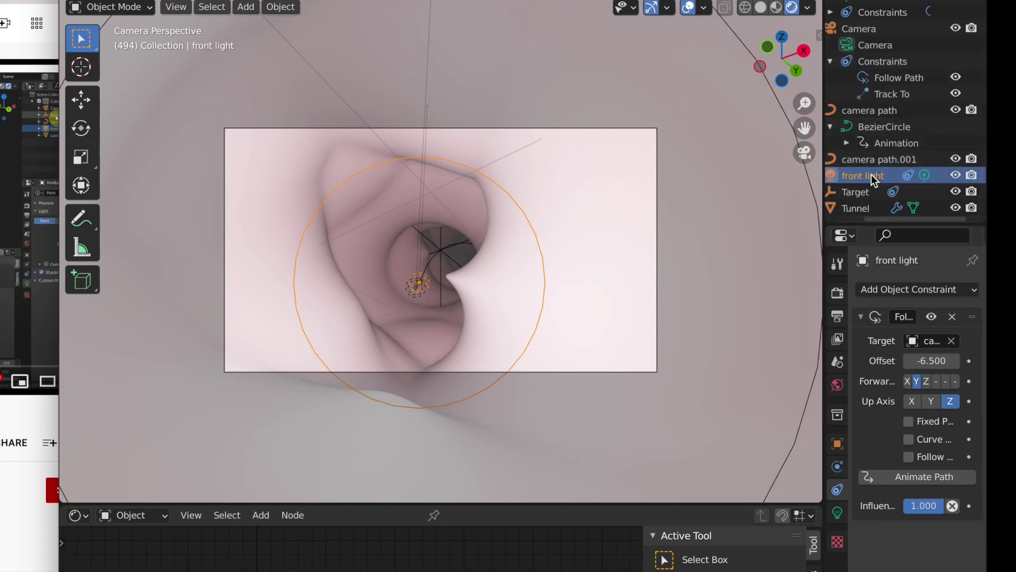
{"action": "left_click", "coordinate": [837, 512]}
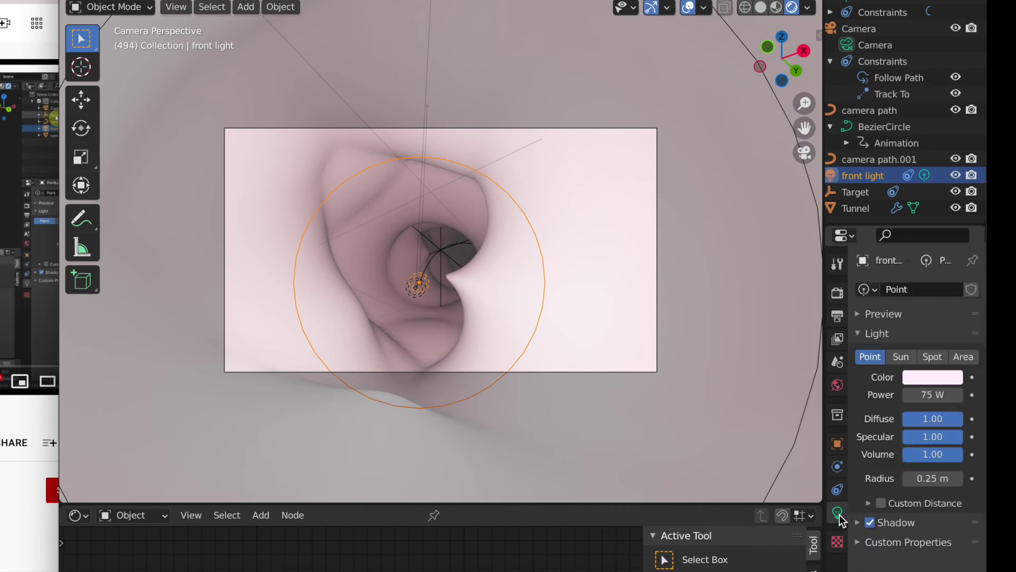
{"action": "left_click", "coordinate": [932, 380]}
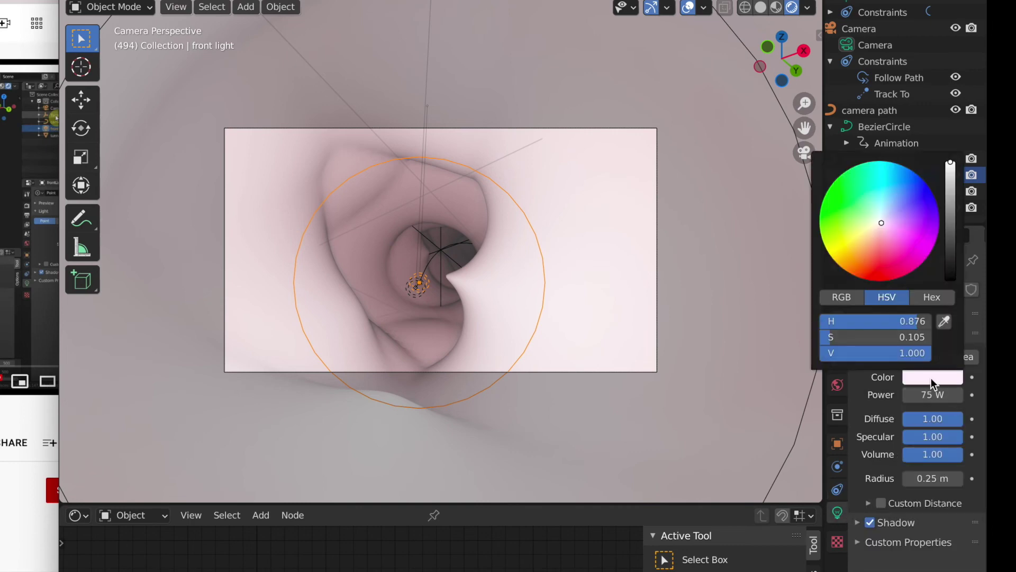
{"action": "left_click", "coordinate": [886, 268]}
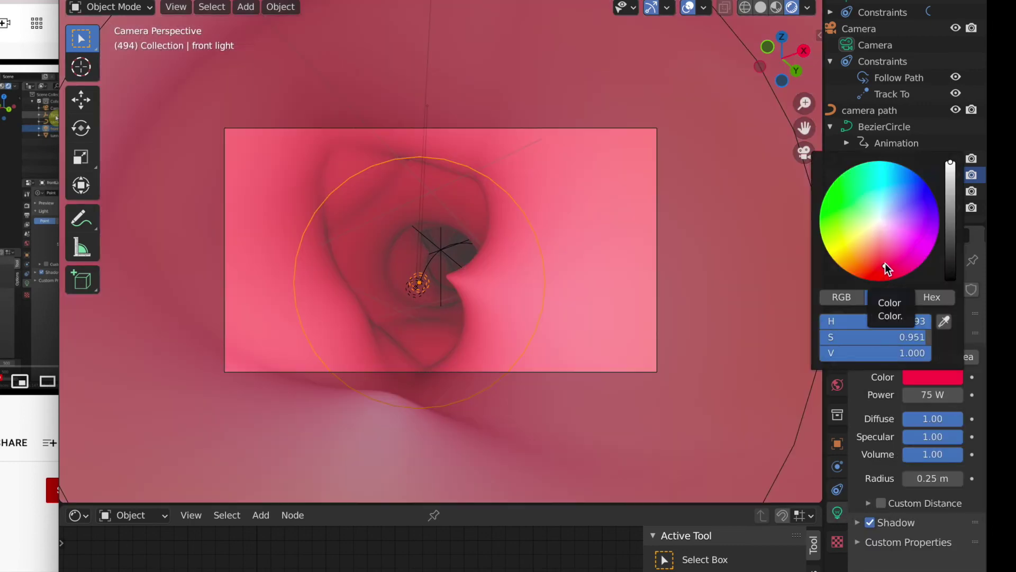
{"action": "mouse_move", "coordinate": [901, 256]}
{"action": "left_mouse_down"}
{"action": "mouse_move", "coordinate": [908, 243]}
{"action": "mouse_move", "coordinate": [889, 270]}
{"action": "left_mouse_up"}
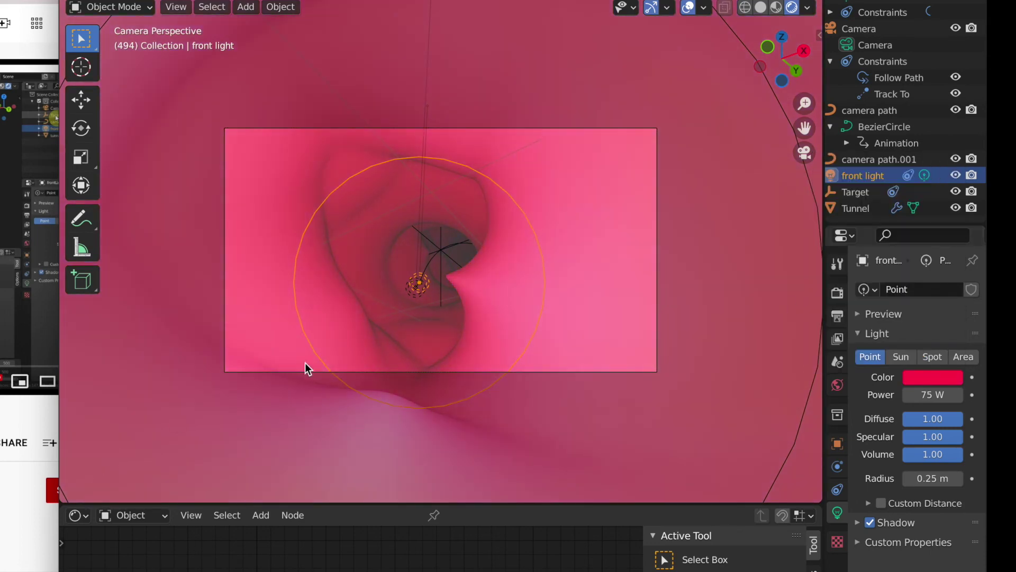
Play the fly-through animation and stop it to preview the pink tunnel.
{"action": "key", "text": "space"}
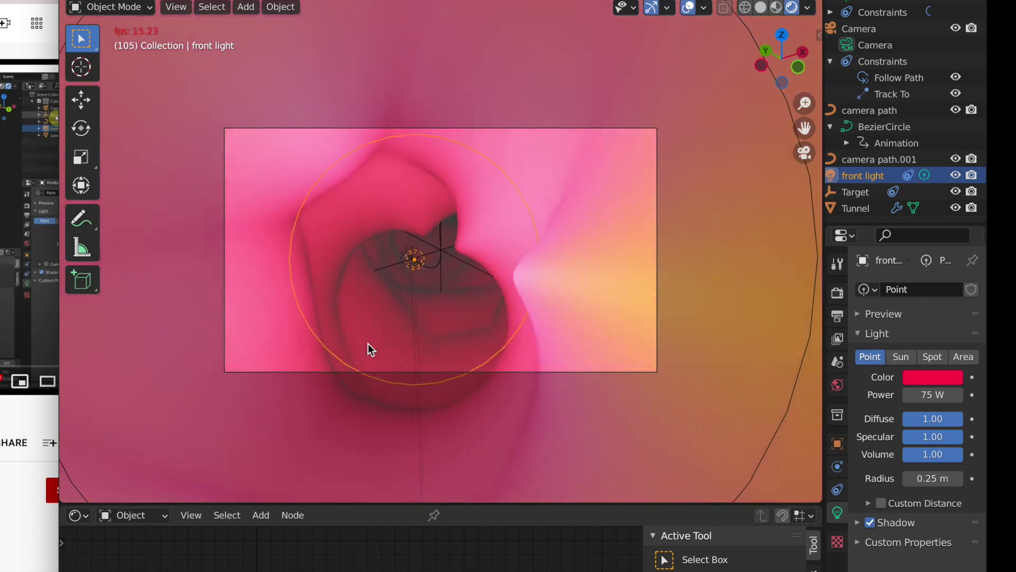
{"action": "key", "text": "space"}
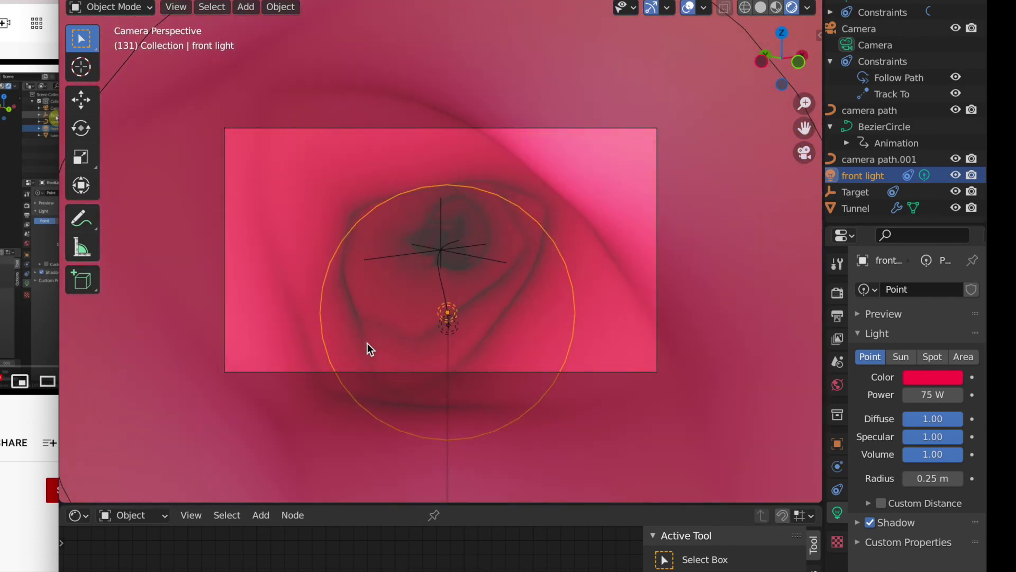
{"action": "key", "text": "F4"}
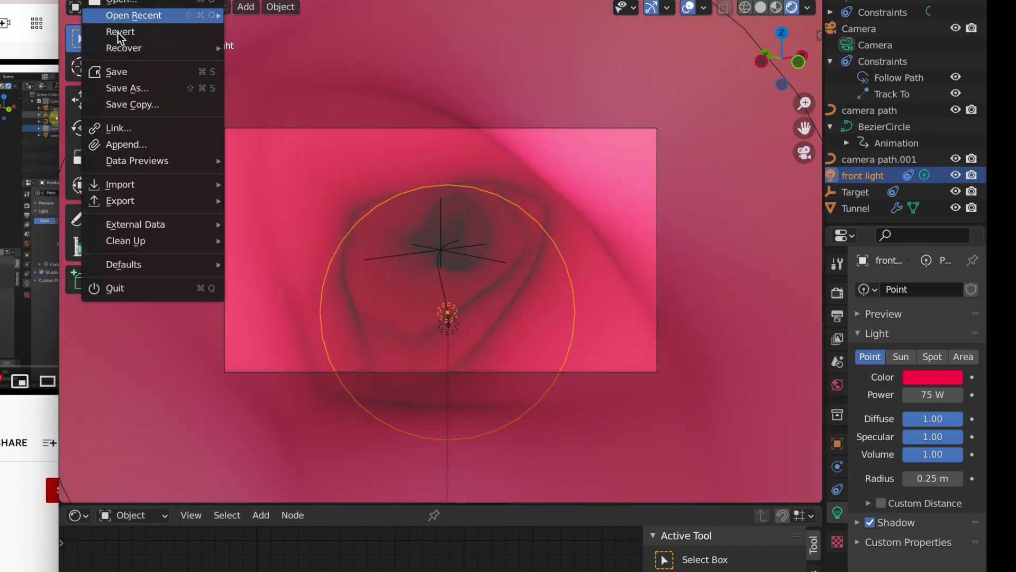
Save the tunnel .blend and play back the magenta-and-yellow lit camera fly-through.
{"action": "left_click", "coordinate": [126, 74]}
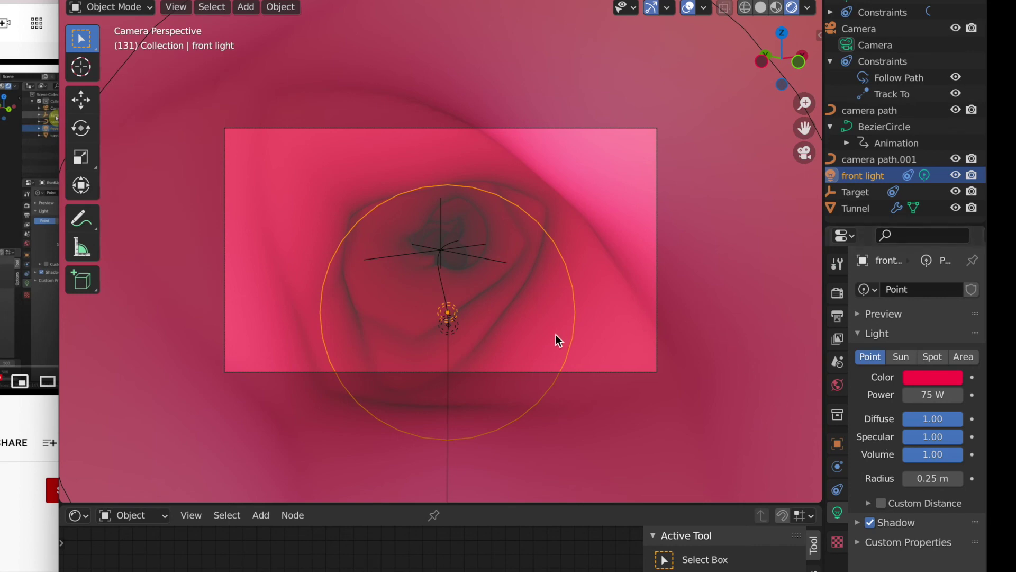
{"action": "key", "text": "space"}
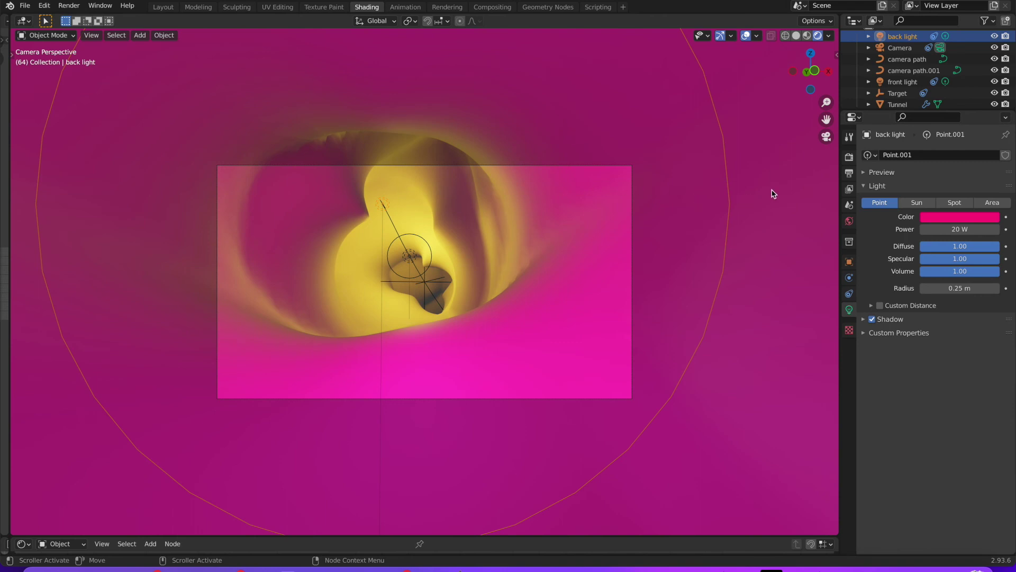
{"action": "left_click", "coordinate": [850, 174]}
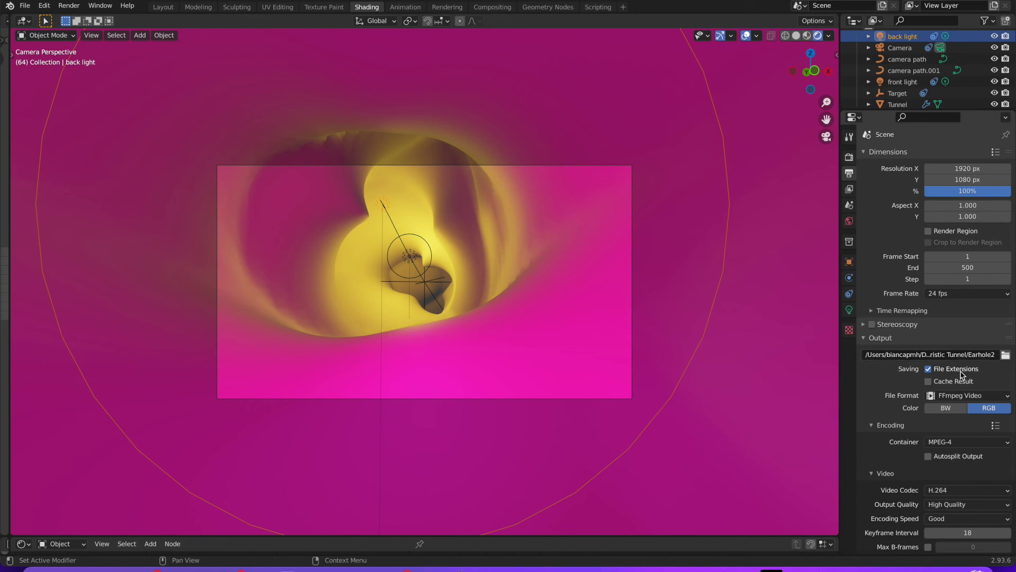
Keep FFmpeg Video output and switch its container from Matroska to MPEG-4 with H.264.
{"action": "left_click", "coordinate": [966, 397]}
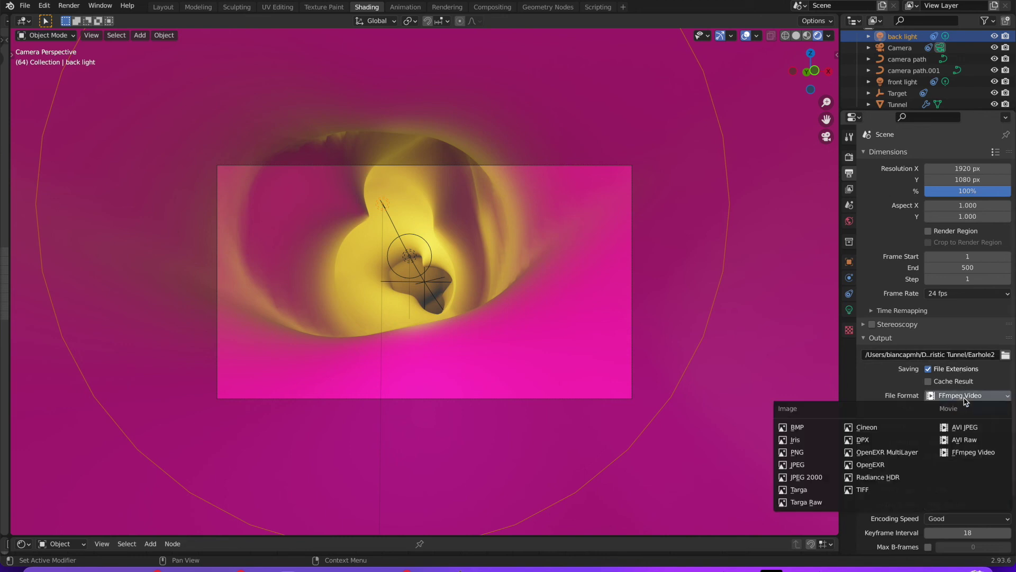
{"action": "left_click", "coordinate": [972, 453]}
{"action": "scroll", "coordinate": [940, 423], "scroll_direction": "down", "scroll_amount": 4}
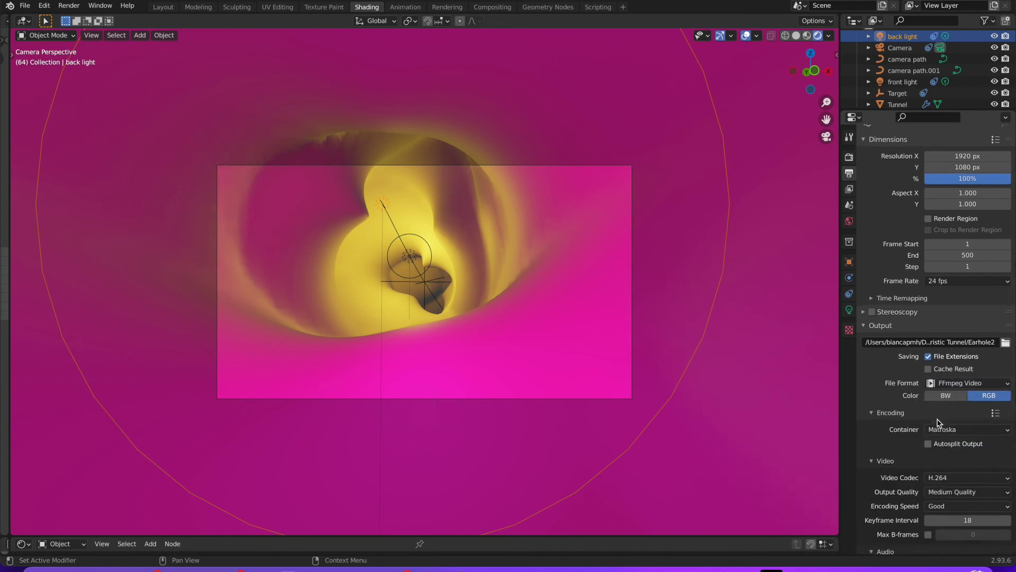
{"action": "left_click", "coordinate": [948, 379]}
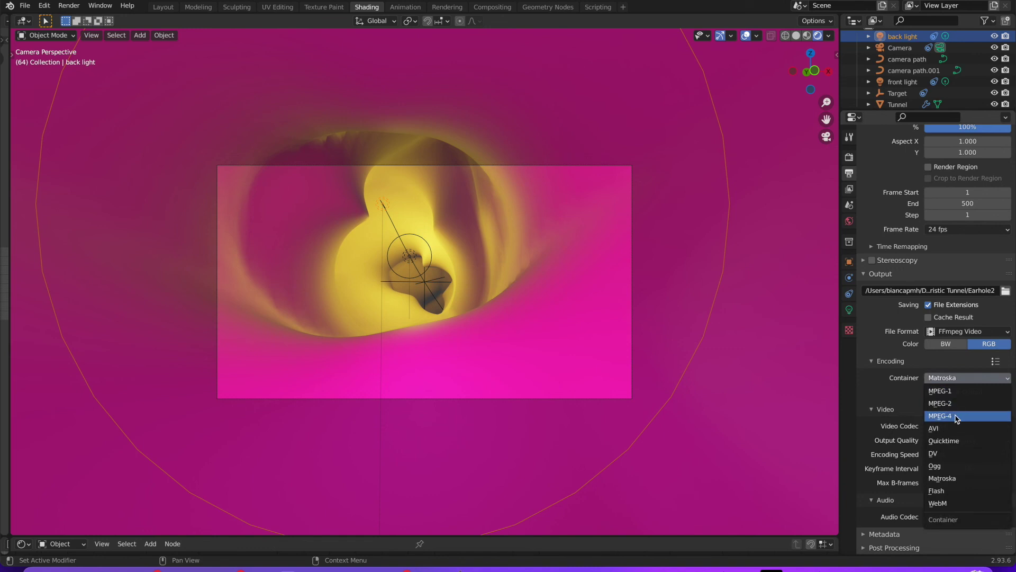
{"action": "left_click", "coordinate": [957, 416]}
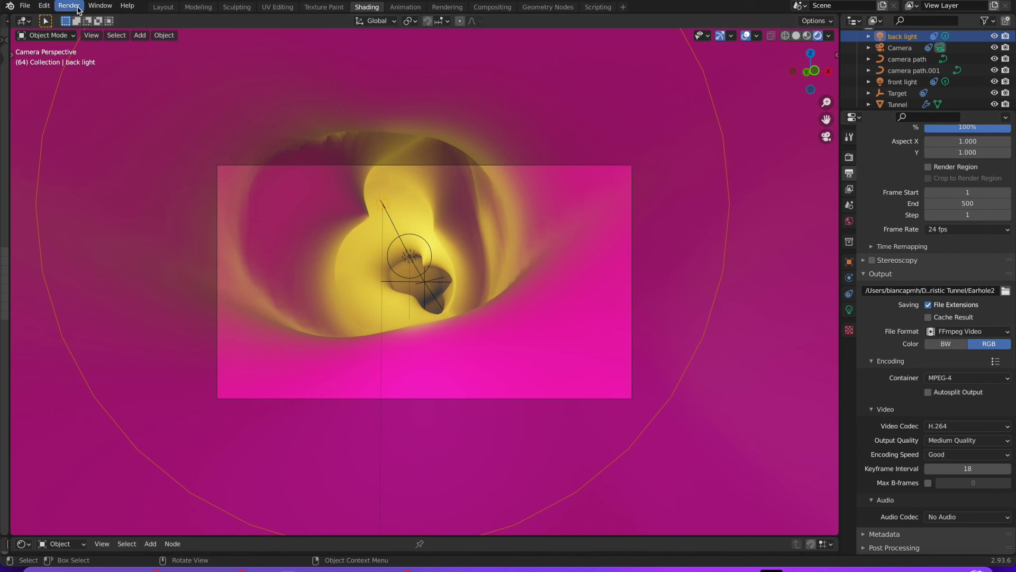
{"action": "left_click", "coordinate": [78, 8]}
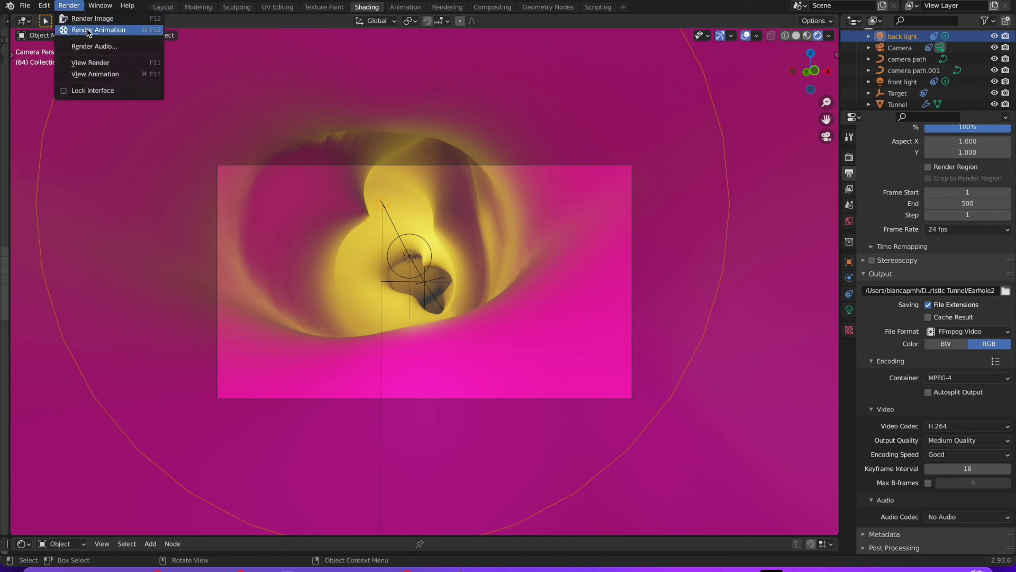
Render the 500-frame 1920×1080 fly-through animation and move the render window lower.
{"action": "left_click", "coordinate": [89, 30]}
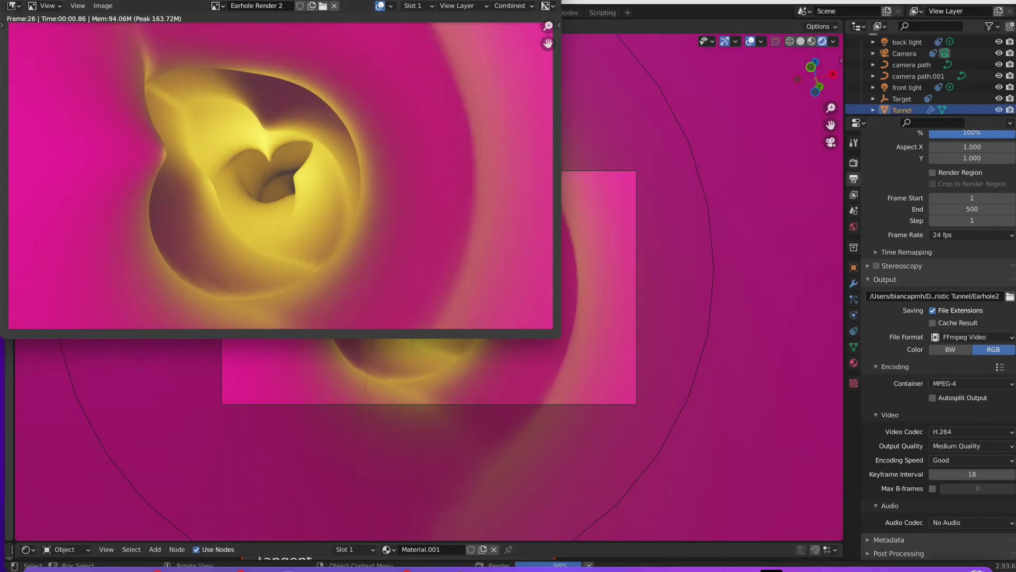
{"action": "left_click_drag", "start_coordinate": [519, 1], "coordinate": [520, 13]}
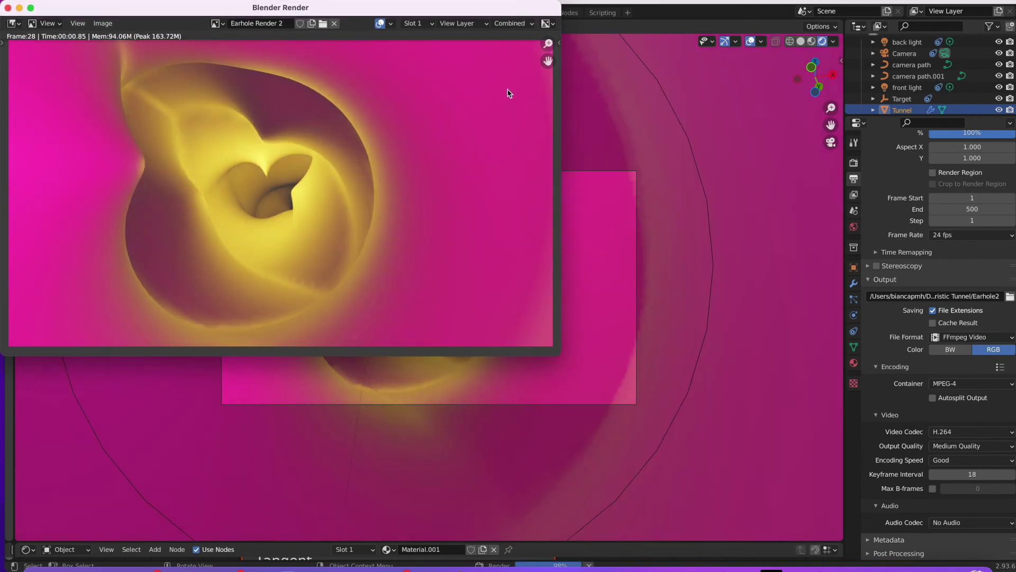